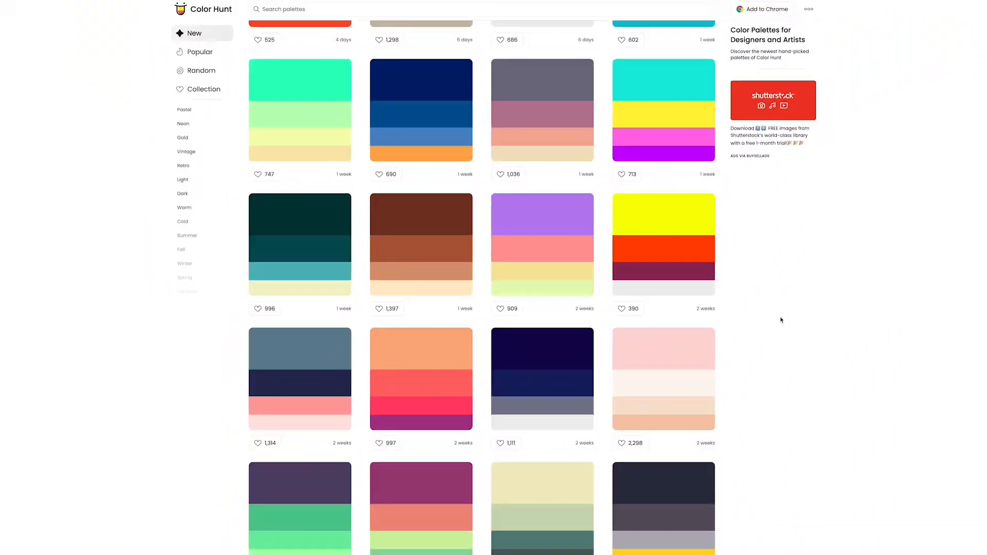
{"action": "scroll", "coordinate": [781, 322], "scroll_direction": "down", "scroll_amount": 3}
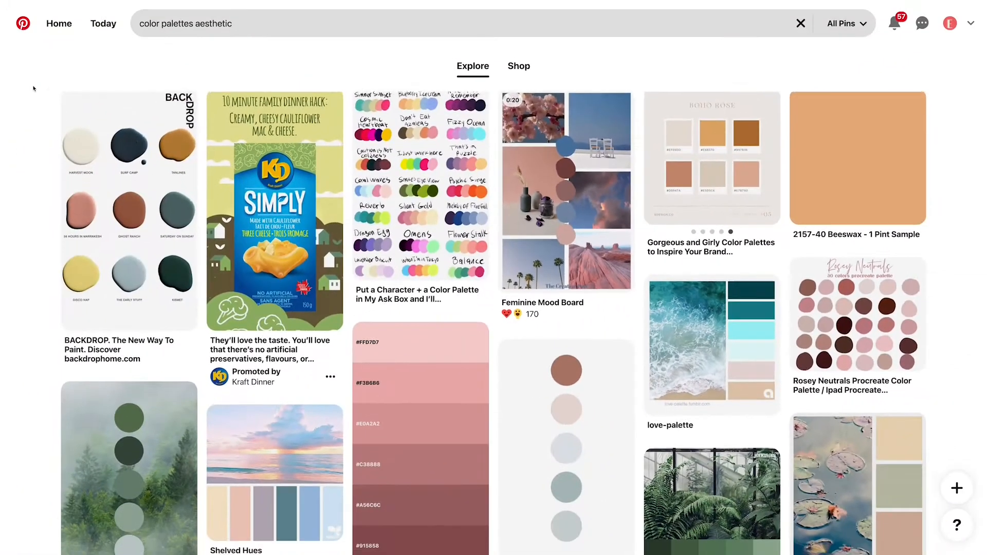
{"action": "scroll", "coordinate": [33, 89], "scroll_direction": "down", "scroll_amount": 8}
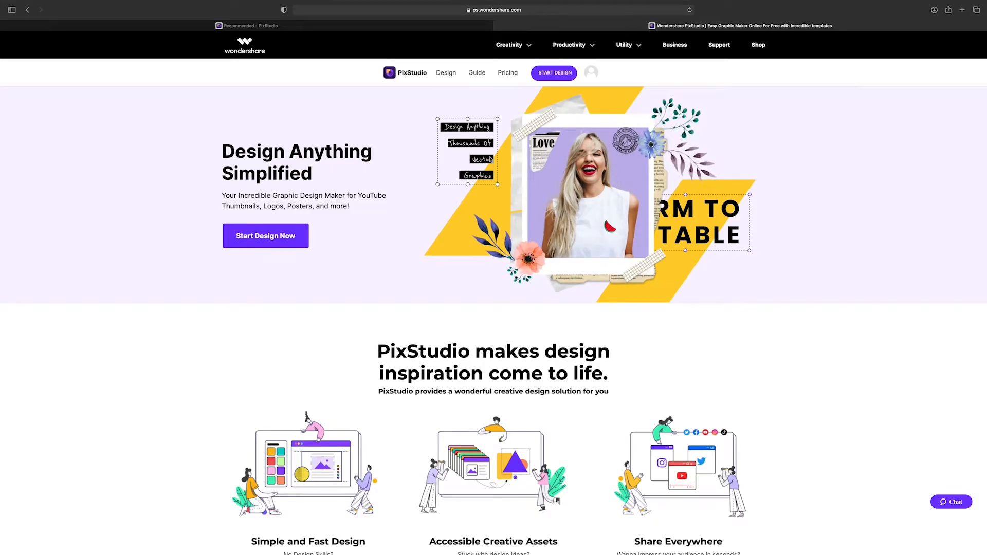
{"action": "left_click", "coordinate": [266, 236]}
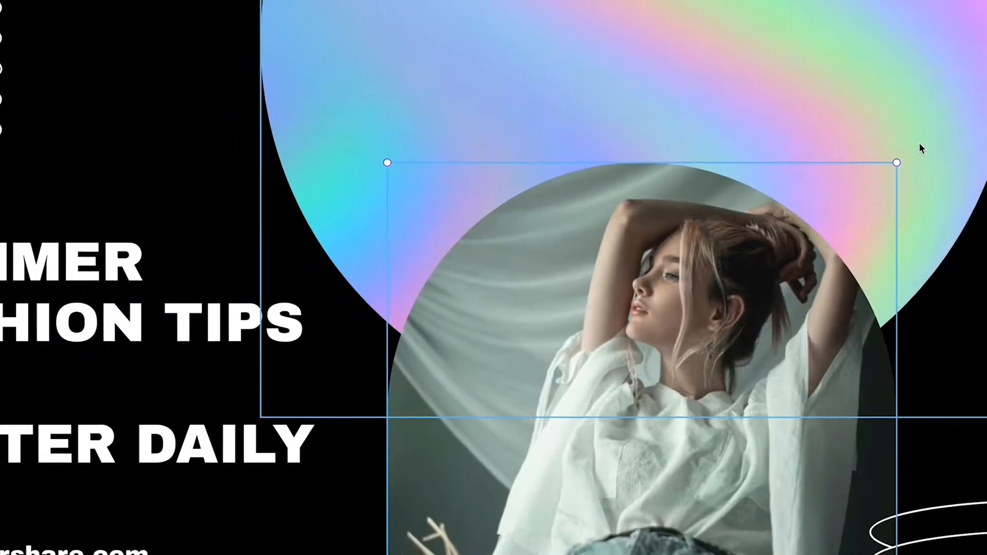
{"action": "left_click_drag", "start_coordinate": [913, 156], "coordinate": [817, 224]}
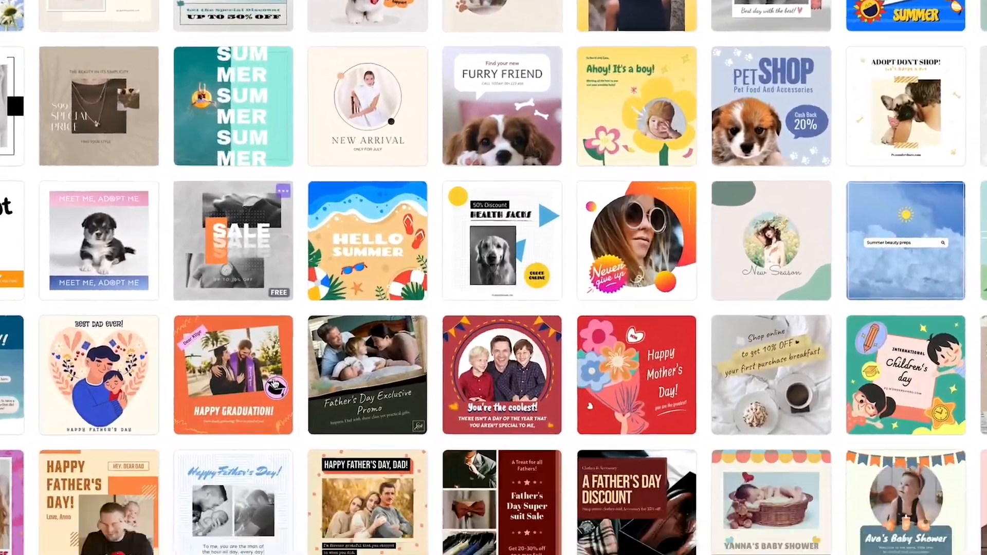
{"action": "scroll", "coordinate": [275, 384], "scroll_direction": "down", "scroll_amount": 8}
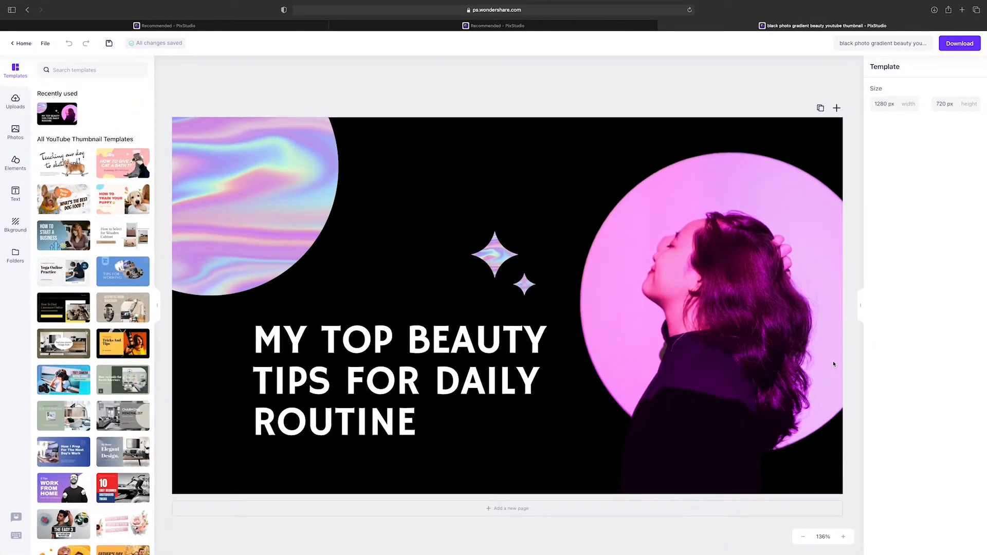
{"action": "mouse_move", "coordinate": [262, 225]}
{"action": "left_mouse_down"}
{"action": "mouse_move", "coordinate": [332, 273]}
{"action": "mouse_move", "coordinate": [270, 216]}
{"action": "left_mouse_up"}
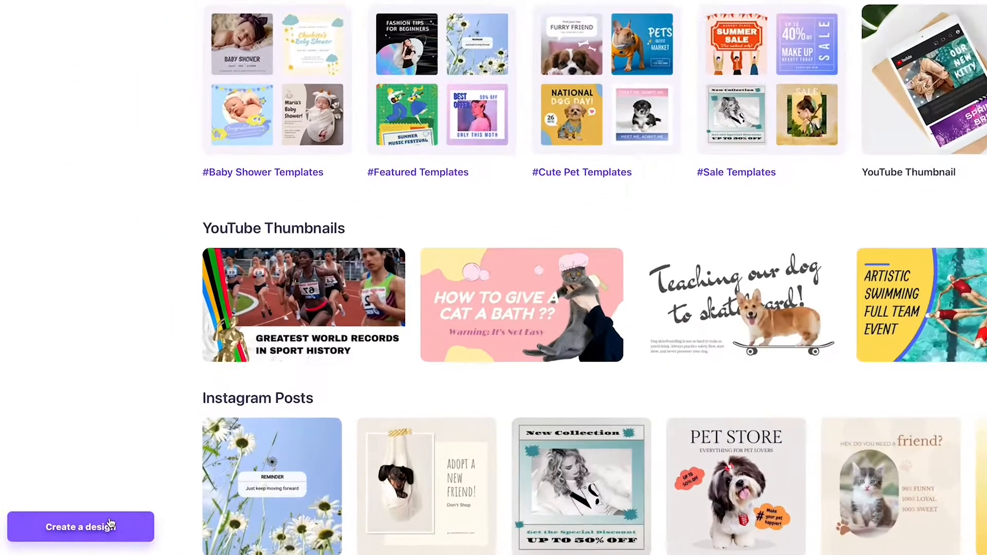
Step: Create a blank Instagram Post design at 1080 x 1080 px
{"action": "left_click", "coordinate": [68, 535]}
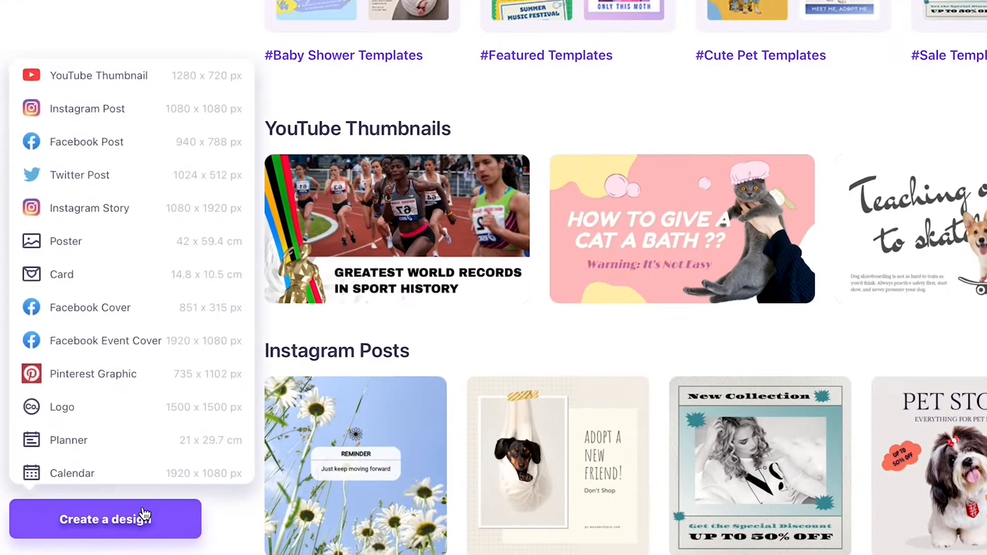
{"action": "left_click", "coordinate": [163, 103]}
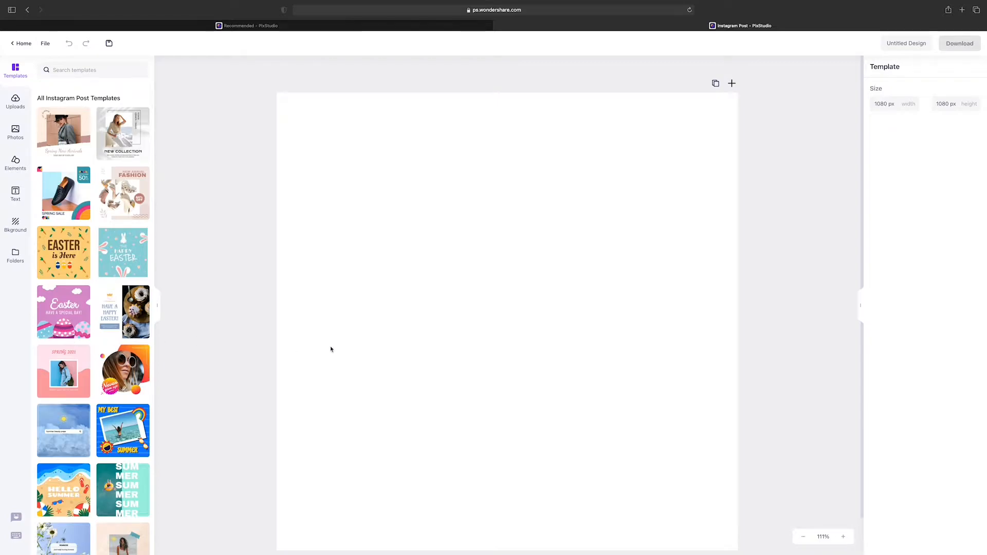
Step: Set the blank page's background to the pale sage green with hex code #B9CDC6
{"action": "left_click", "coordinate": [450, 334]}
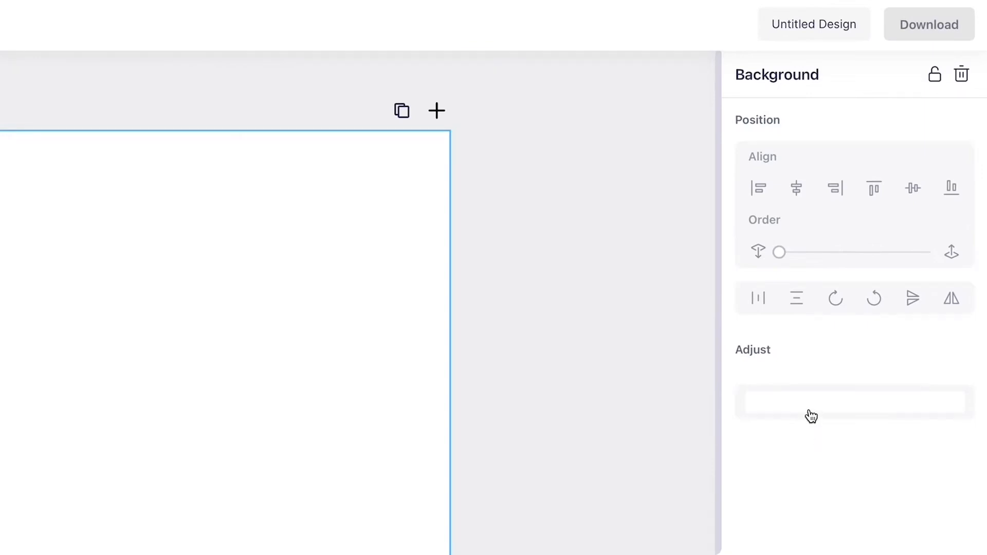
{"action": "left_click", "coordinate": [904, 221]}
{"action": "left_click", "coordinate": [811, 415]}
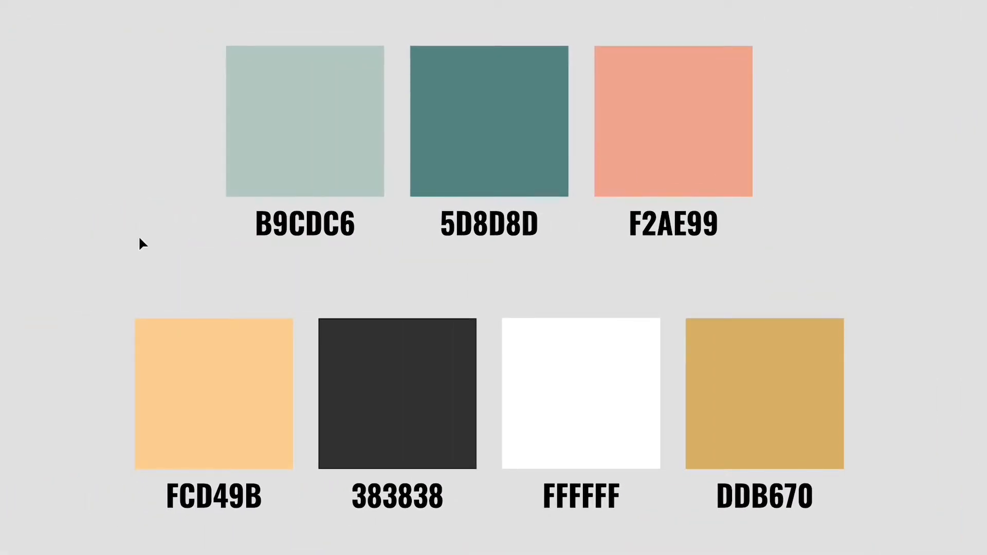
{"action": "double_click", "coordinate": [284, 229]}
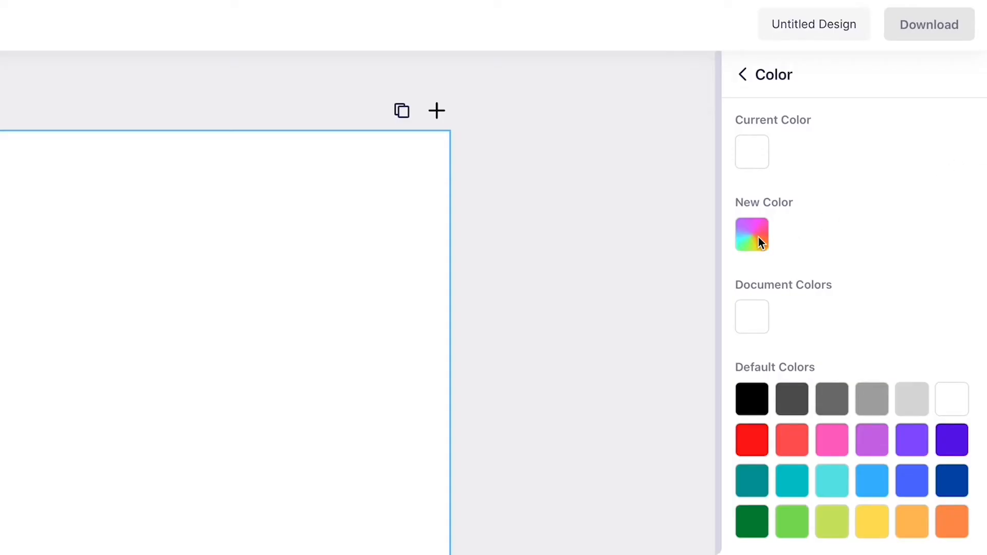
{"action": "left_click", "coordinate": [759, 237]}
{"action": "left_click", "coordinate": [851, 500]}
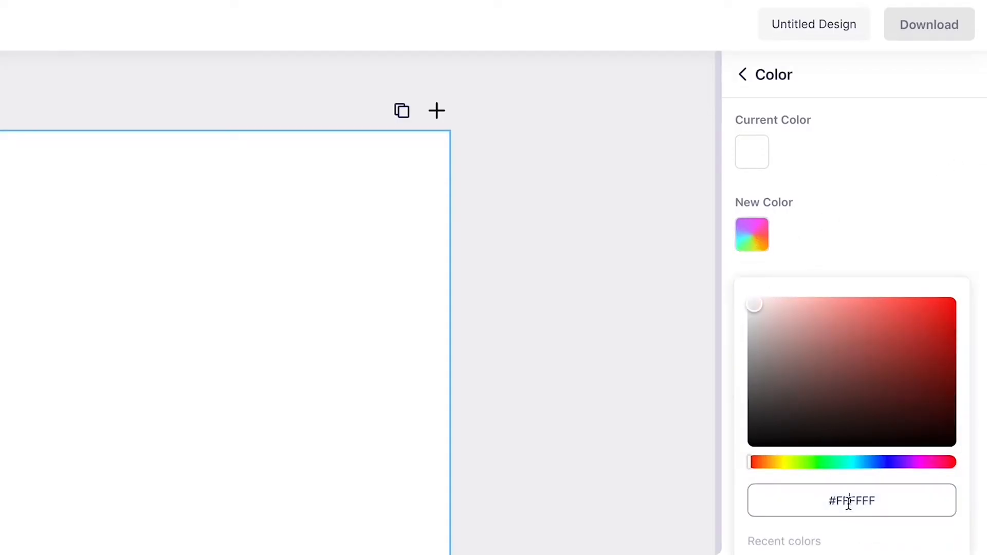
{"action": "key", "text": "ctrl+a"}
{"action": "type", "text": "#BECDC7"}
{"action": "key", "text": "Return"}
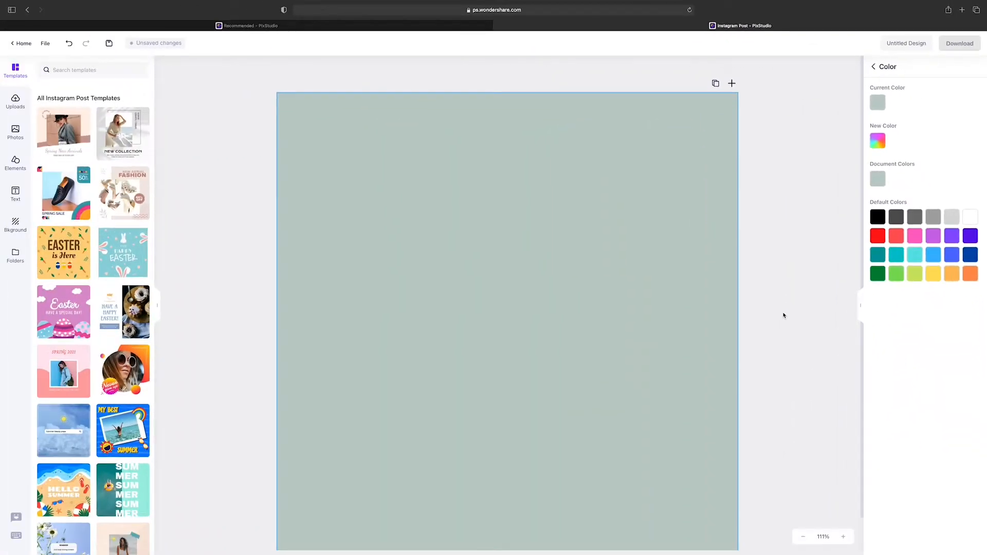
{"action": "left_click", "coordinate": [785, 315]}
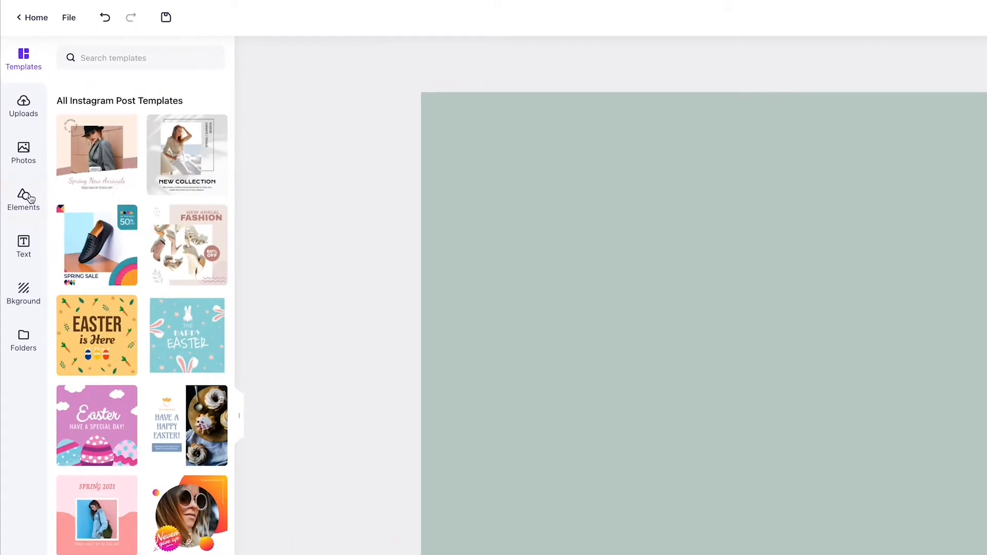
Step: Add the free grey browser-window graphic with a close box from the Shapes elements to the page
{"action": "left_click", "coordinate": [26, 198]}
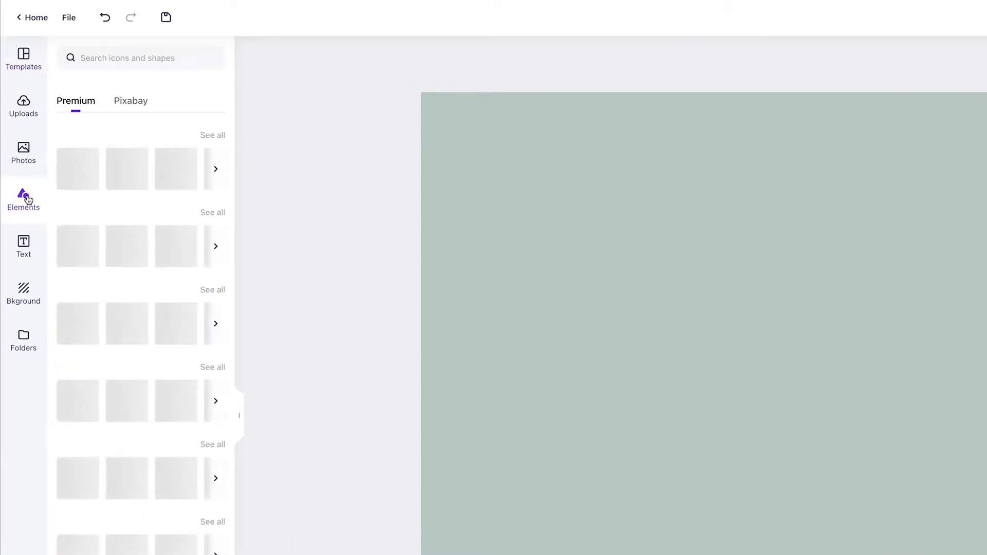
{"action": "left_click", "coordinate": [217, 221]}
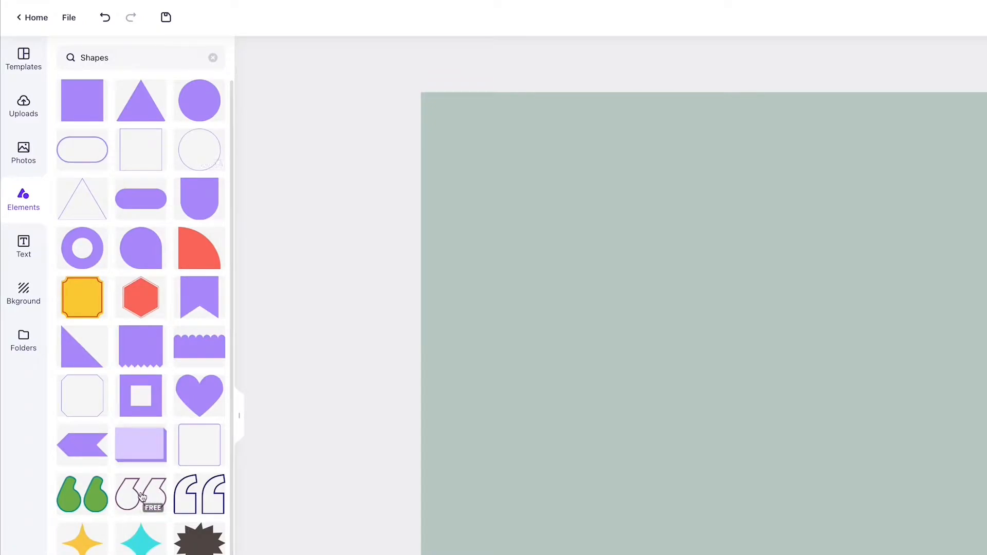
{"action": "scroll", "coordinate": [143, 496], "scroll_direction": "down", "scroll_amount": 1}
{"action": "scroll", "coordinate": [142, 497], "scroll_direction": "down", "scroll_amount": 10}
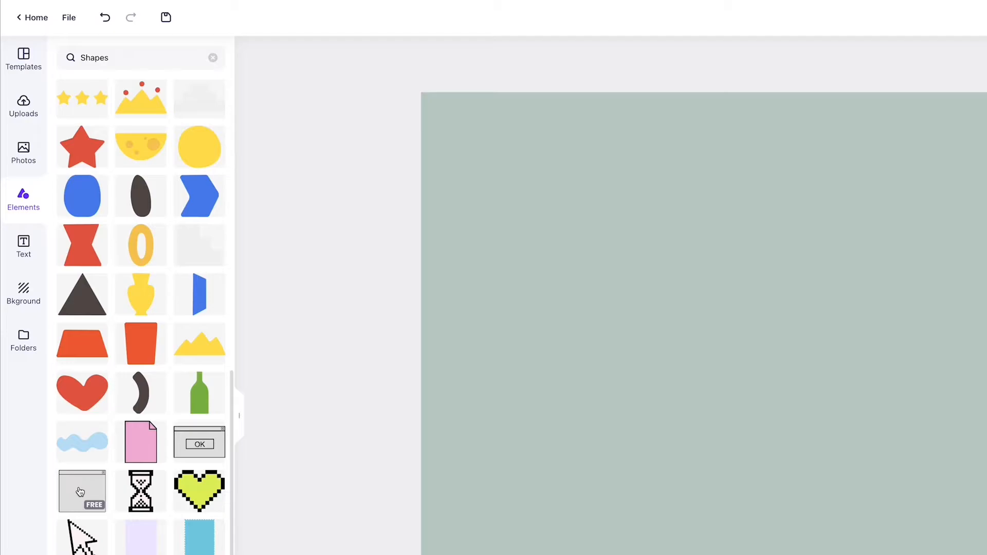
{"action": "left_click", "coordinate": [81, 492]}
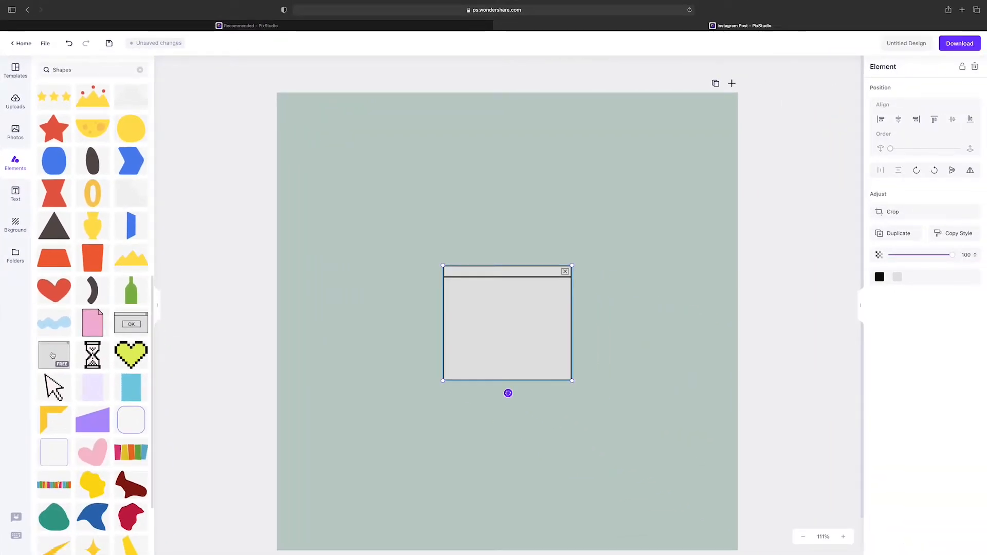
Step: Enlarge the browser-window graphic to fill most of the page and center it horizontally and vertically
{"action": "left_click_drag", "start_coordinate": [572, 266], "coordinate": [738, 116]}
{"action": "left_click_drag", "start_coordinate": [443, 381], "coordinate": [355, 460]}
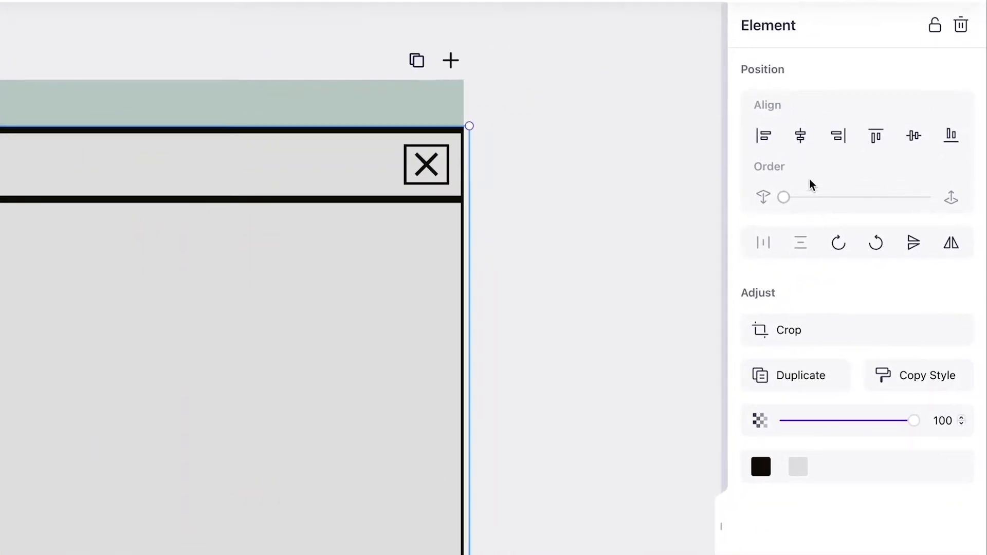
{"action": "left_click", "coordinate": [803, 138]}
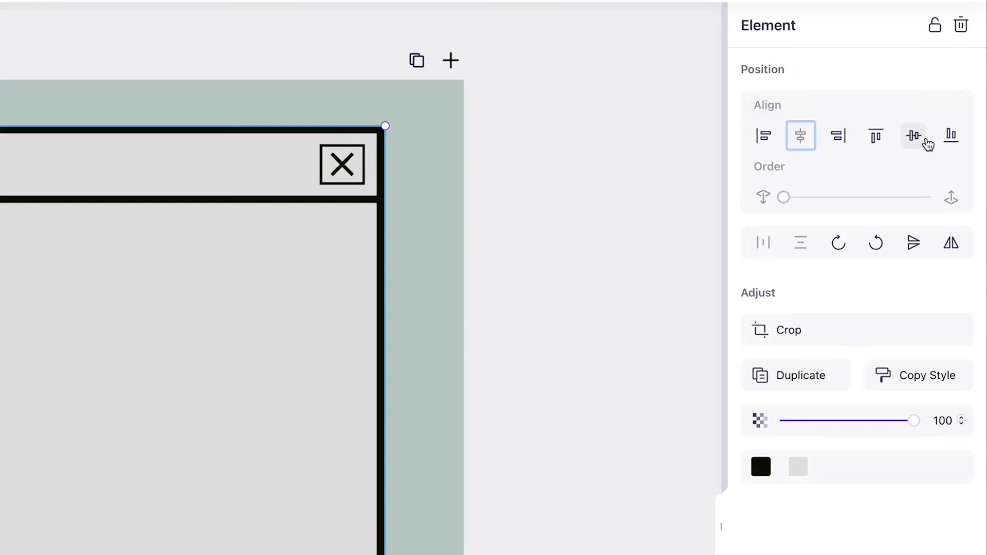
{"action": "left_click", "coordinate": [925, 141]}
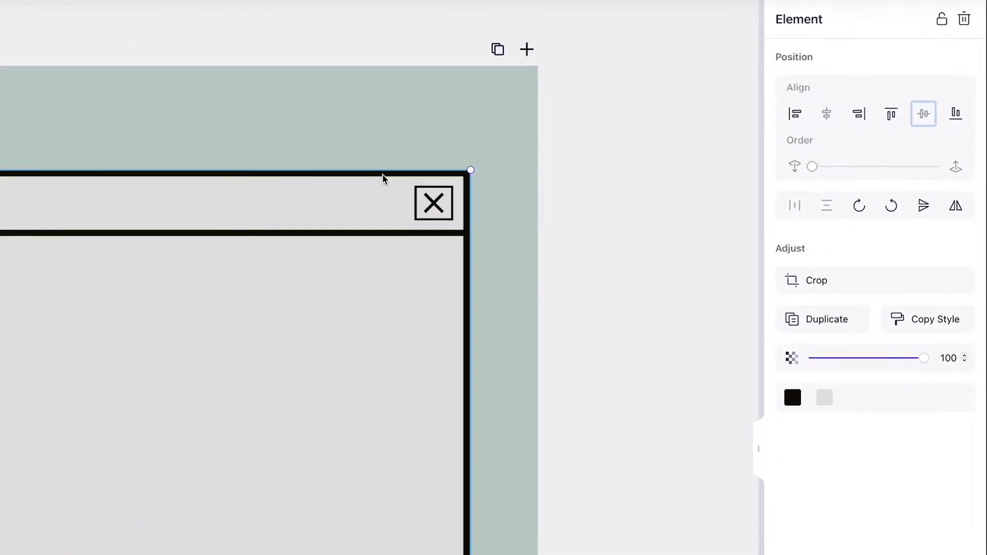
Step: Recolor the browser-window graphic with white outlines and the page's sage green as its fill
{"action": "left_click", "coordinate": [824, 397]}
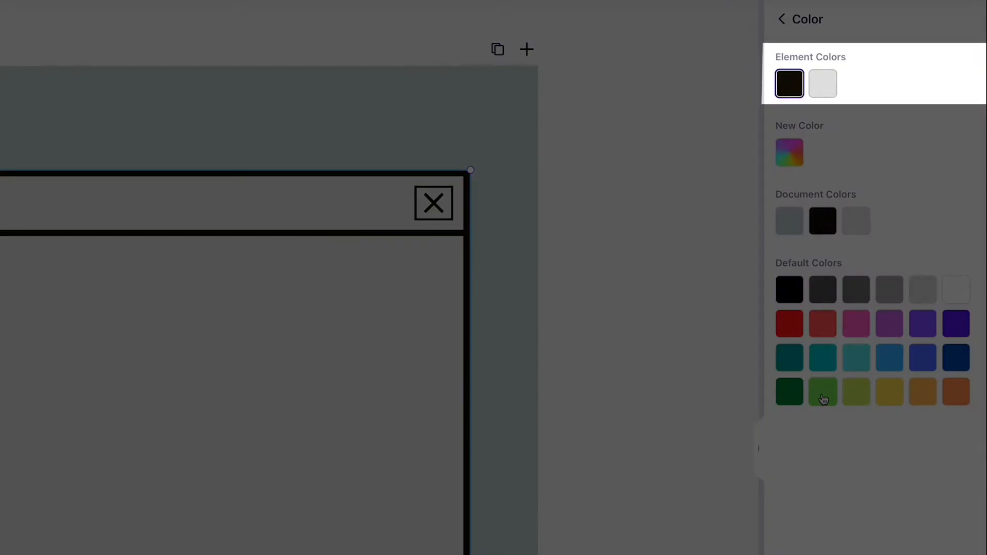
{"action": "left_click", "coordinate": [824, 398]}
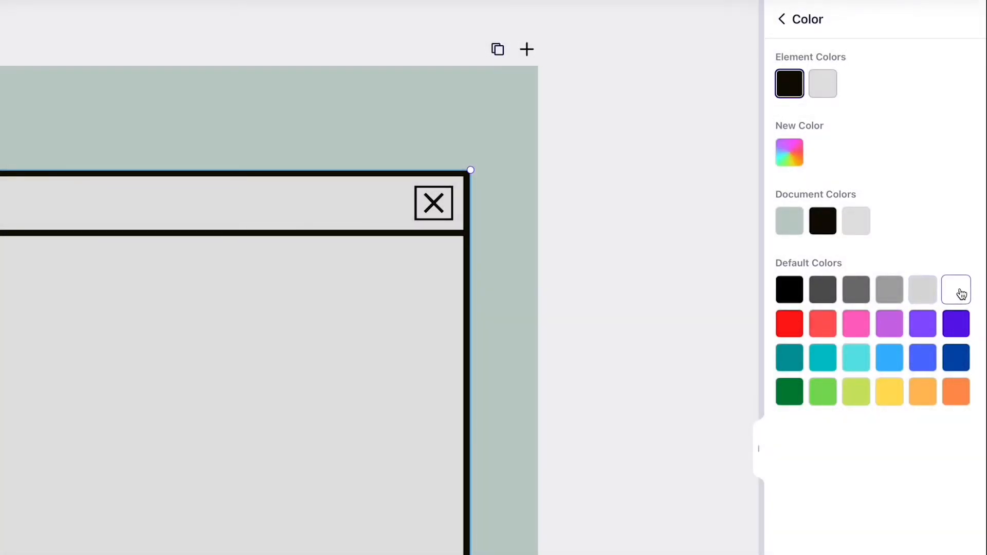
{"action": "left_click", "coordinate": [961, 292]}
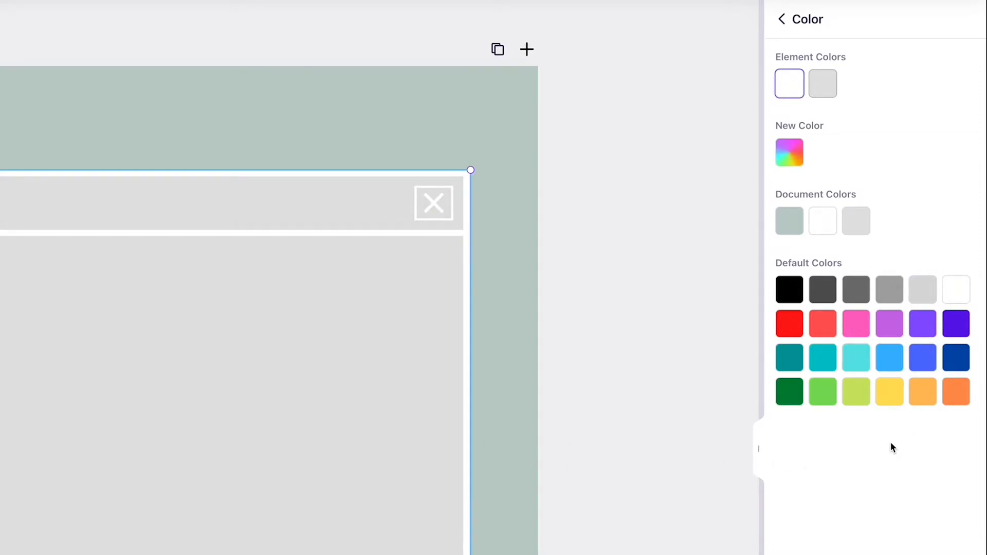
{"action": "left_click", "coordinate": [826, 87]}
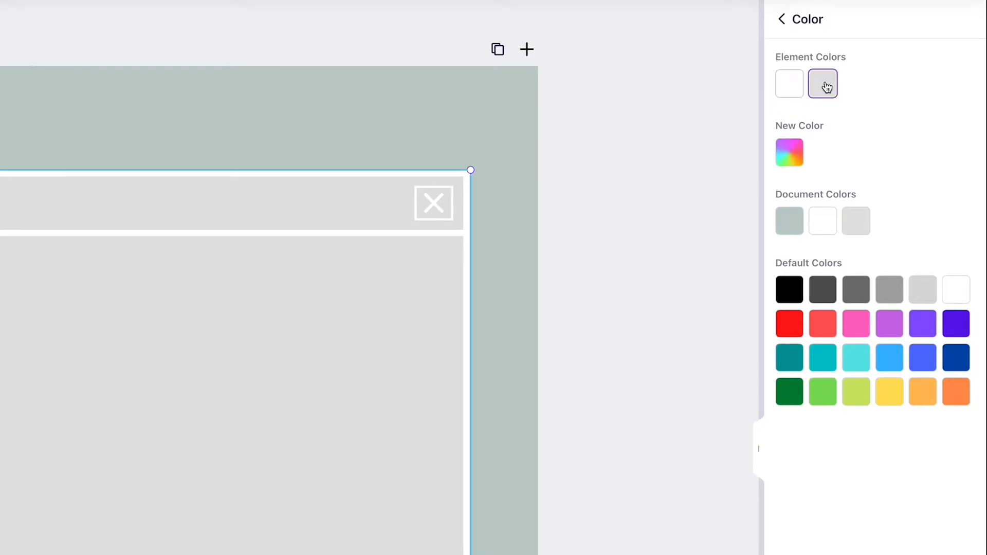
{"action": "left_click", "coordinate": [788, 230]}
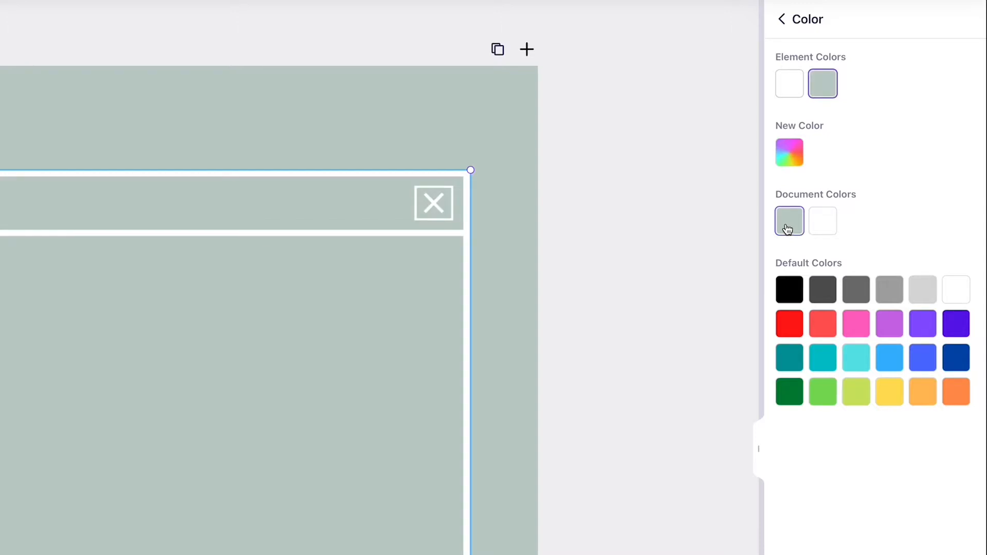
{"action": "left_click", "coordinate": [680, 201]}
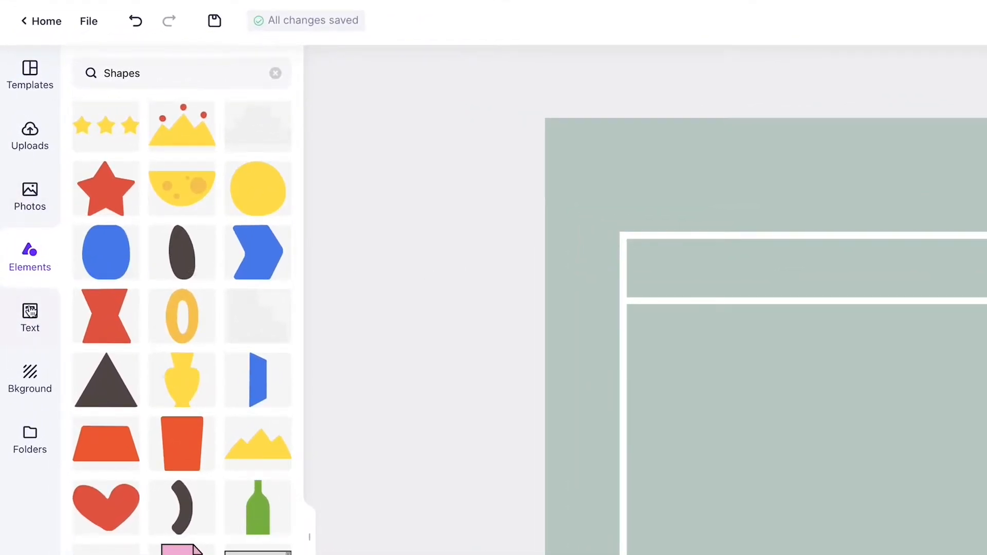
Step: Add a heading reading "WHAT'S YOUR NEXT SKINCARE PURCHASE?" with a line break after "WHAT'S"
{"action": "left_click", "coordinate": [30, 311]}
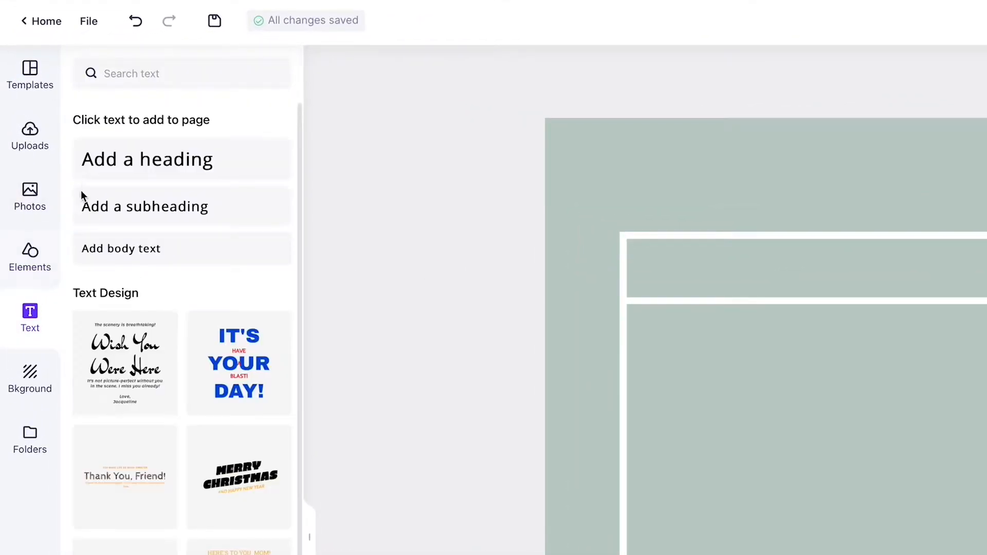
{"action": "left_click", "coordinate": [75, 148]}
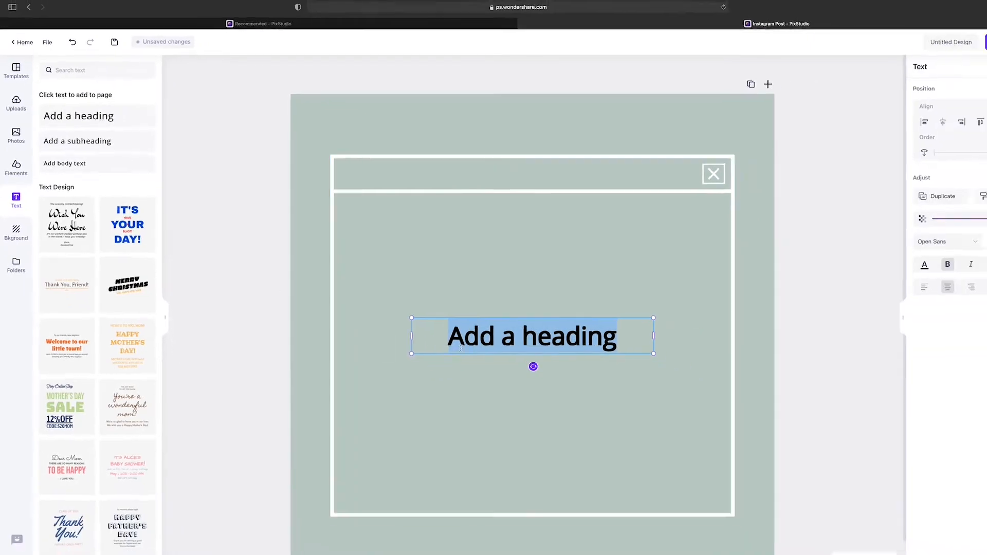
{"action": "type", "text": "WHAT'S"}
{"action": "key", "text": "Return"}
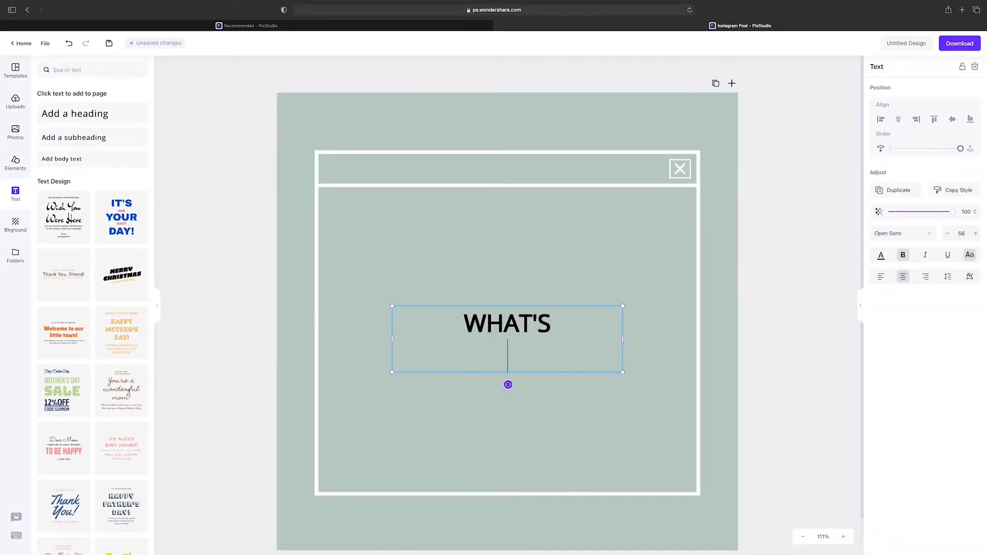
{"action": "type", "text": "YOUR NEXT SKINCARE PURCHASE?"}
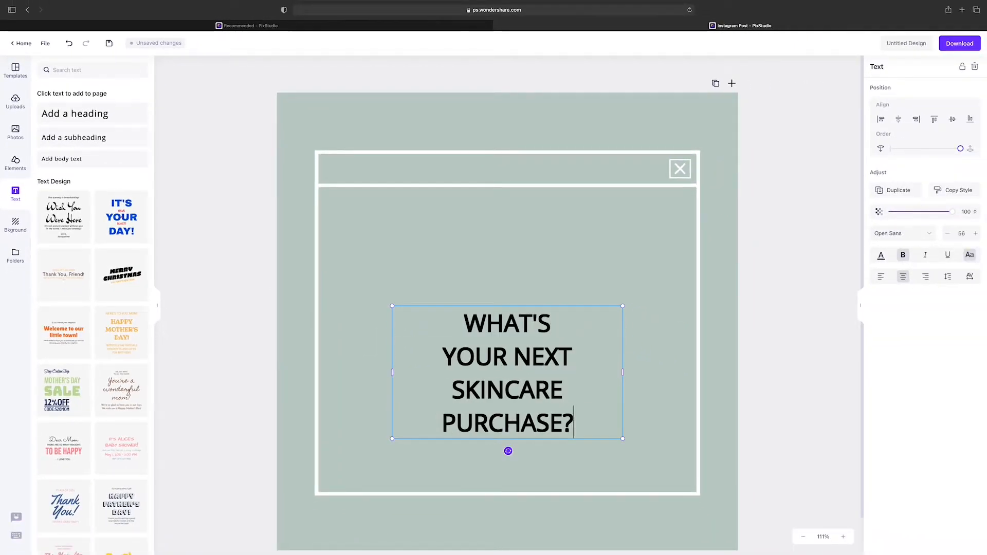
Step: Right-align the whole heading and change its font to Oswald
{"action": "key", "text": "super+a"}
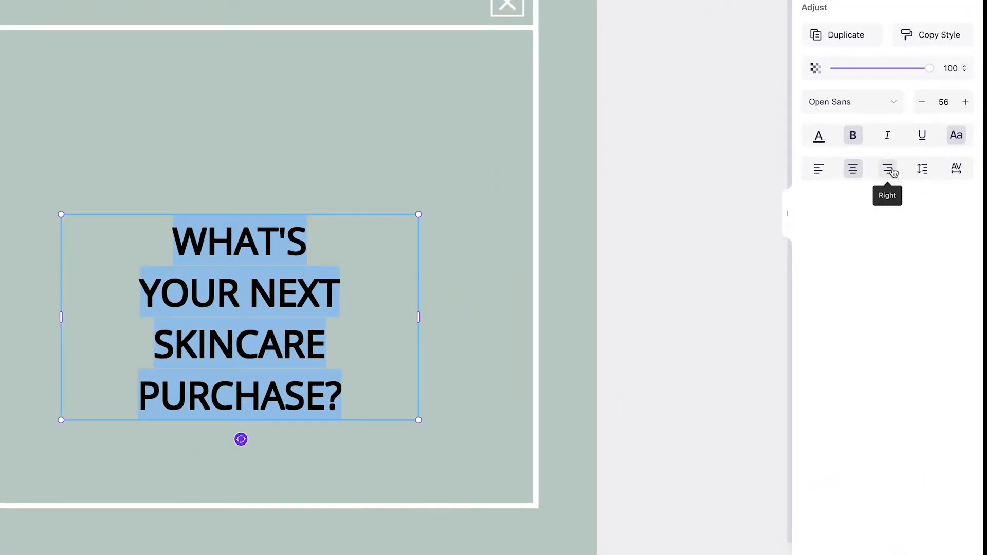
{"action": "left_click", "coordinate": [893, 173]}
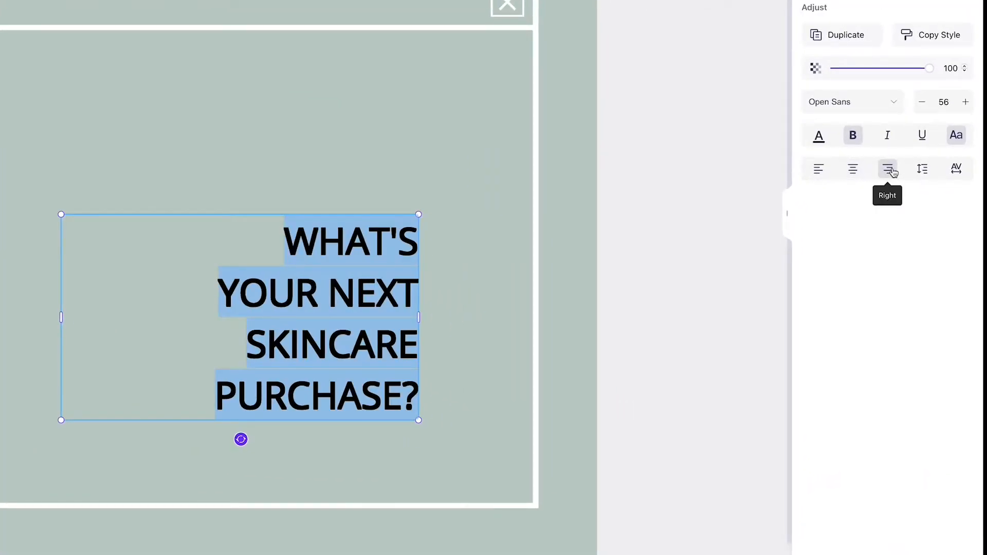
{"action": "left_click", "coordinate": [893, 102]}
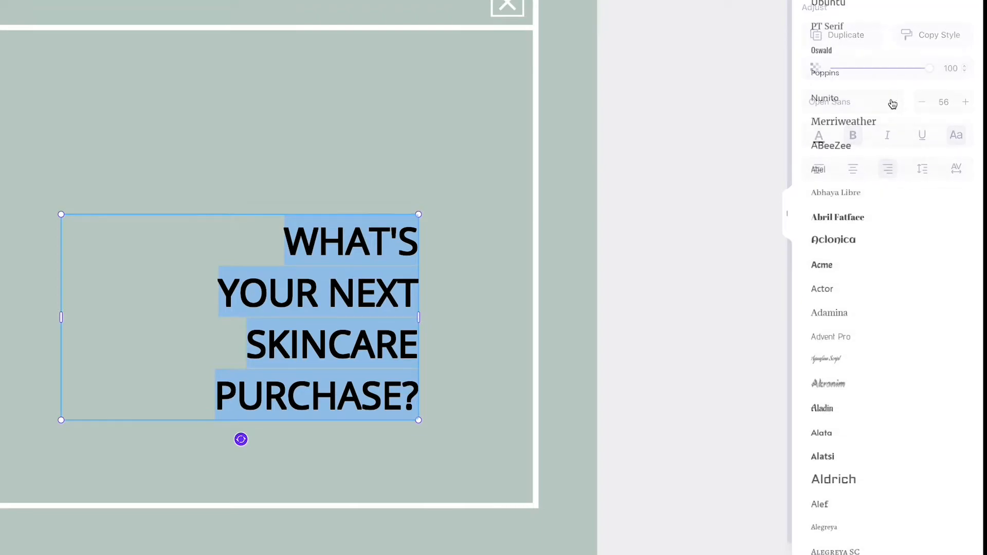
{"action": "left_click", "coordinate": [839, 50]}
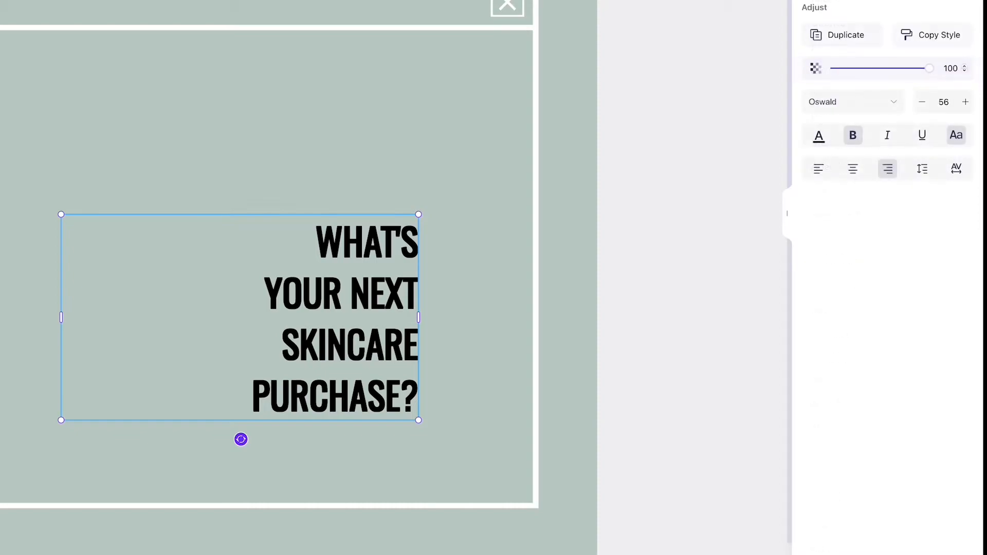
Step: Change the skincare question heading's text color to white
{"action": "left_click", "coordinate": [821, 138]}
{"action": "left_click", "coordinate": [957, 17]}
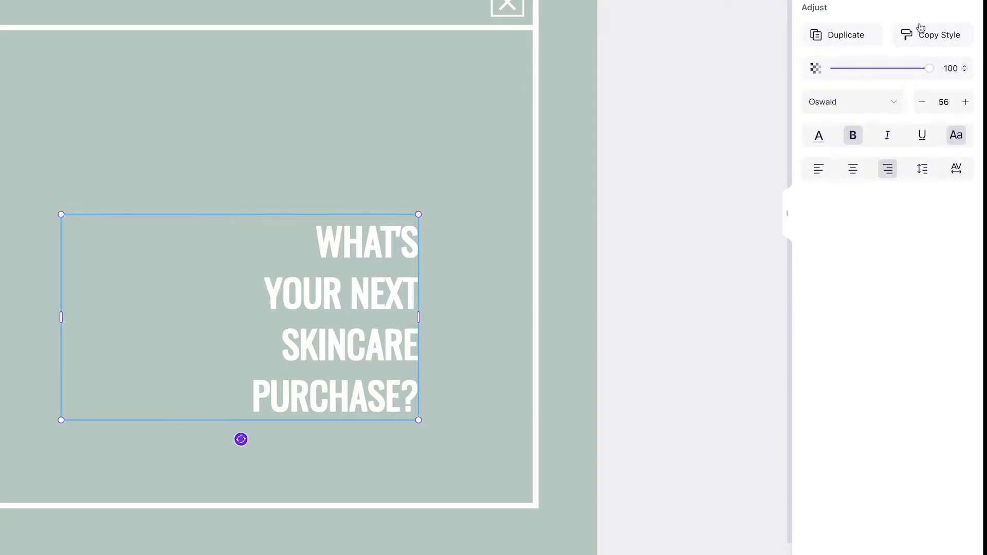
Step: Increase the heading's font size to 116 and move it into the lower-right corner of the browser-window frame
{"action": "left_click", "coordinate": [966, 102]}
{"action": "left_click", "coordinate": [966, 102]}
{"action": "left_click", "coordinate": [966, 102]}
{"action": "left_click", "coordinate": [966, 102]}
{"action": "left_click", "coordinate": [966, 102]}
{"action": "left_click", "coordinate": [966, 103]}
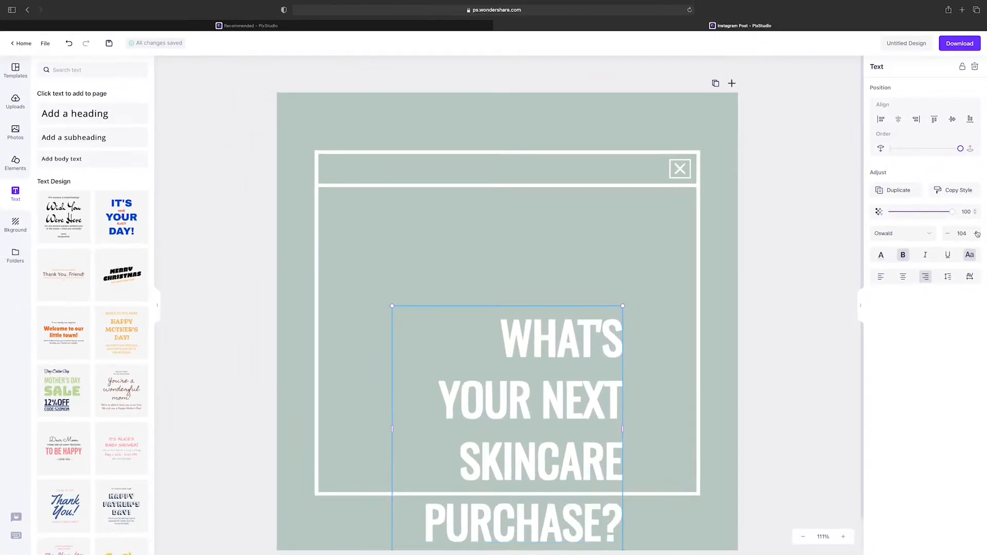
{"action": "left_click", "coordinate": [976, 233]}
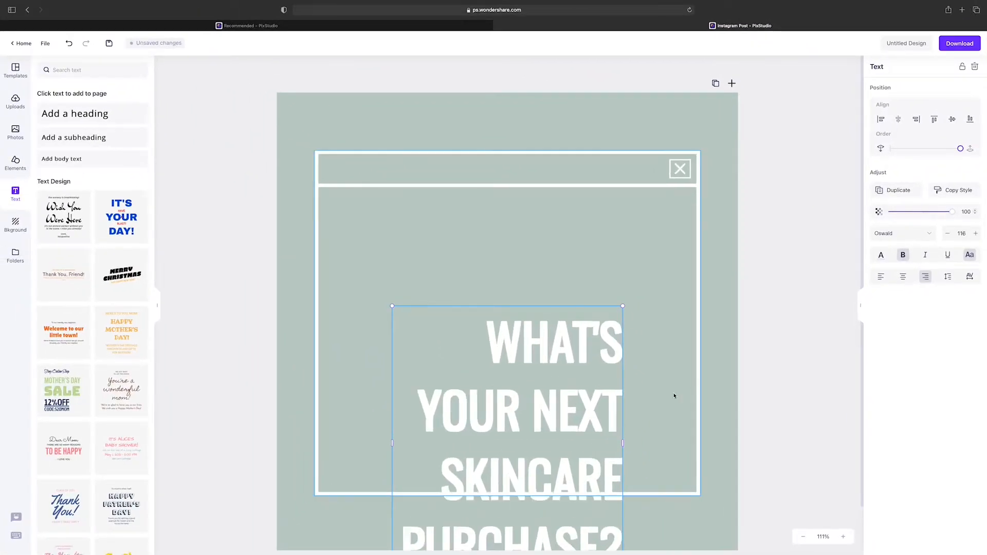
{"action": "left_click_drag", "start_coordinate": [568, 412], "coordinate": [633, 318]}
{"action": "left_click", "coordinate": [815, 309]}
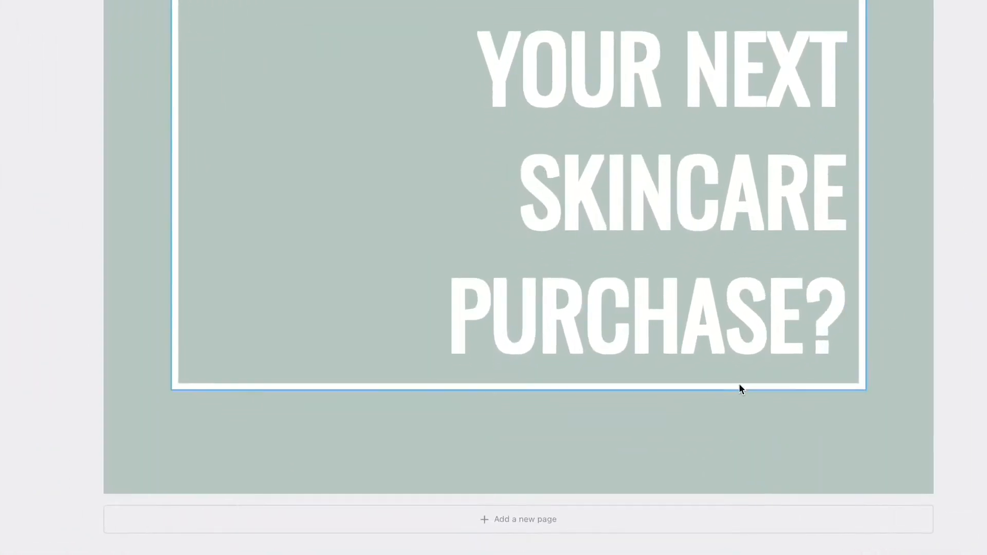
Step: Add a new page and set its background to the palette's gold color, DDB670
{"action": "left_click", "coordinate": [517, 527]}
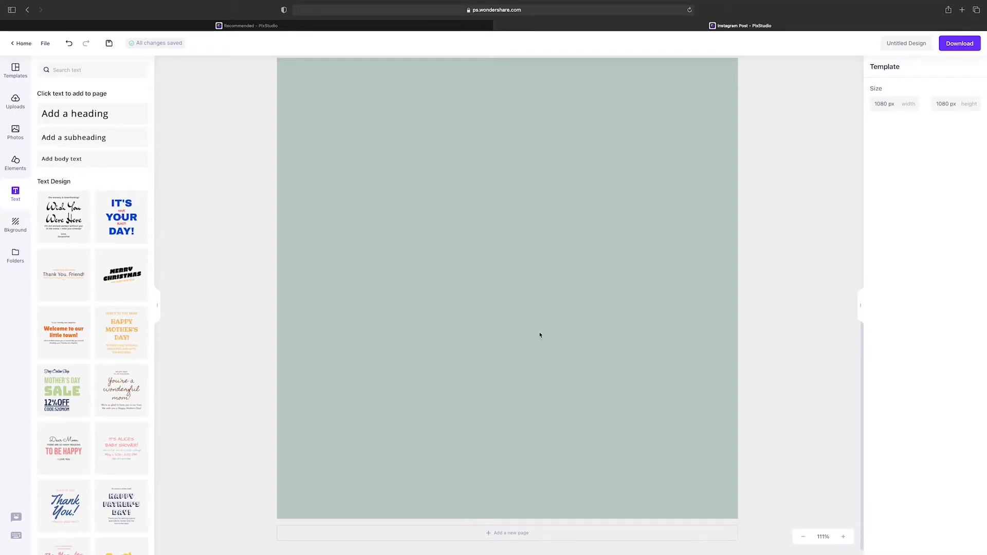
{"action": "left_click", "coordinate": [483, 329]}
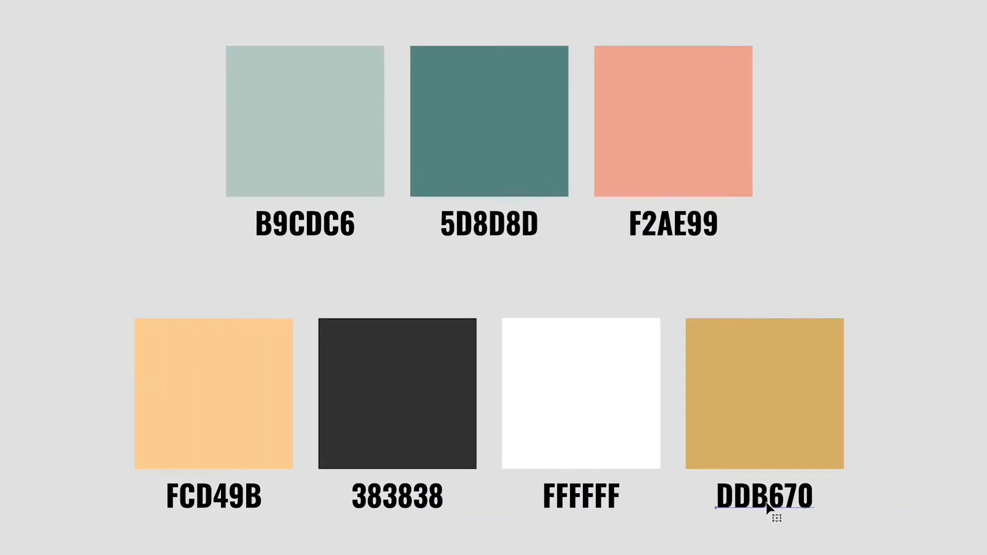
{"action": "double_click", "coordinate": [766, 502]}
{"action": "key", "text": "ctrl+c"}
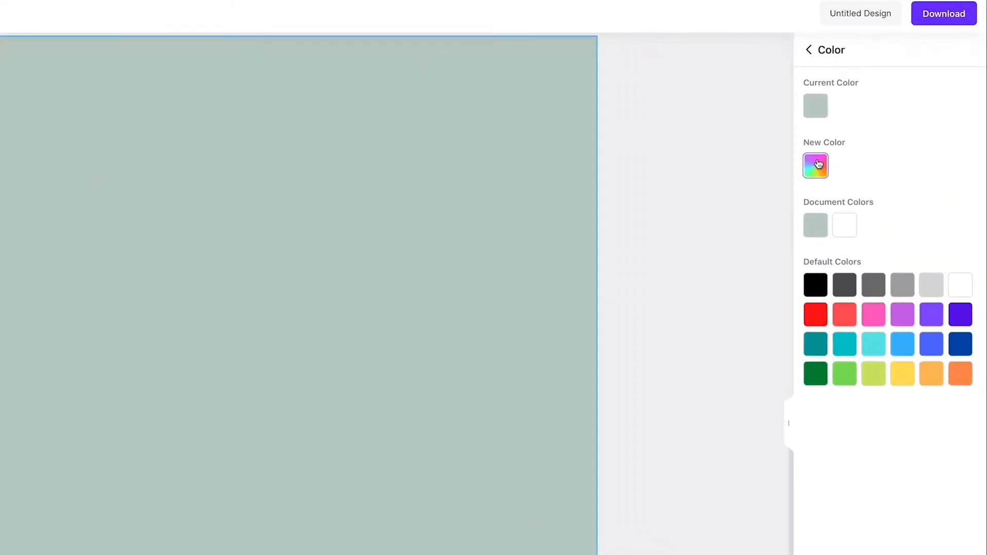
{"action": "left_click", "coordinate": [878, 140]}
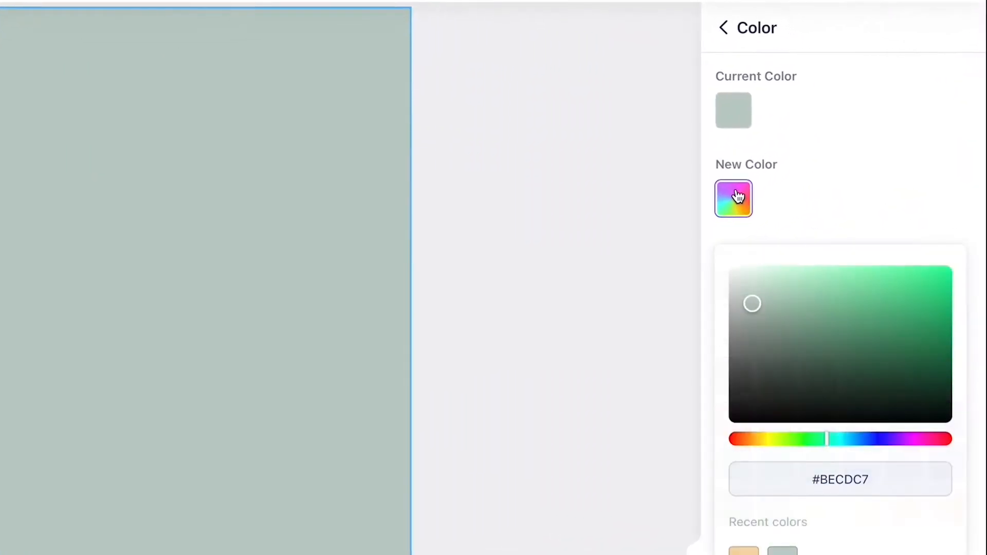
{"action": "left_click", "coordinate": [854, 482]}
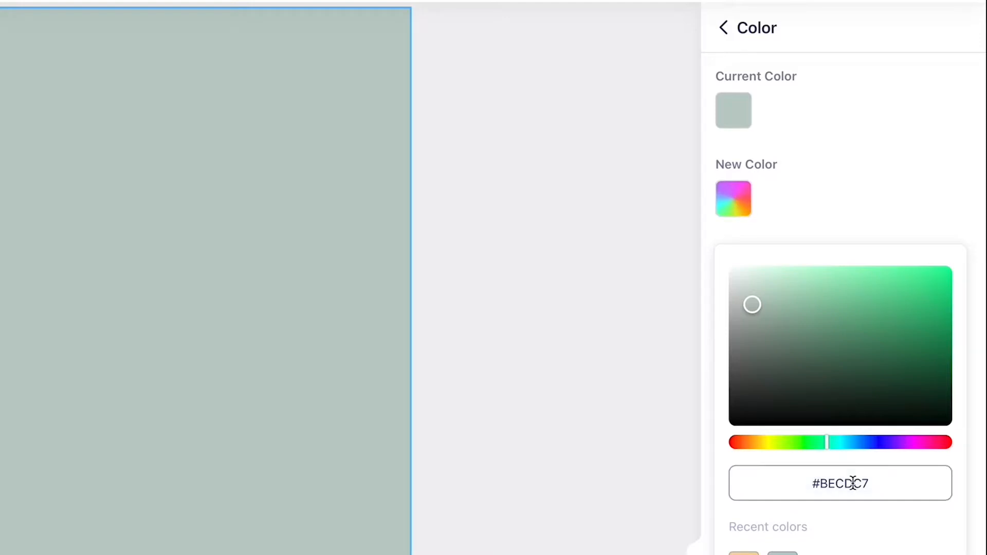
{"action": "key", "text": "ctrl+v"}
{"action": "key", "text": "Return"}
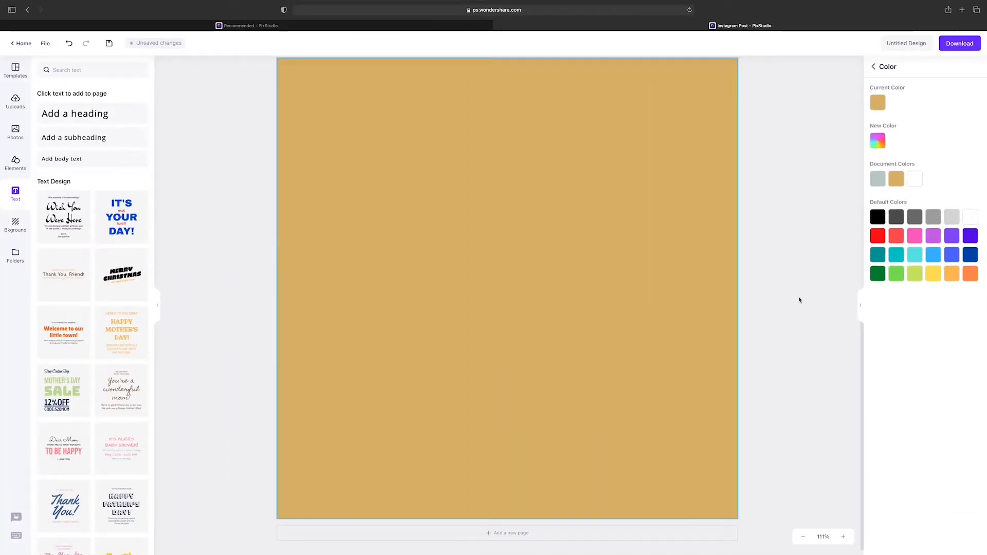
{"action": "left_click", "coordinate": [800, 300]}
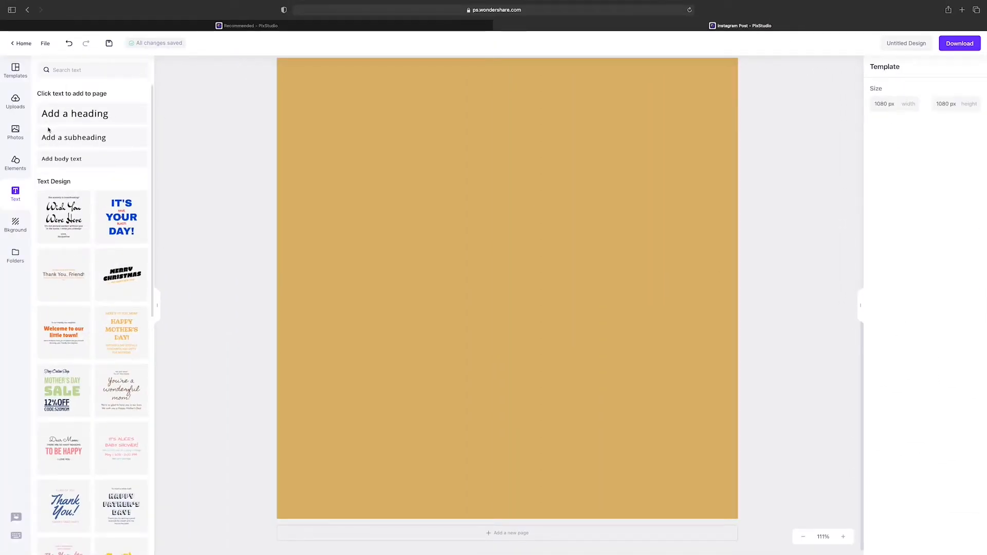
Step: Add a solid circle from the Shapes elements to the gold page
{"action": "left_click", "coordinate": [12, 163]}
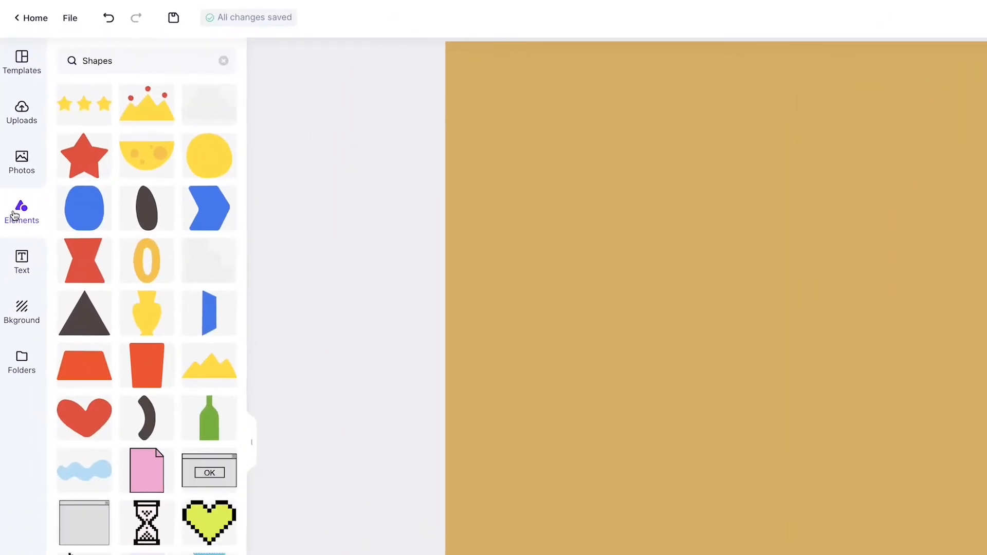
{"action": "scroll", "coordinate": [126, 163], "scroll_direction": "up", "scroll_amount": 10}
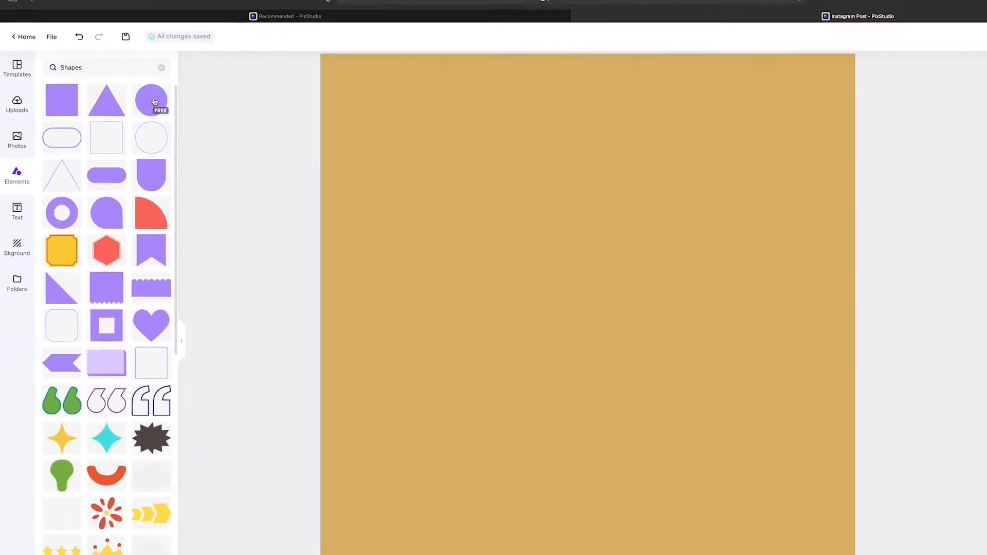
{"action": "left_click", "coordinate": [214, 108]}
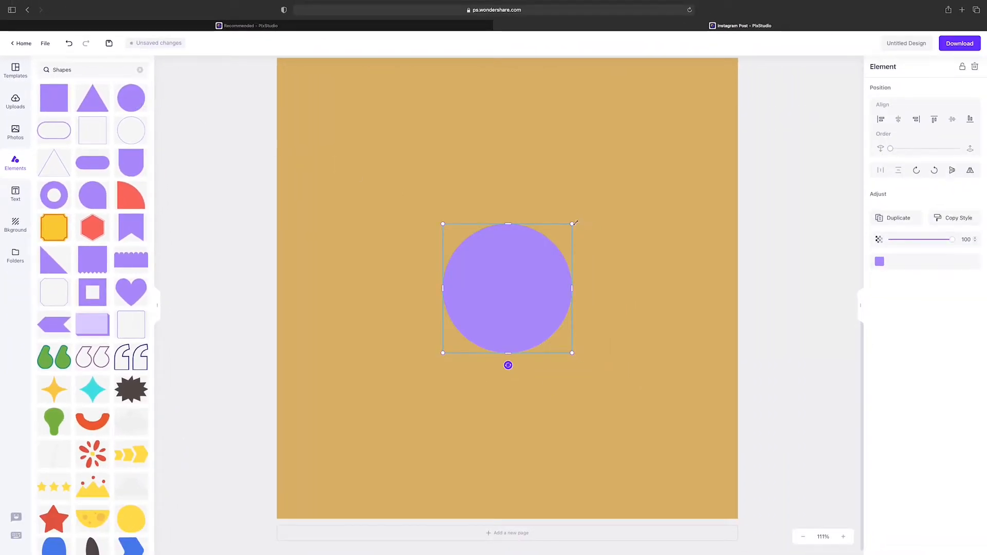
Step: Enlarge the circle to nearly fill the page and center it horizontally and vertically
{"action": "left_click_drag", "start_coordinate": [574, 224], "coordinate": [802, 97]}
{"action": "left_click_drag", "start_coordinate": [603, 159], "coordinate": [437, 170]}
{"action": "left_click_drag", "start_coordinate": [582, 362], "coordinate": [703, 510]}
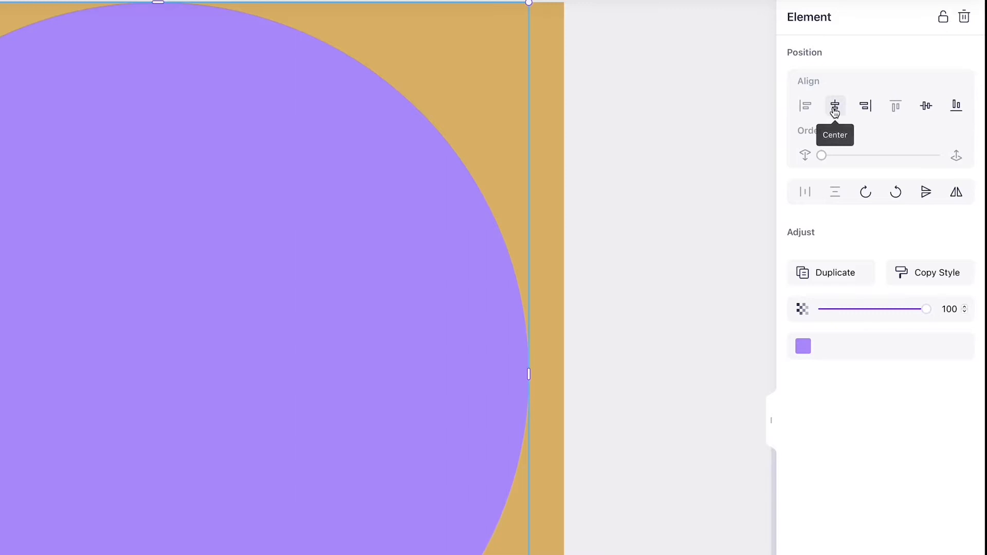
{"action": "left_click", "coordinate": [835, 106]}
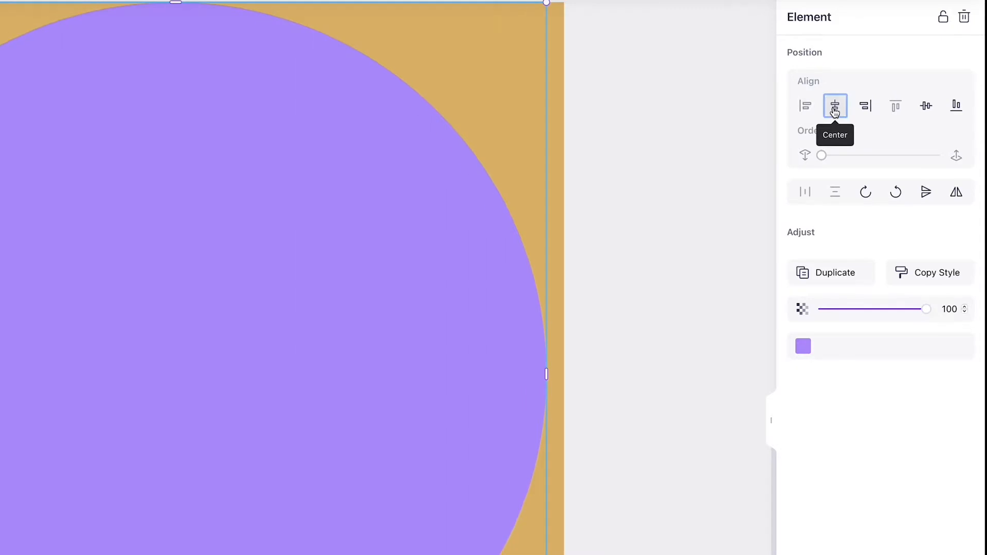
{"action": "left_click", "coordinate": [928, 107]}
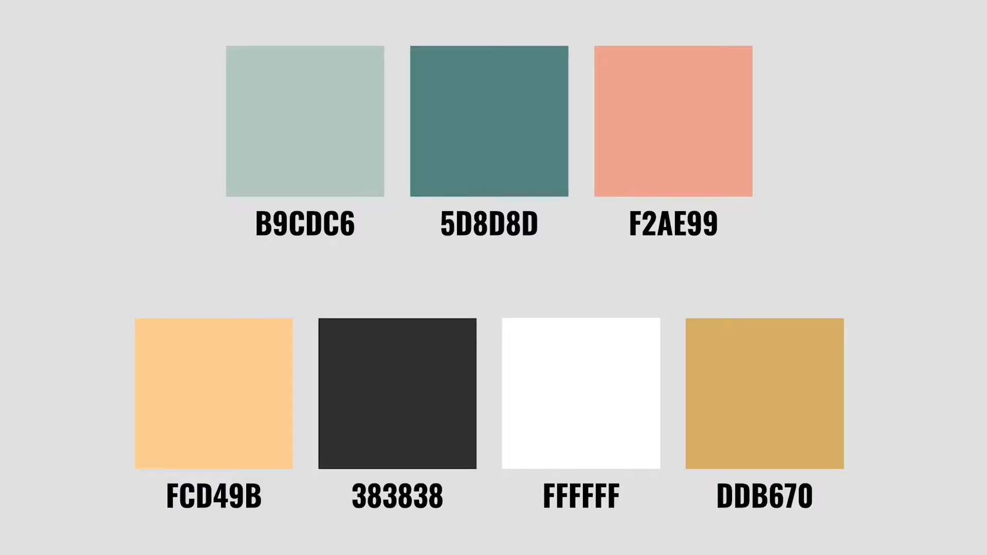
Step: Recolor the circle with the palette's dark gray, 383838
{"action": "double_click", "coordinate": [380, 506]}
{"action": "key", "text": "ctrl+c"}
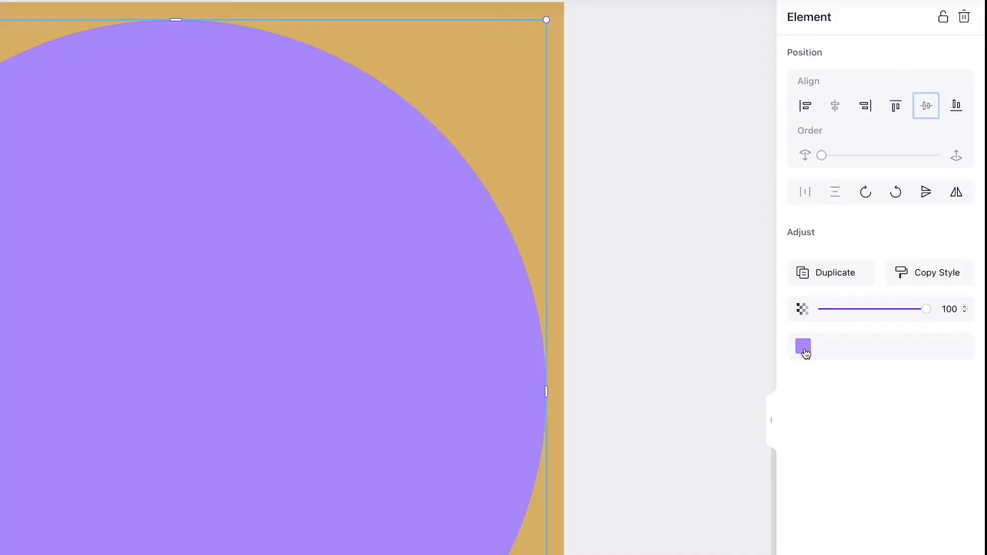
{"action": "left_click", "coordinate": [803, 347]}
{"action": "left_click", "coordinate": [800, 143]}
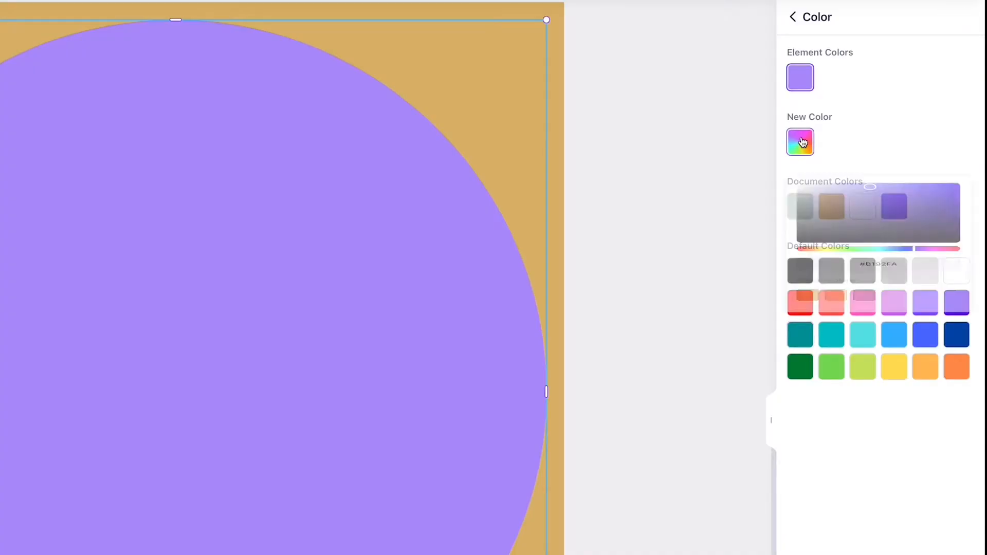
{"action": "left_click", "coordinate": [865, 350]}
{"action": "key", "text": "ctrl+v"}
{"action": "key", "text": "Return"}
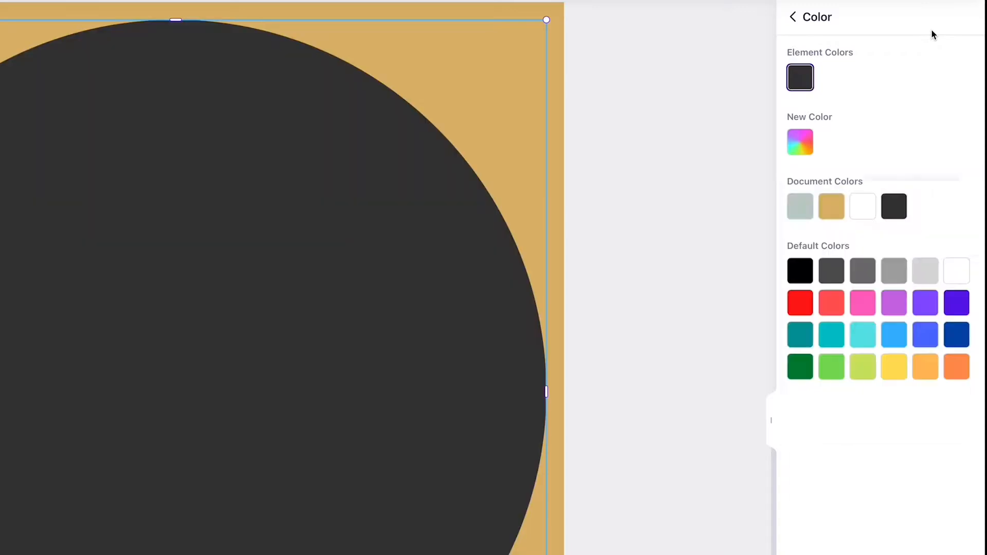
{"action": "left_click", "coordinate": [793, 18]}
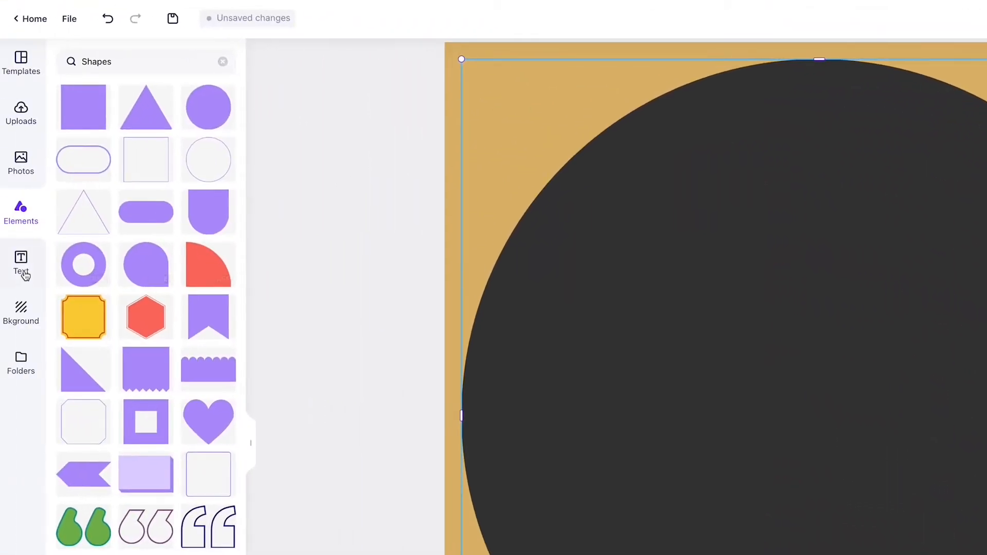
Step: Add a heading reading "ALOE VERA" with a line break between the two words
{"action": "left_click", "coordinate": [24, 268]}
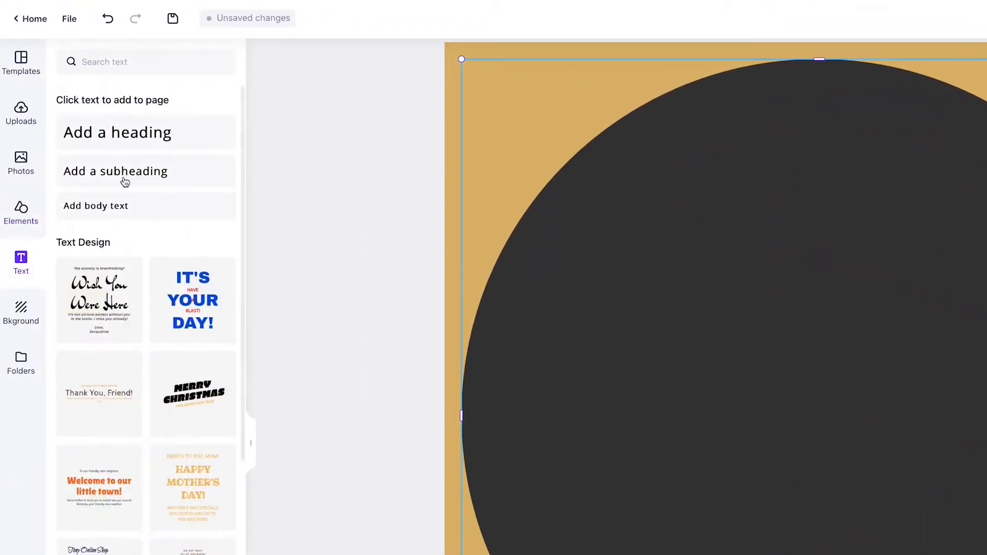
{"action": "left_click", "coordinate": [136, 135]}
{"action": "type", "text": "ALOE"}
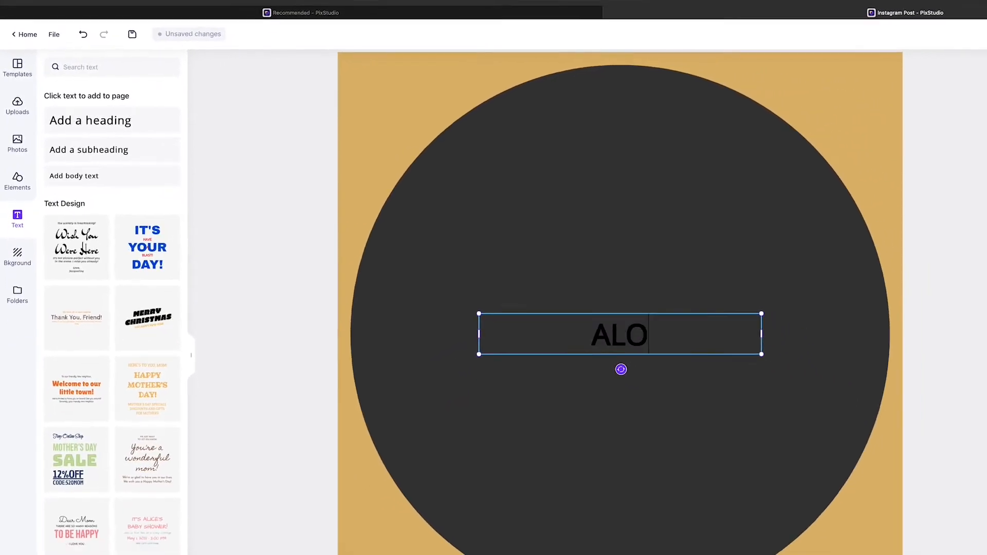
{"action": "key", "text": "Return"}
{"action": "type", "text": "VERA"}
Step: Change the whole "ALOE VERA" heading to the Oswald font and color it white
{"action": "key", "text": "ctrl+a"}
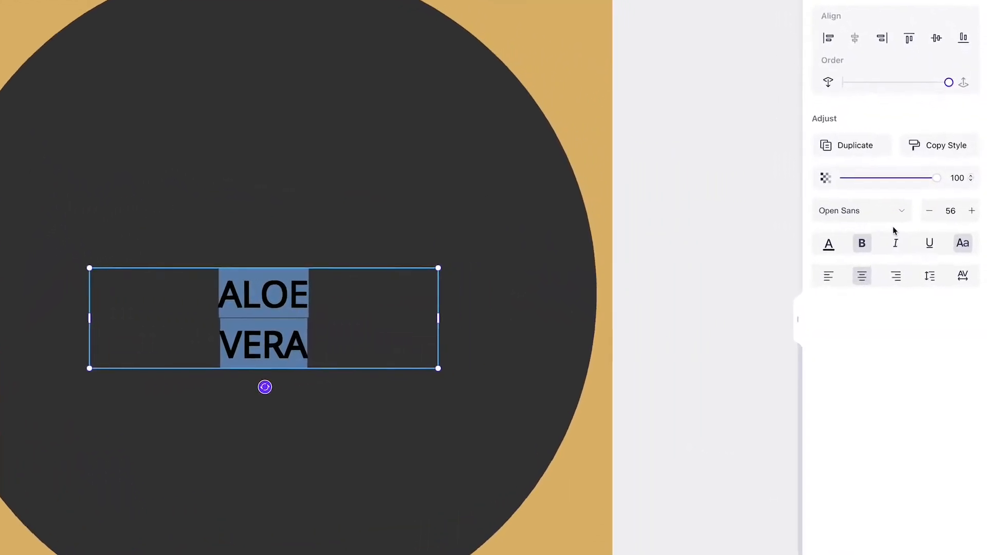
{"action": "left_click", "coordinate": [892, 231]}
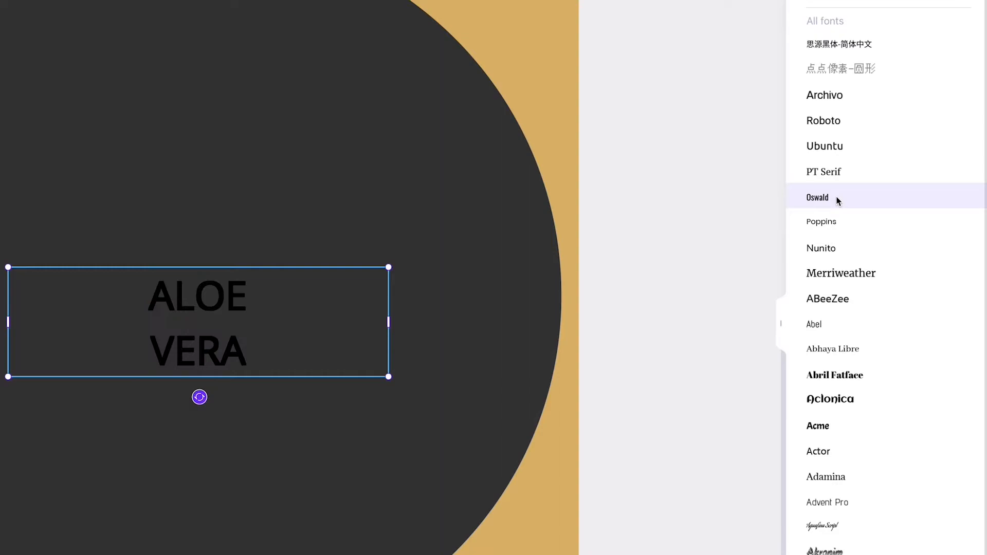
{"action": "left_click", "coordinate": [838, 200]}
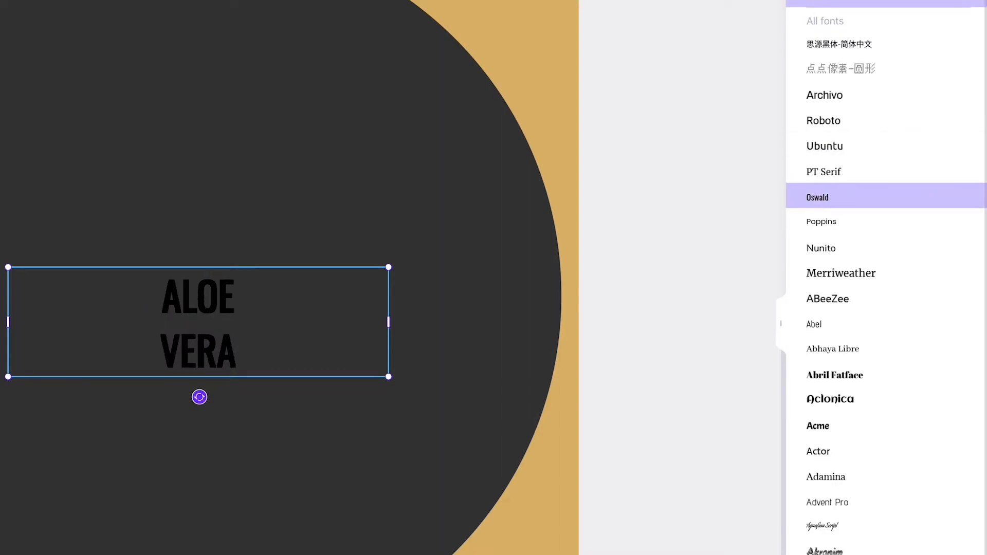
{"action": "left_click", "coordinate": [809, 1]}
{"action": "left_click", "coordinate": [814, 240]}
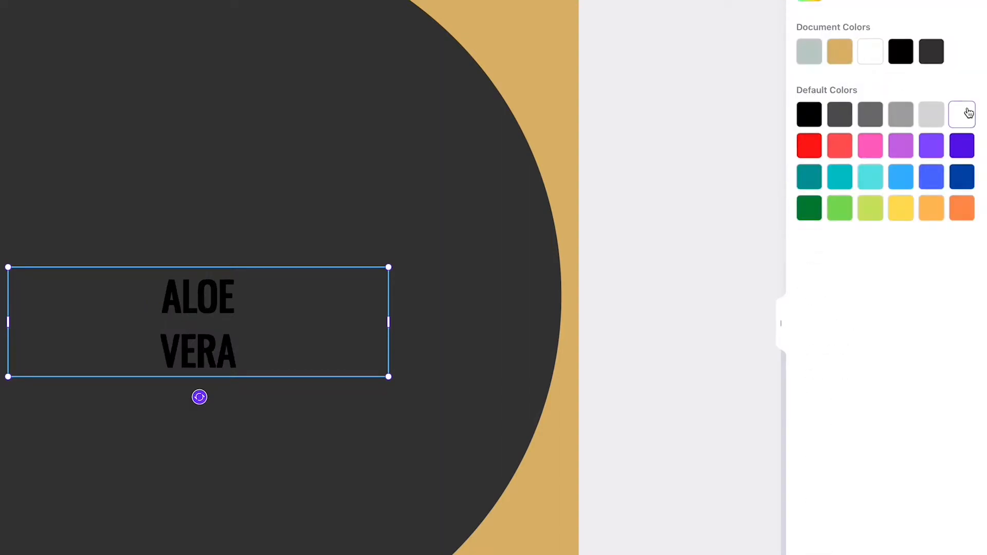
{"action": "left_click", "coordinate": [962, 115]}
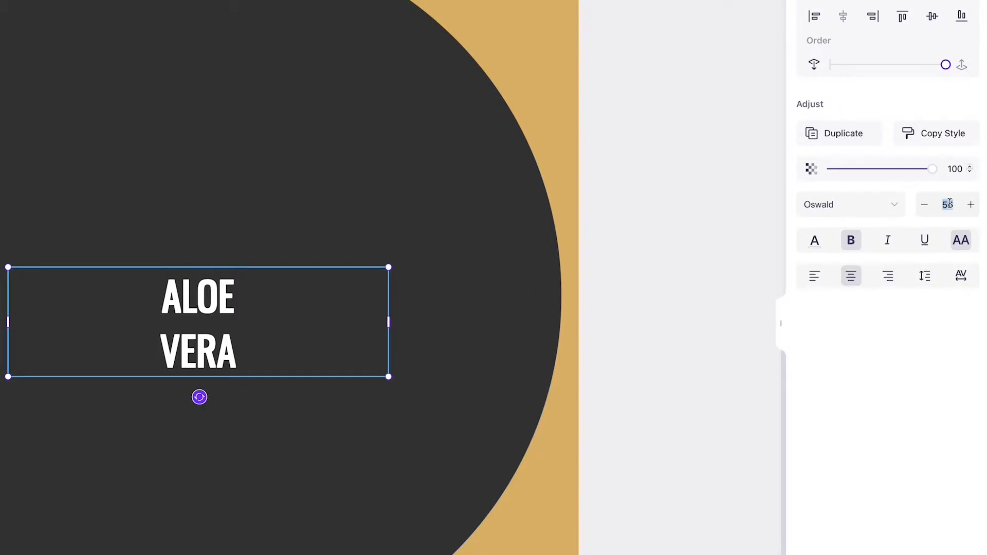
Step: Set the "ALOE VERA" heading's font size to 300 and its line spacing to 1
{"action": "type", "text": "300"}
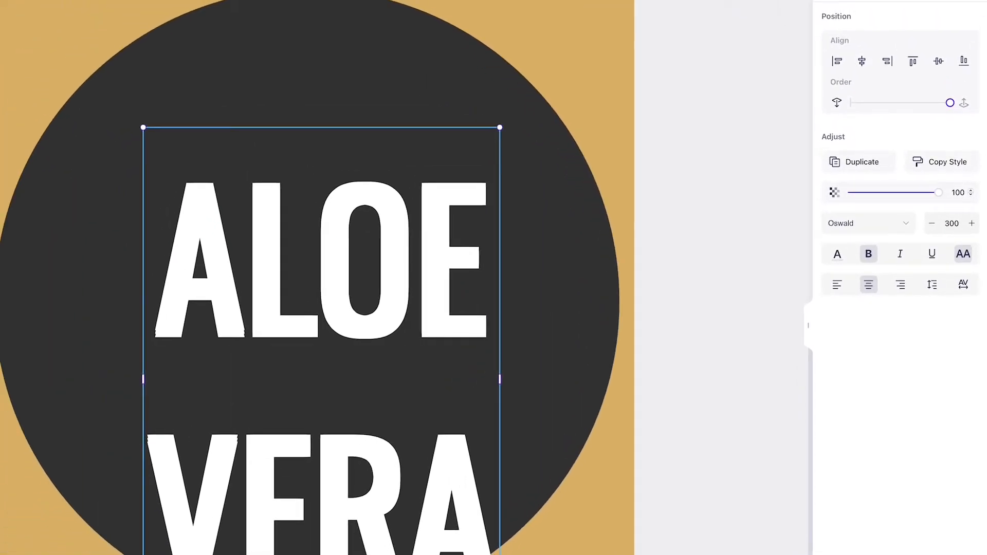
{"action": "left_click_drag", "start_coordinate": [372, 273], "coordinate": [357, 213]}
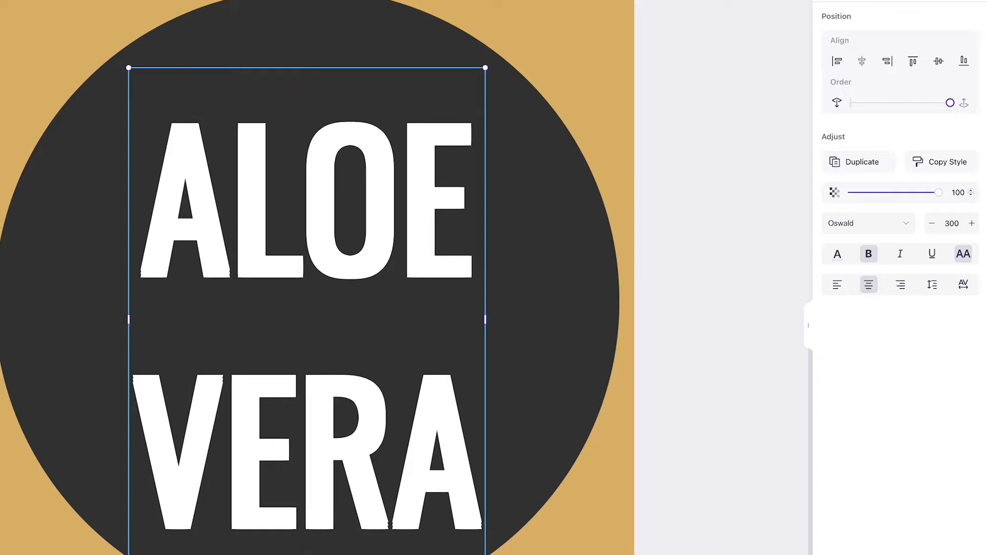
{"action": "left_click", "coordinate": [935, 292]}
{"action": "left_click_drag", "start_coordinate": [906, 314], "coordinate": [883, 316]}
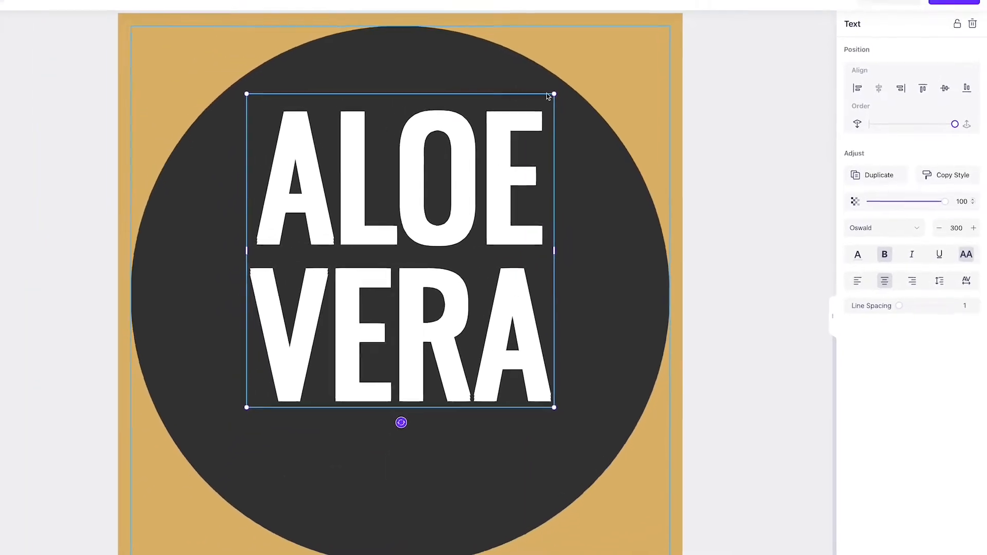
Step: Enlarge the "ALOE VERA" heading to font size 457, center it horizontally and place it toward the top of the page
{"action": "left_click_drag", "start_coordinate": [485, 68], "coordinate": [754, 0]}
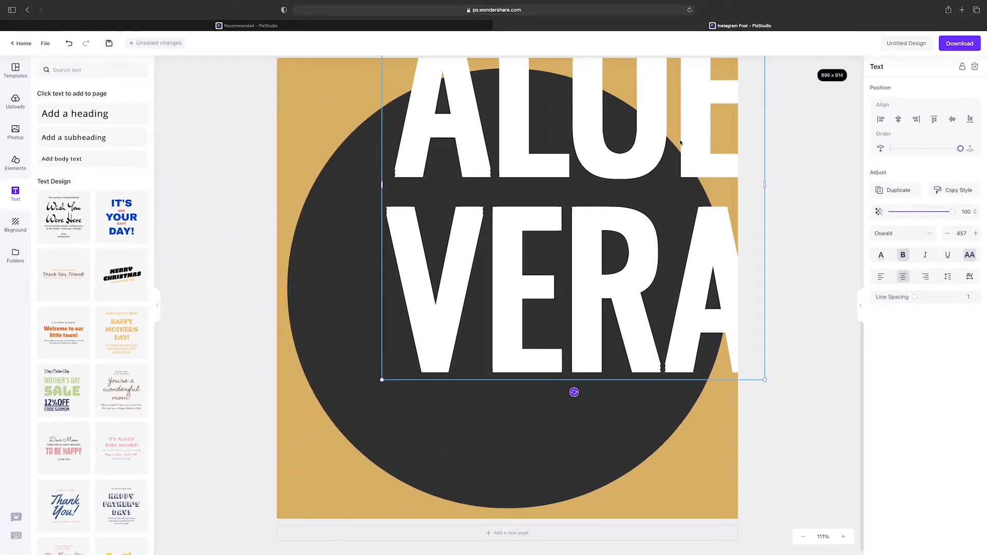
{"action": "left_click_drag", "start_coordinate": [573, 93], "coordinate": [476, 205]}
{"action": "left_click_drag", "start_coordinate": [626, 220], "coordinate": [624, 227]}
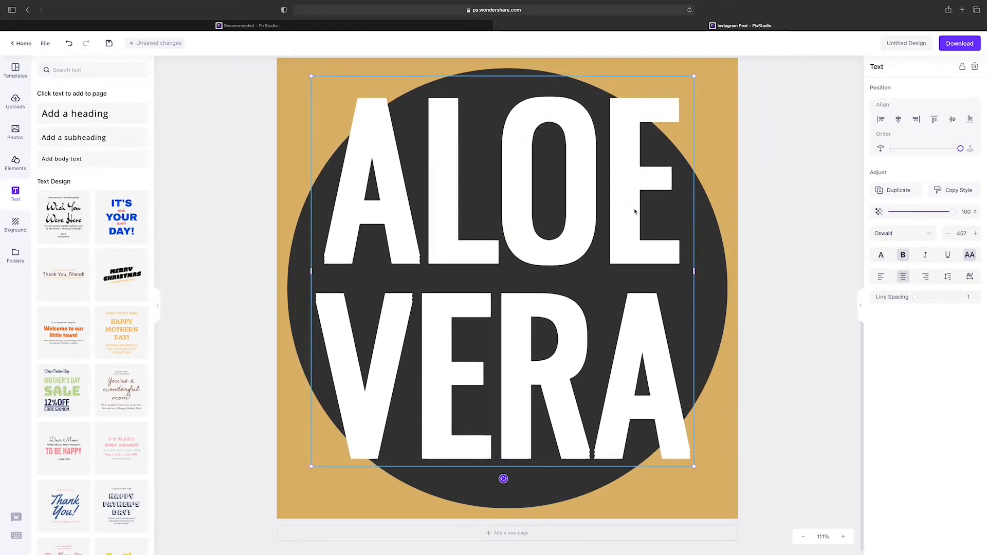
{"action": "left_click", "coordinate": [899, 119]}
{"action": "left_click", "coordinate": [952, 119]}
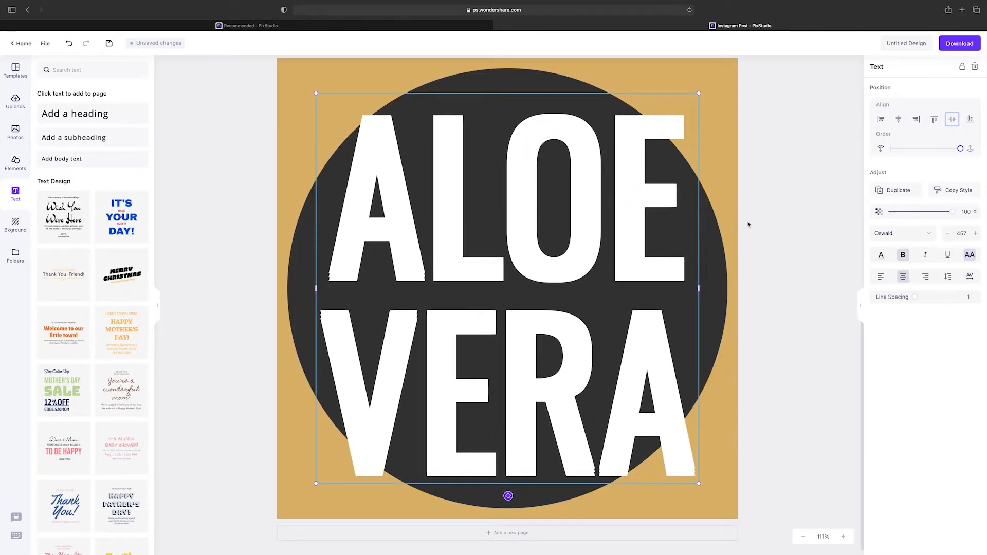
{"action": "left_click_drag", "start_coordinate": [625, 247], "coordinate": [628, 211]}
Step: Add a "BENEFITS" heading below "ALOE VERA" and set it in the Oswald font at size 84
{"action": "left_click", "coordinate": [108, 114]}
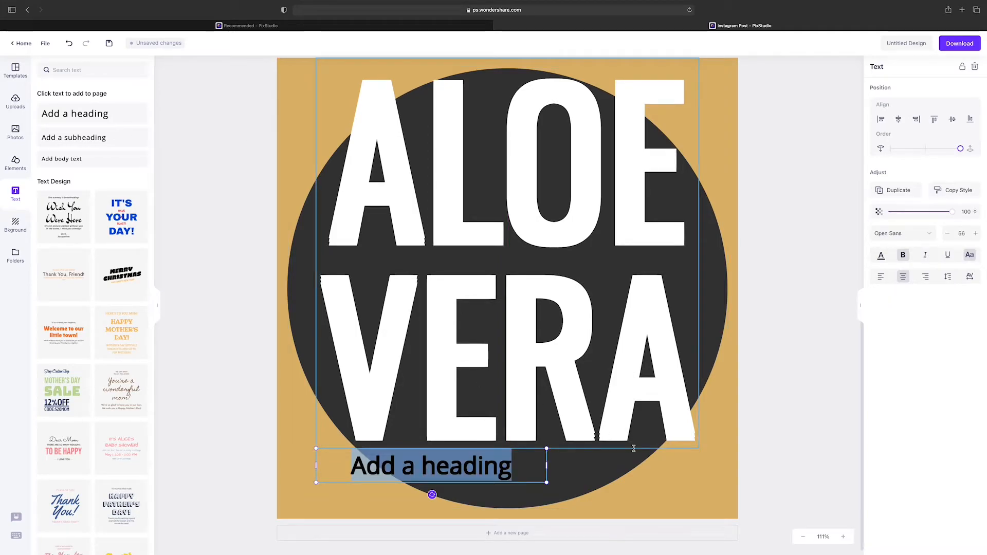
{"action": "type", "text": "BENEFITS"}
{"action": "key", "text": "super+a"}
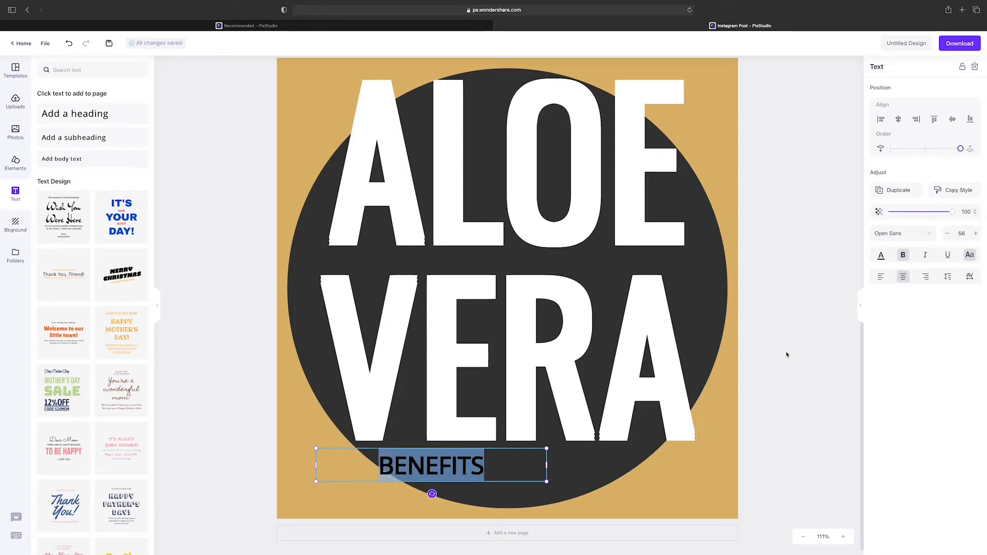
{"action": "left_click", "coordinate": [897, 239]}
{"action": "left_click", "coordinate": [898, 230]}
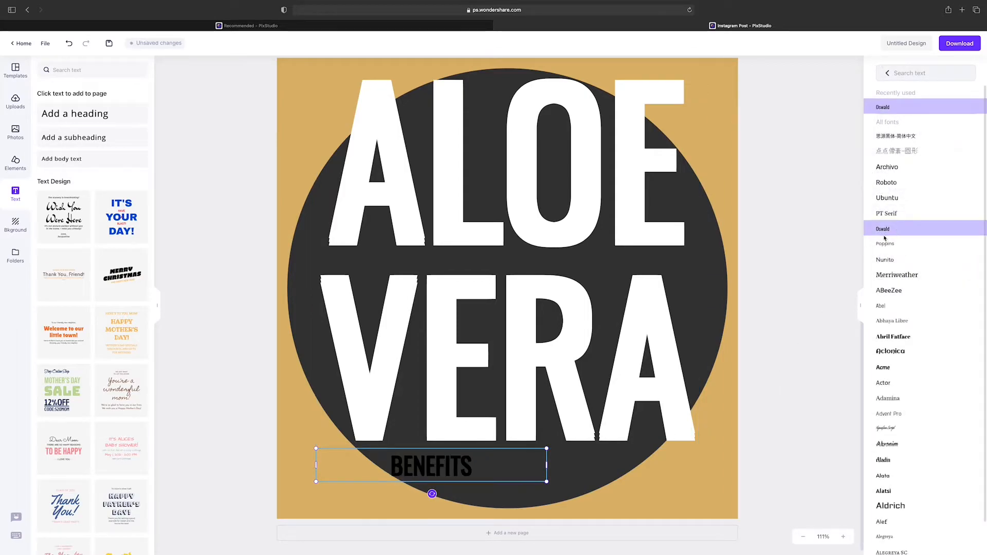
{"action": "left_click", "coordinate": [887, 73]}
{"action": "left_click", "coordinate": [976, 234]}
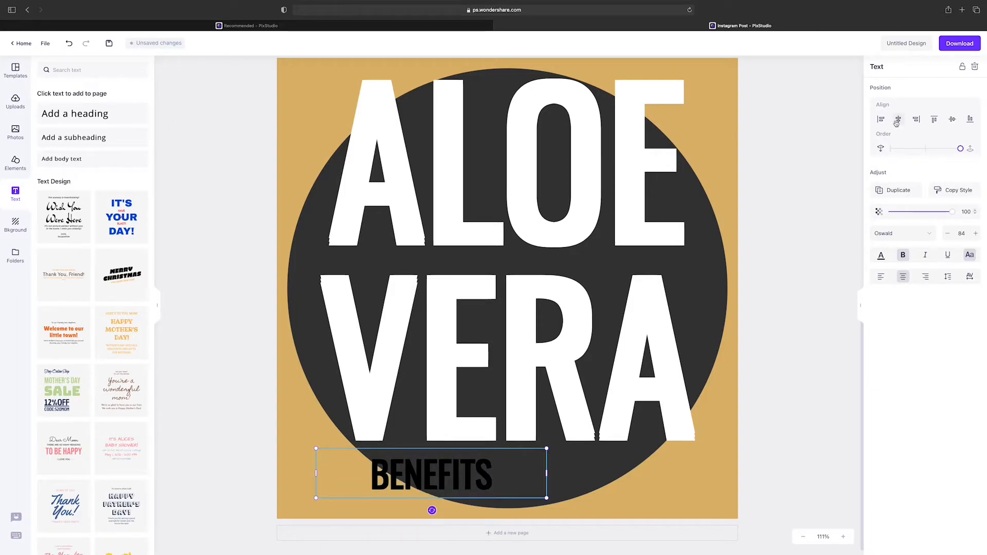
Step: Center the "BENEFITS" heading horizontally on the page and color it the document's gold
{"action": "left_click", "coordinate": [898, 120]}
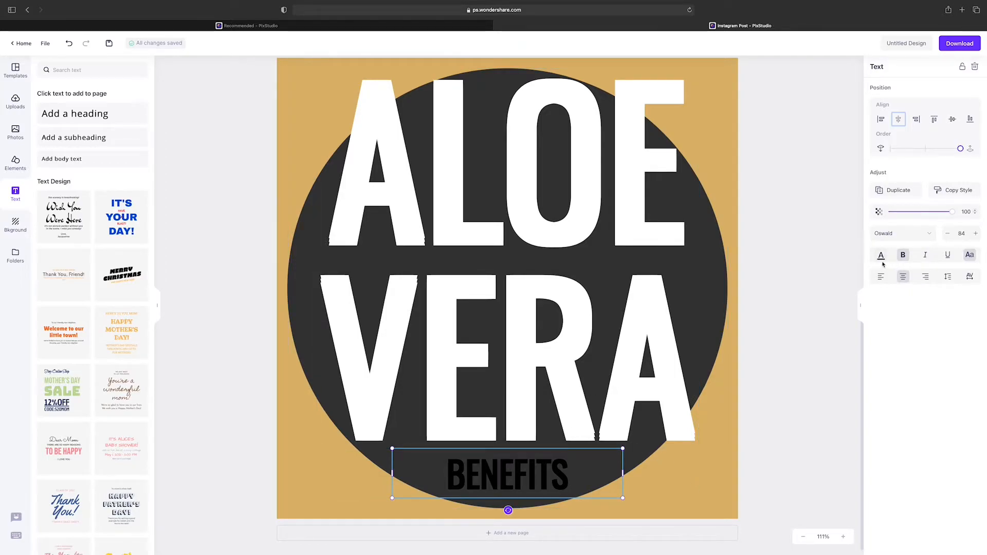
{"action": "left_click", "coordinate": [881, 257]}
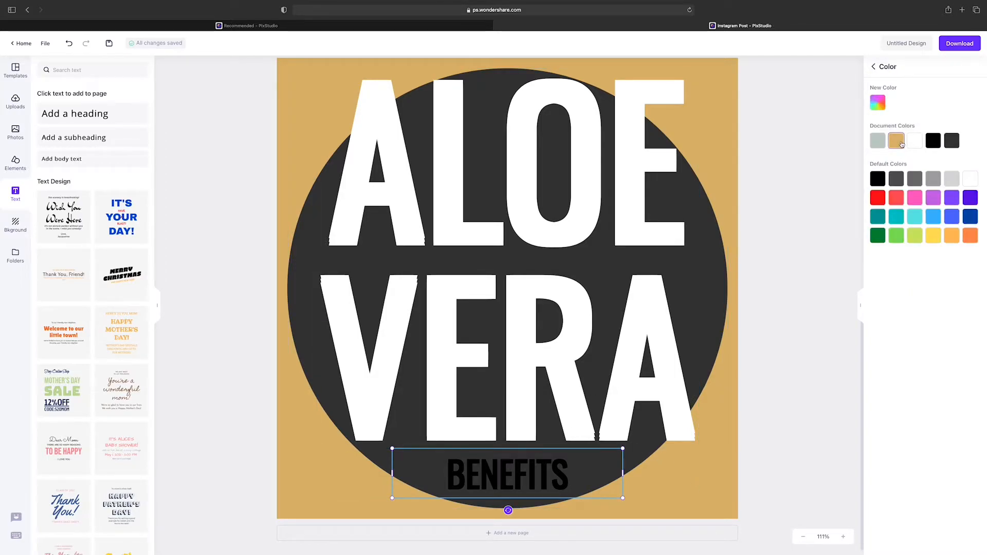
{"action": "left_click", "coordinate": [897, 141]}
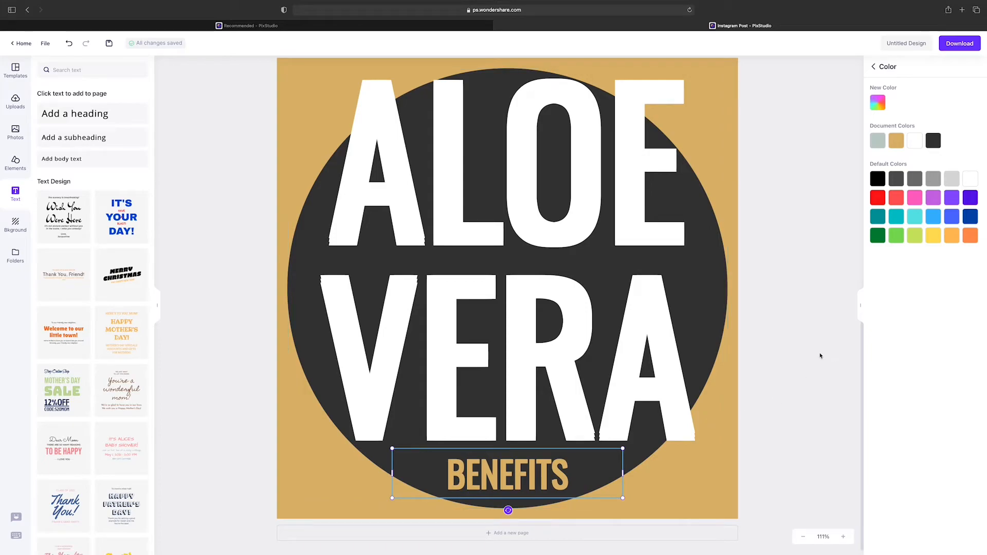
{"action": "left_click", "coordinate": [820, 356]}
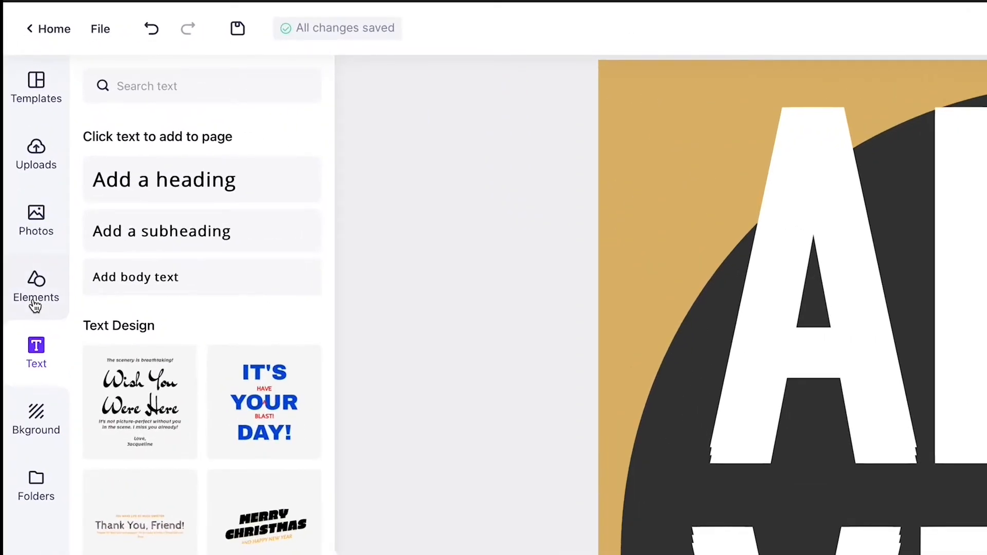
Step: Add the triangle-headed arrow from the Lines elements to the page's lower-right corner and flip it horizontally to point right
{"action": "left_click", "coordinate": [35, 304]}
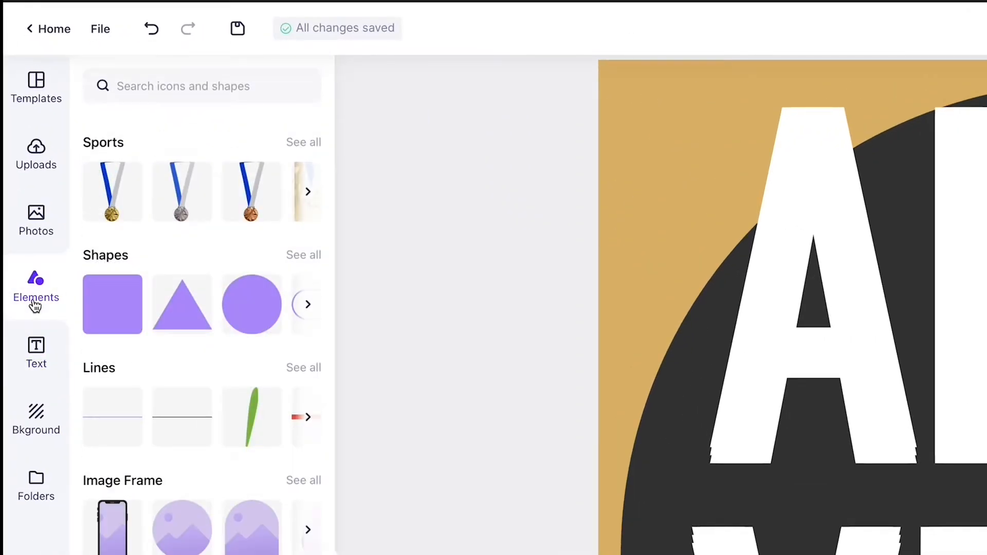
{"action": "left_click", "coordinate": [302, 369]}
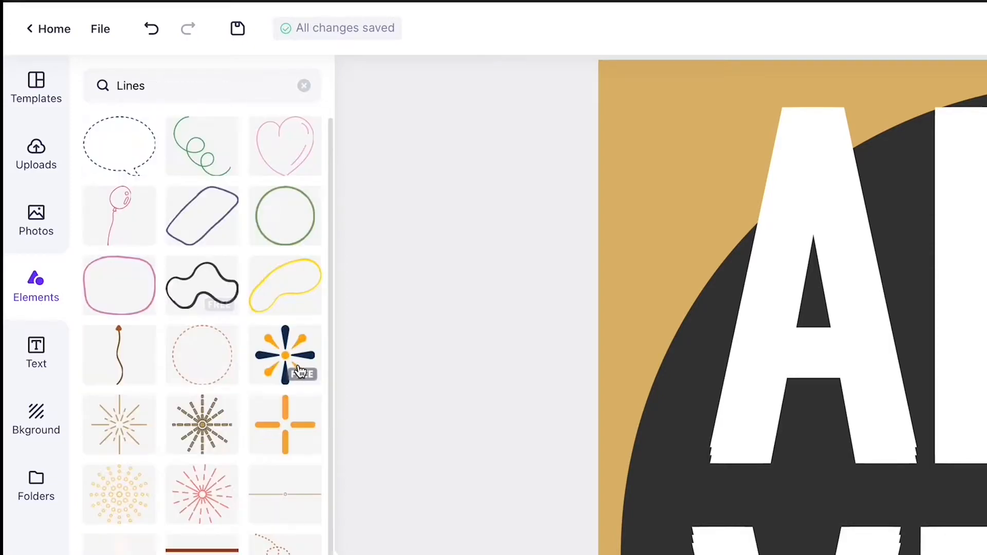
{"action": "scroll", "coordinate": [297, 378], "scroll_direction": "down", "scroll_amount": 1}
{"action": "scroll", "coordinate": [296, 378], "scroll_direction": "down", "scroll_amount": 8}
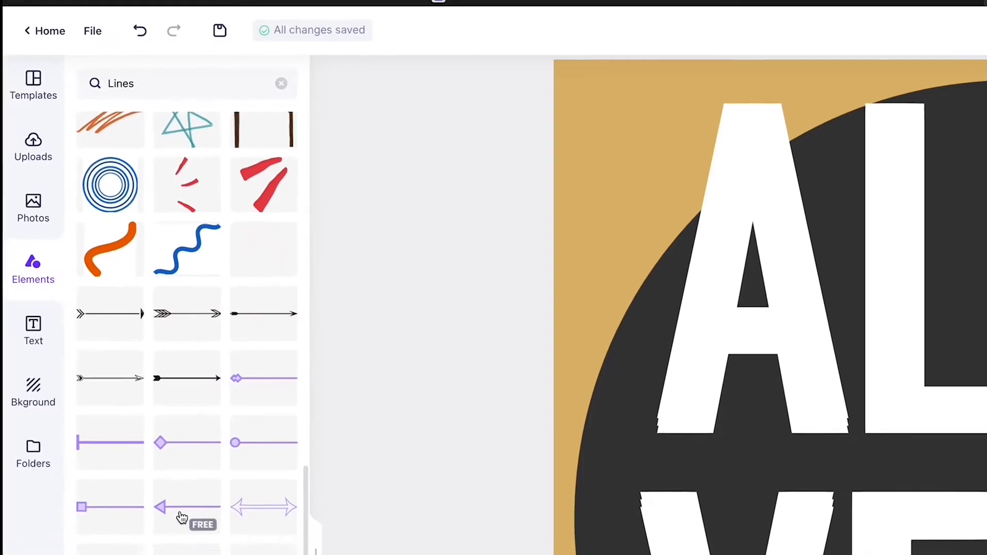
{"action": "left_click", "coordinate": [202, 537]}
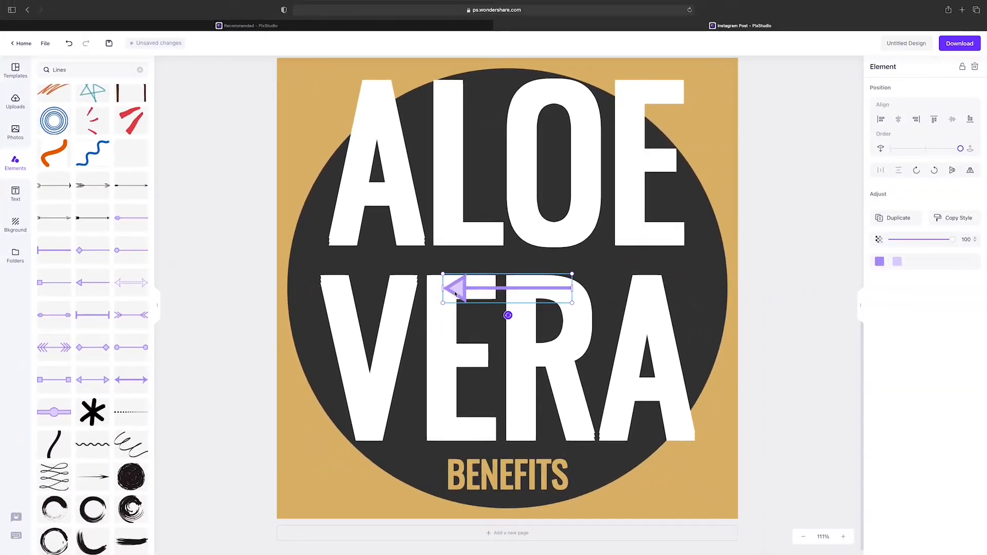
{"action": "left_click_drag", "start_coordinate": [637, 347], "coordinate": [830, 554]}
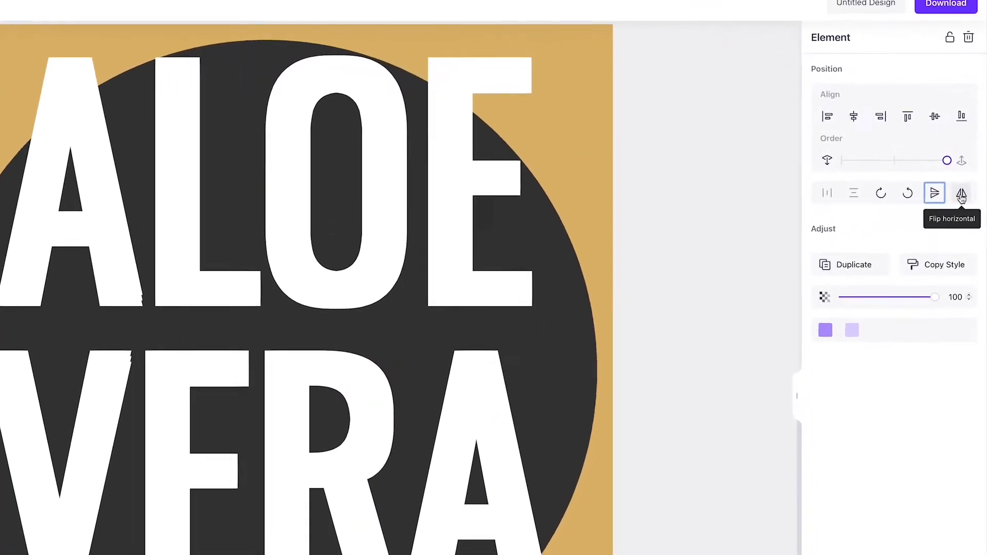
{"action": "left_click", "coordinate": [969, 175]}
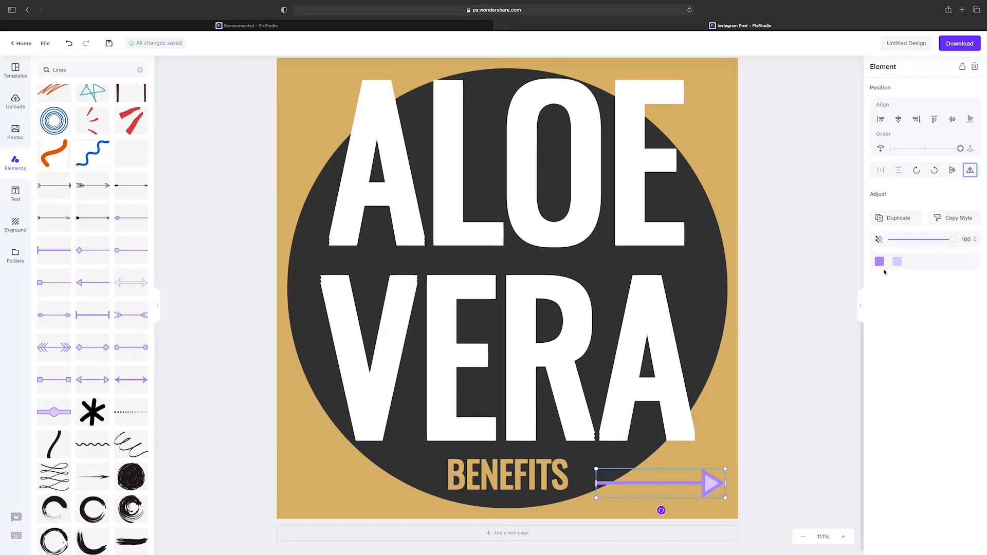
Step: Color both the arrow's line and its head fill white, and shrink it to fit the page's lower-right corner
{"action": "left_click", "coordinate": [880, 263]}
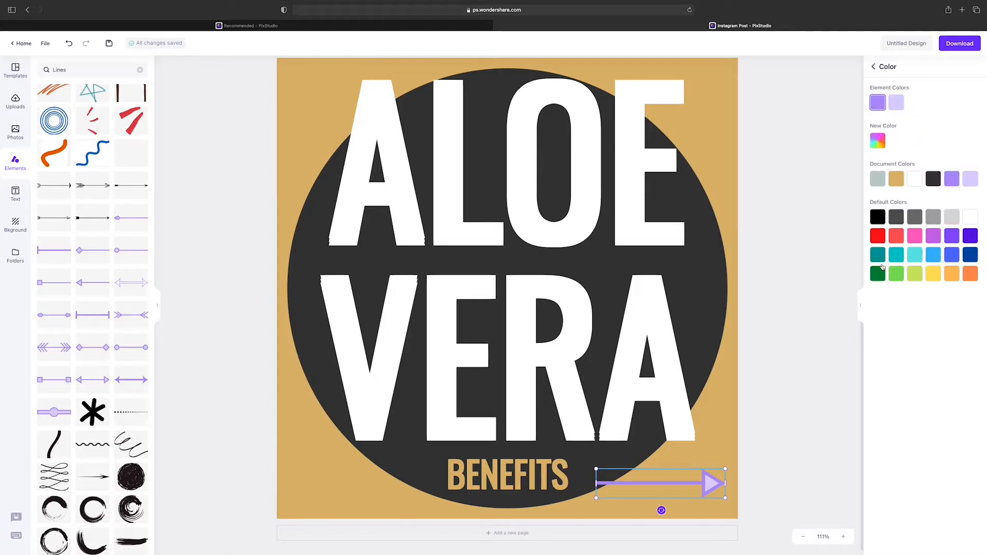
{"action": "left_click", "coordinate": [971, 216]}
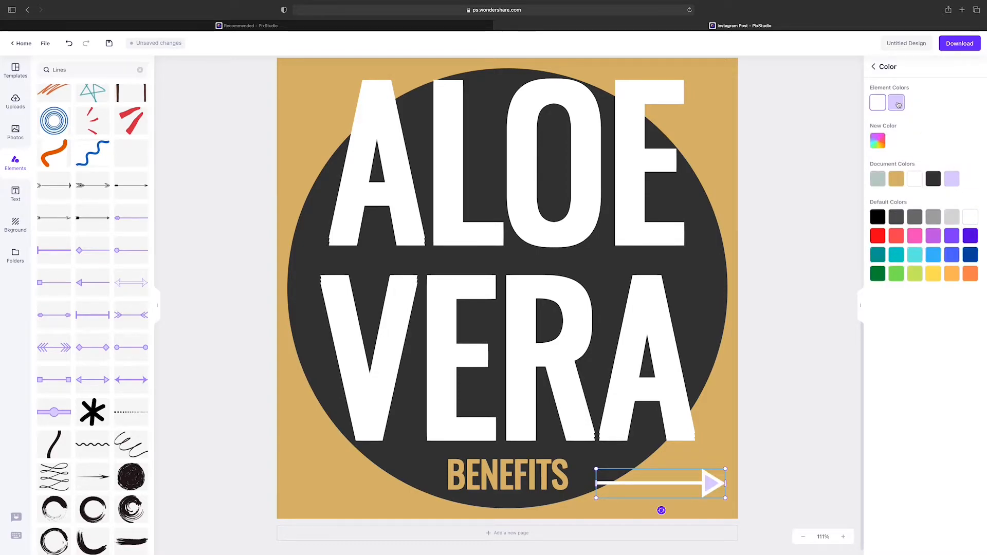
{"action": "left_click", "coordinate": [916, 180]}
{"action": "left_click_drag", "start_coordinate": [725, 469], "coordinate": [661, 484]}
{"action": "left_click_drag", "start_coordinate": [649, 490], "coordinate": [706, 498]}
Step: Add the outlined pill shape from the Shapes elements, fit it around the arrow and color it white
{"action": "scroll", "coordinate": [98, 329], "scroll_direction": "up", "scroll_amount": 10}
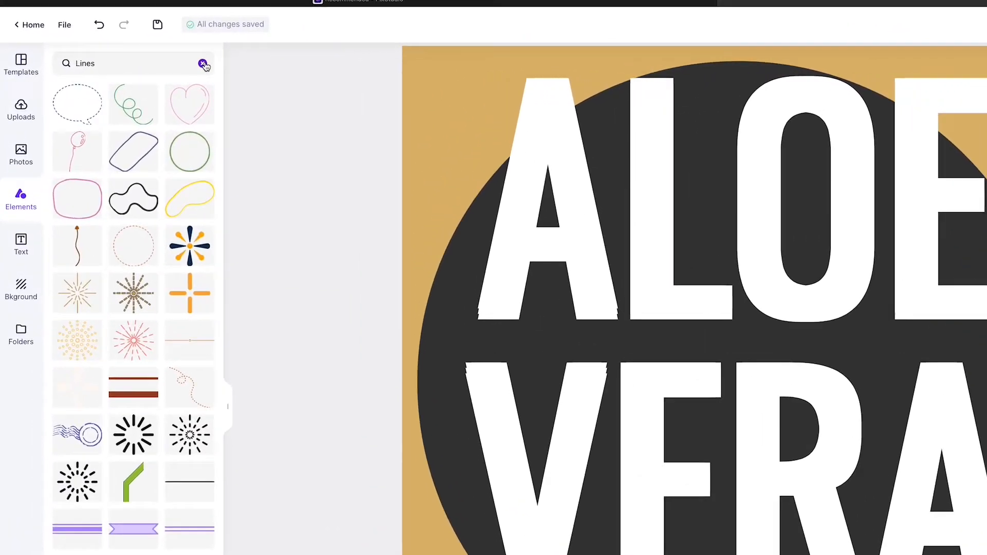
{"action": "left_click", "coordinate": [203, 64]}
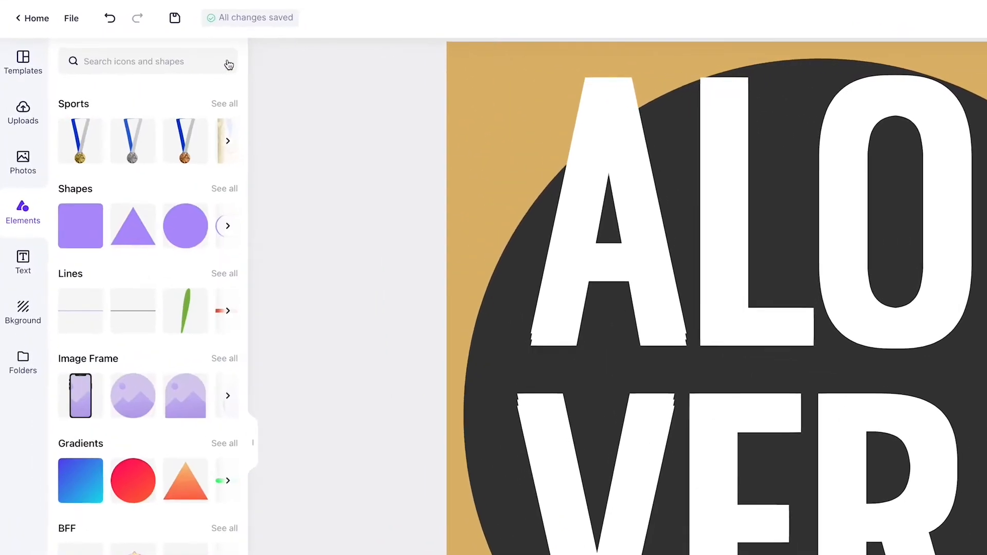
{"action": "left_click", "coordinate": [225, 190]}
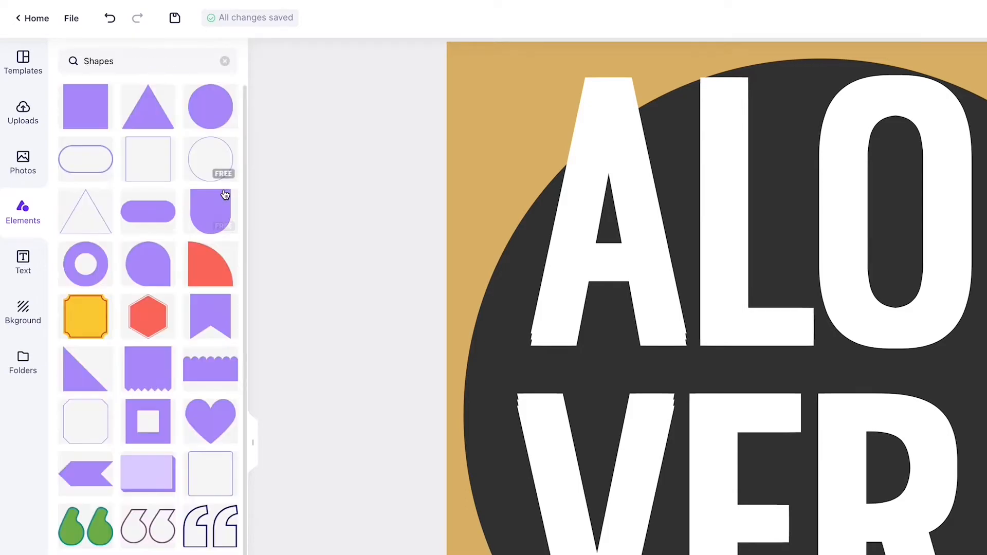
{"action": "left_click", "coordinate": [80, 160]}
{"action": "left_click_drag", "start_coordinate": [900, 404], "coordinate": [986, 513]}
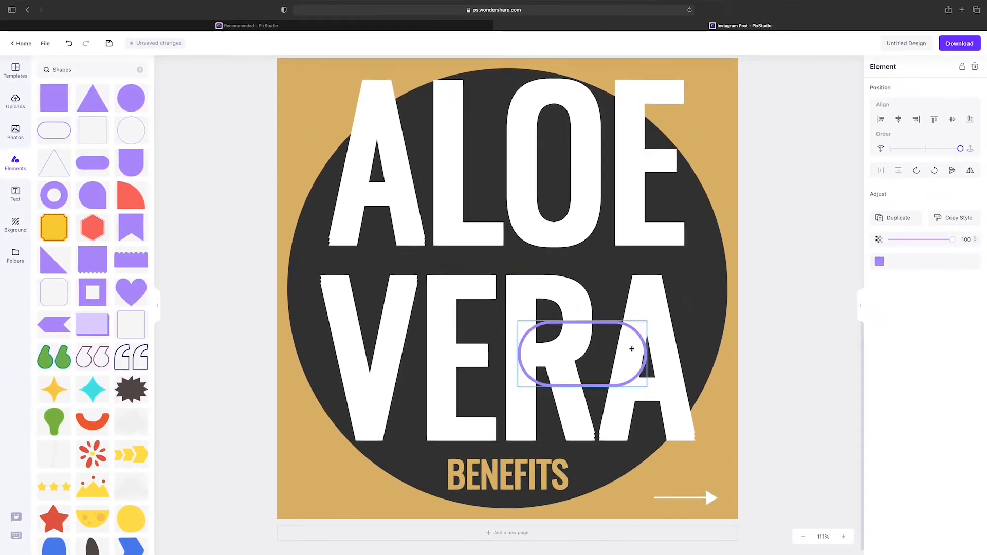
{"action": "left_click_drag", "start_coordinate": [632, 349], "coordinate": [734, 498]}
{"action": "left_click", "coordinate": [879, 262]}
{"action": "left_click", "coordinate": [915, 178]}
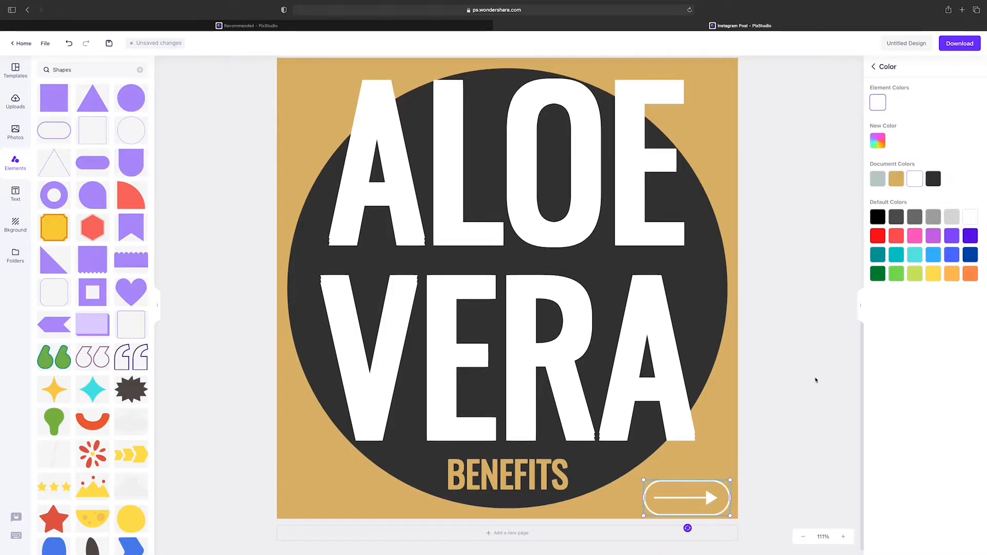
Step: Scale down the pill outline and the arrow inside it, keeping both together in the page's lower-right corner
{"action": "left_click", "coordinate": [711, 501]}
{"action": "left_click", "coordinate": [710, 503]}
{"action": "left_click_drag", "start_coordinate": [730, 517], "coordinate": [710, 507]}
{"action": "left_click", "coordinate": [711, 499]}
{"action": "mouse_move", "coordinate": [717, 491]}
{"action": "left_mouse_down"}
{"action": "mouse_move", "coordinate": [705, 495]}
{"action": "mouse_move", "coordinate": [704, 480]}
{"action": "mouse_move", "coordinate": [704, 501]}
{"action": "left_mouse_up"}
{"action": "left_click", "coordinate": [778, 468]}
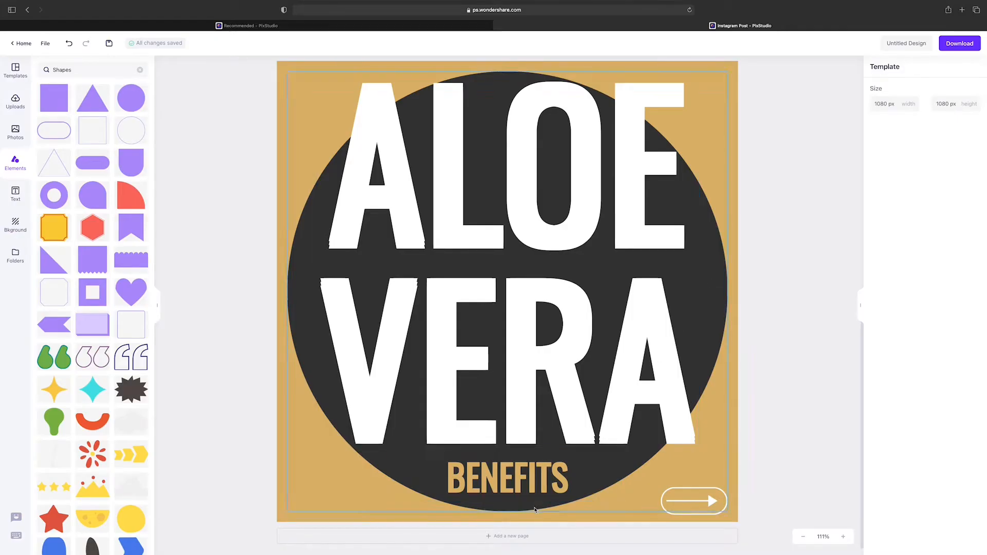
Step: Add a new page after the "ALOE VERA" page and change its background to white
{"action": "left_click", "coordinate": [537, 537]}
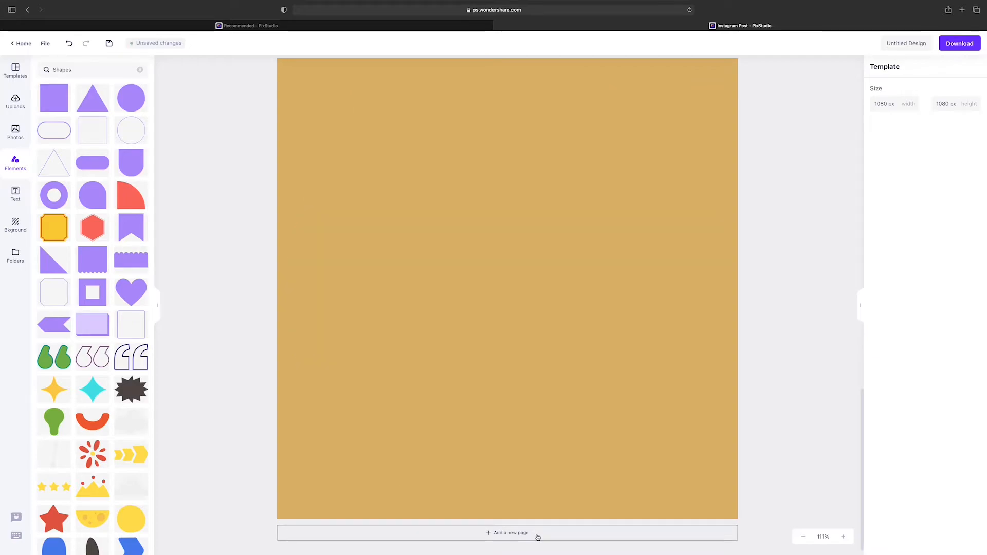
{"action": "left_click", "coordinate": [524, 287]}
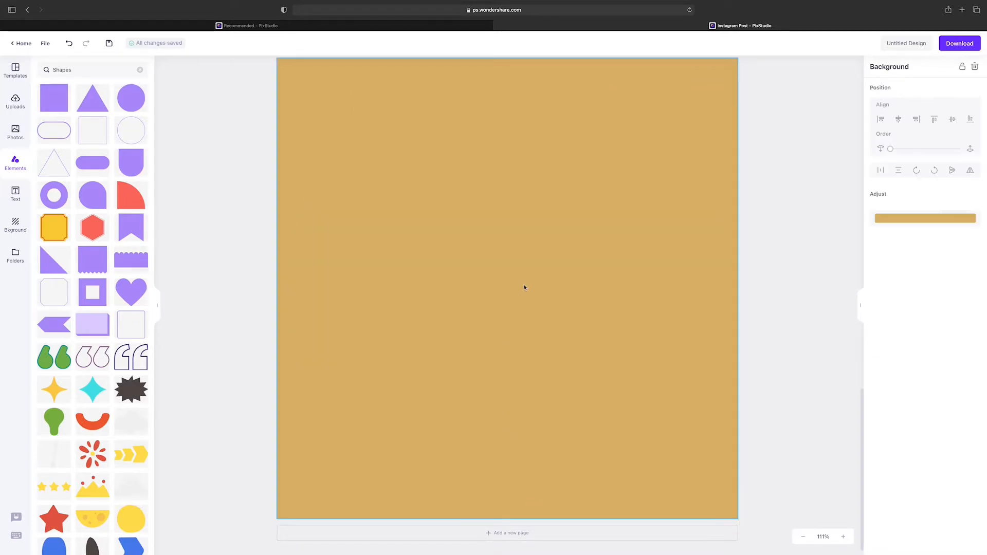
{"action": "left_click", "coordinate": [877, 219]}
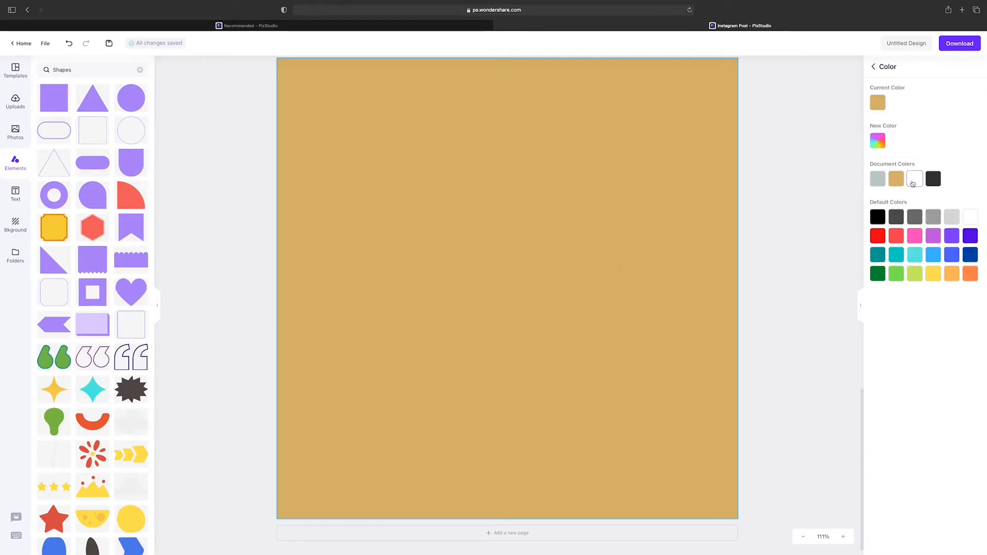
{"action": "left_click", "coordinate": [914, 180]}
{"action": "left_click", "coordinate": [785, 215]}
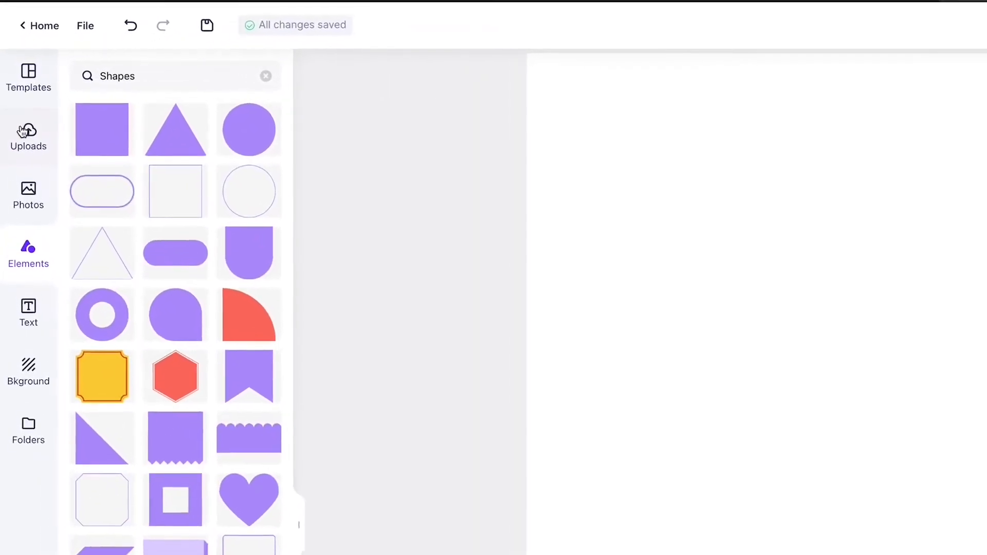
Step: Upload the photo of a hand holding a cream jar and add it to the white page
{"action": "left_click", "coordinate": [23, 132]}
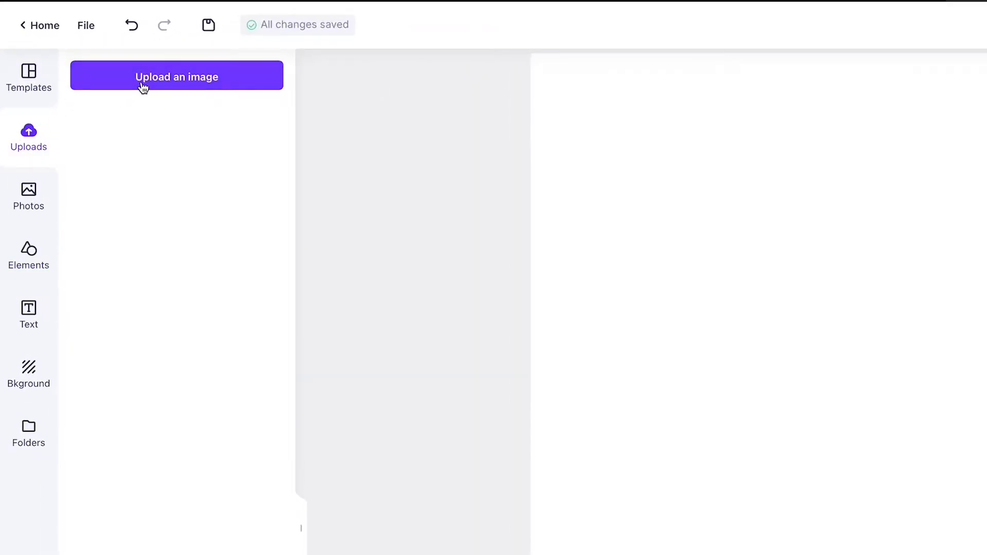
{"action": "left_click", "coordinate": [143, 87]}
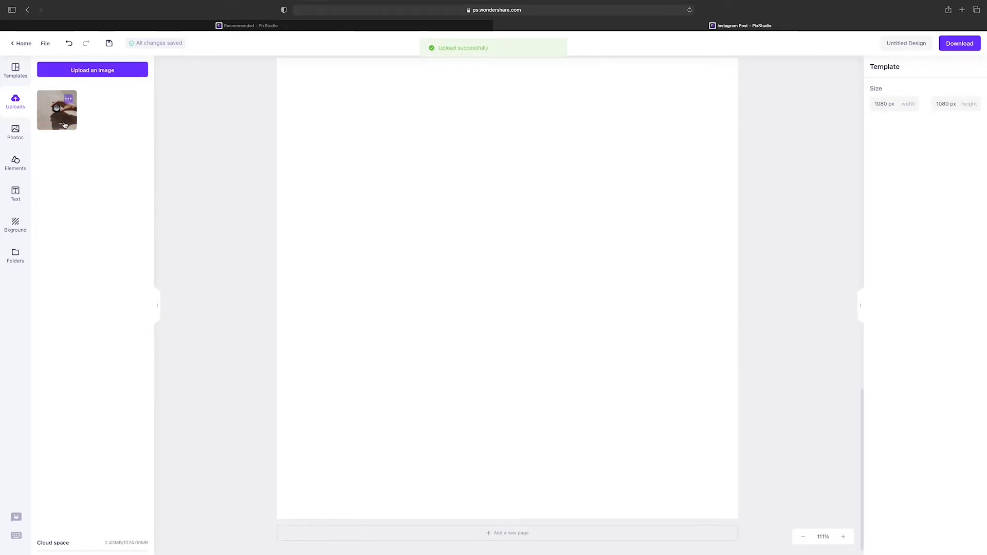
{"action": "left_click", "coordinate": [65, 125]}
Step: Enlarge the cream jar photo to nearly fill the page and center it horizontally and vertically, leaving a thin white border
{"action": "left_click_drag", "start_coordinate": [498, 235], "coordinate": [440, 180]}
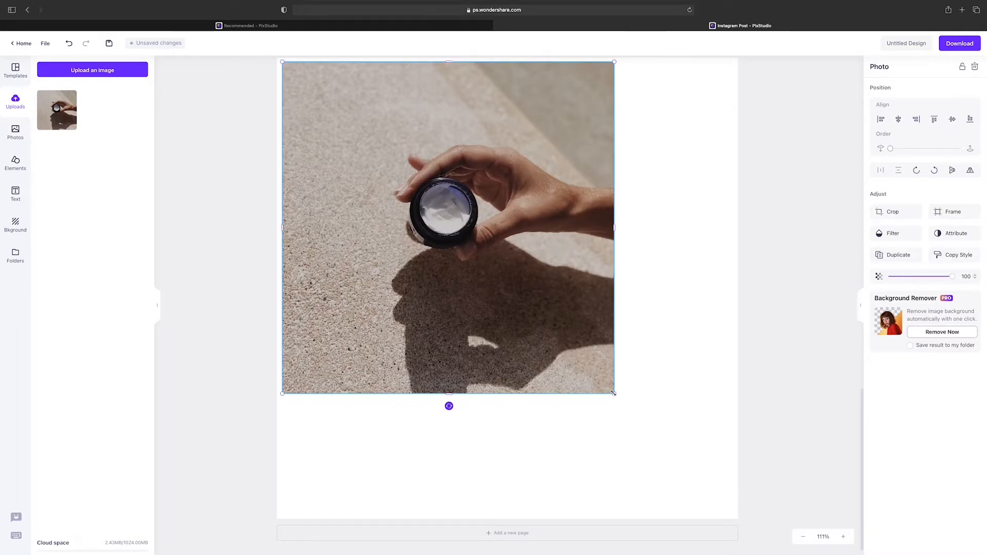
{"action": "left_click_drag", "start_coordinate": [613, 394], "coordinate": [734, 505]}
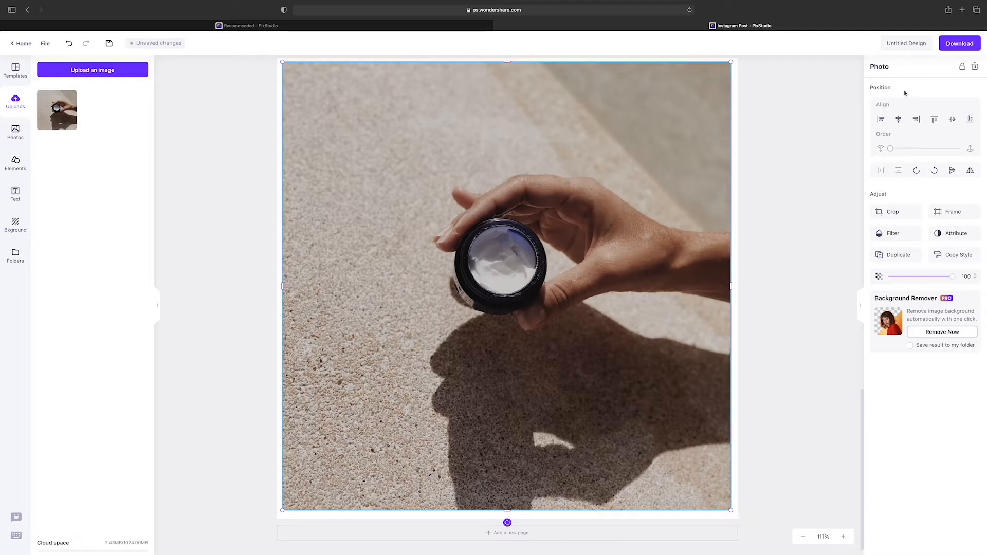
{"action": "left_click", "coordinate": [899, 120]}
{"action": "left_click", "coordinate": [953, 120]}
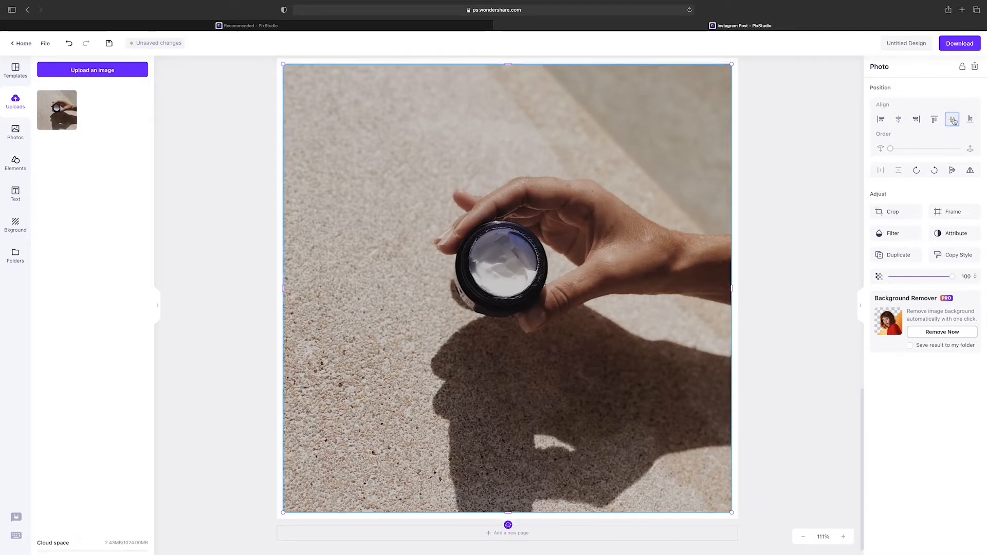
{"action": "left_click", "coordinate": [811, 152]}
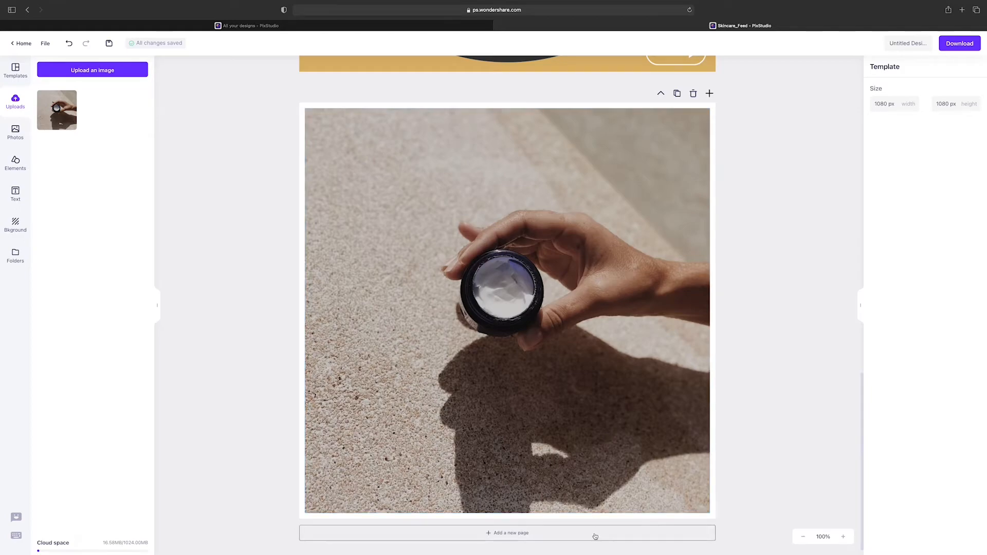
Step: Add a new page after the cream jar page and apply the daisy "REMINDER" template to it
{"action": "left_click", "coordinate": [594, 534]}
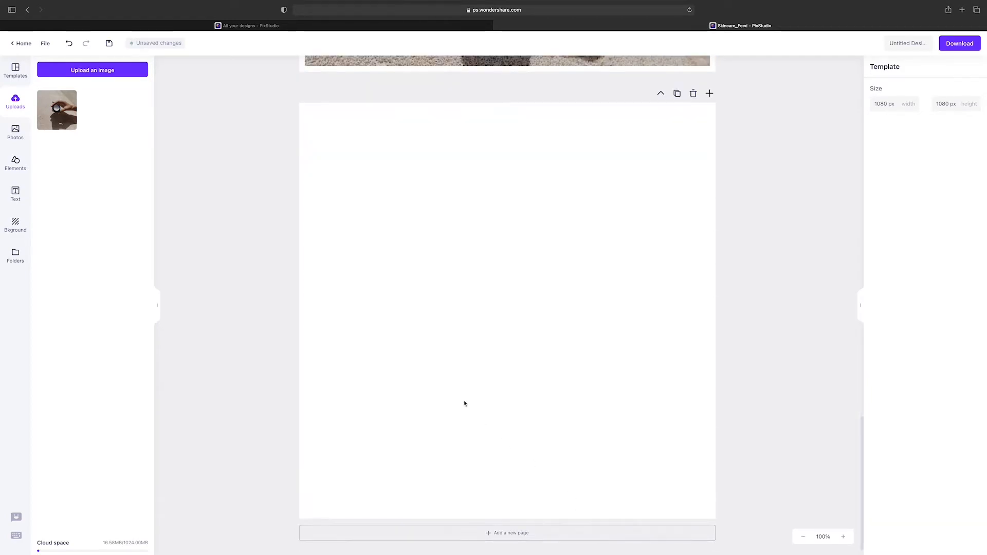
{"action": "left_click", "coordinate": [22, 77]}
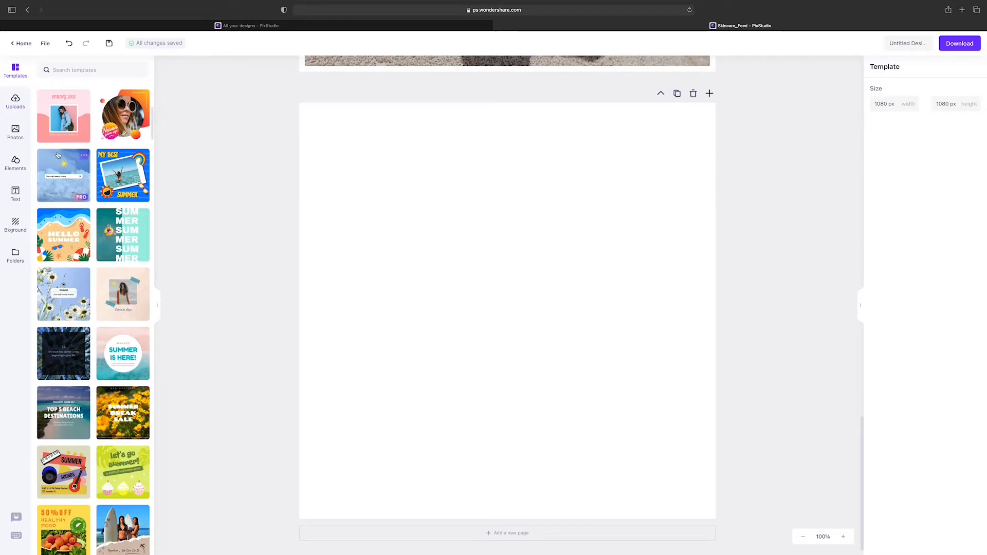
{"action": "scroll", "coordinate": [58, 154], "scroll_direction": "down", "scroll_amount": 3}
{"action": "scroll", "coordinate": [58, 155], "scroll_direction": "down", "scroll_amount": 5}
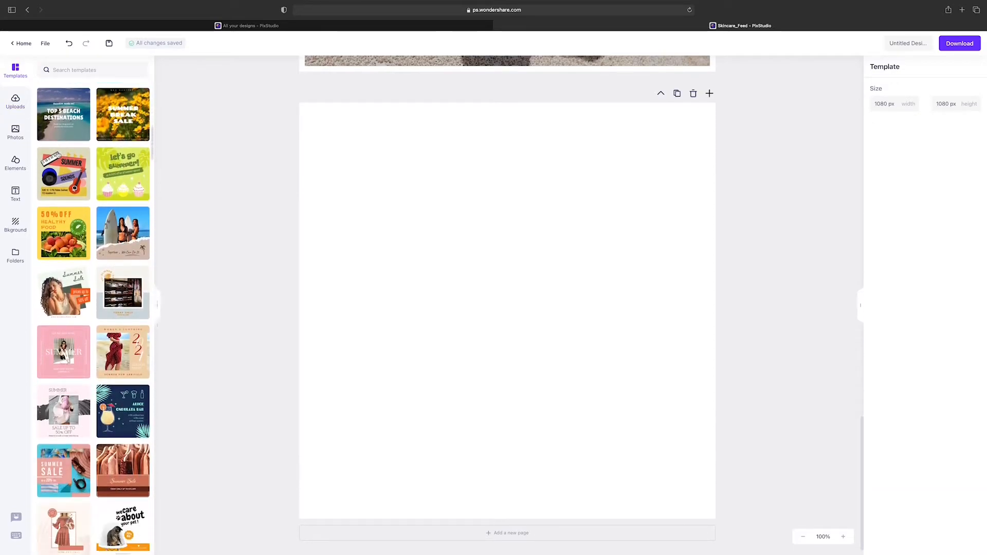
{"action": "scroll", "coordinate": [58, 155], "scroll_direction": "up", "scroll_amount": 4}
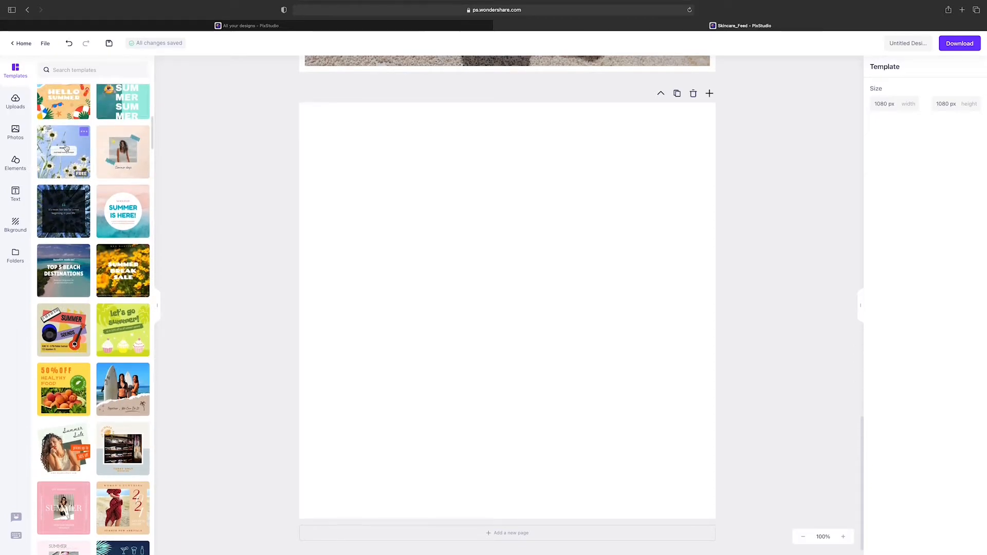
{"action": "left_click", "coordinate": [66, 148]}
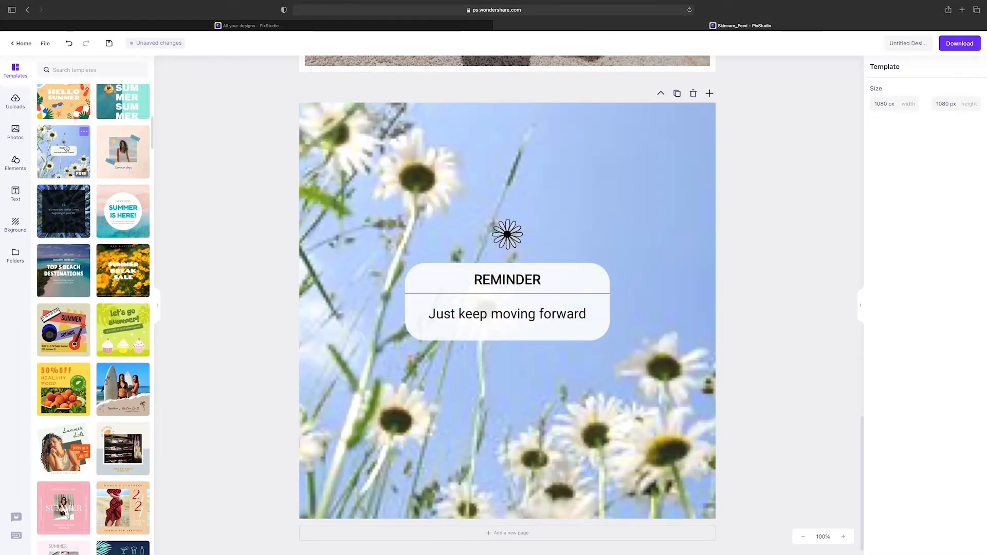
Step: Delete the flower icon and the daisy background photo from the reminder page
{"action": "left_click", "coordinate": [503, 237]}
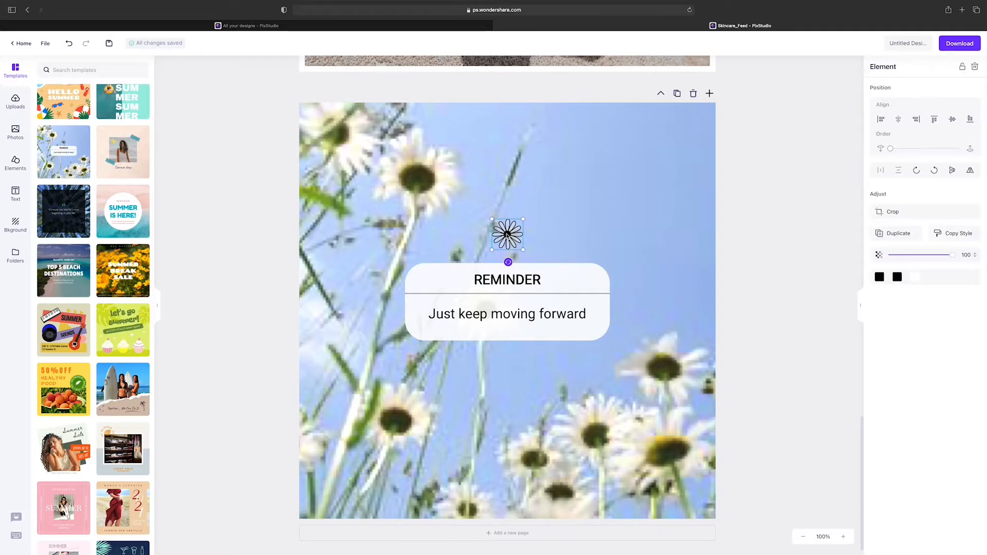
{"action": "right_click", "coordinate": [507, 234]}
{"action": "left_click", "coordinate": [528, 268]}
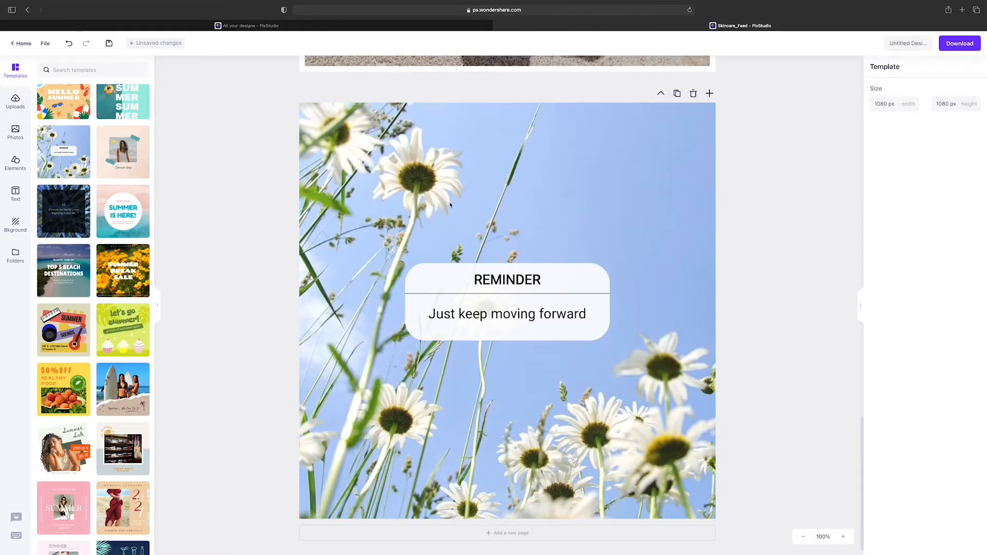
{"action": "right_click", "coordinate": [410, 187]}
{"action": "left_click", "coordinate": [434, 224]}
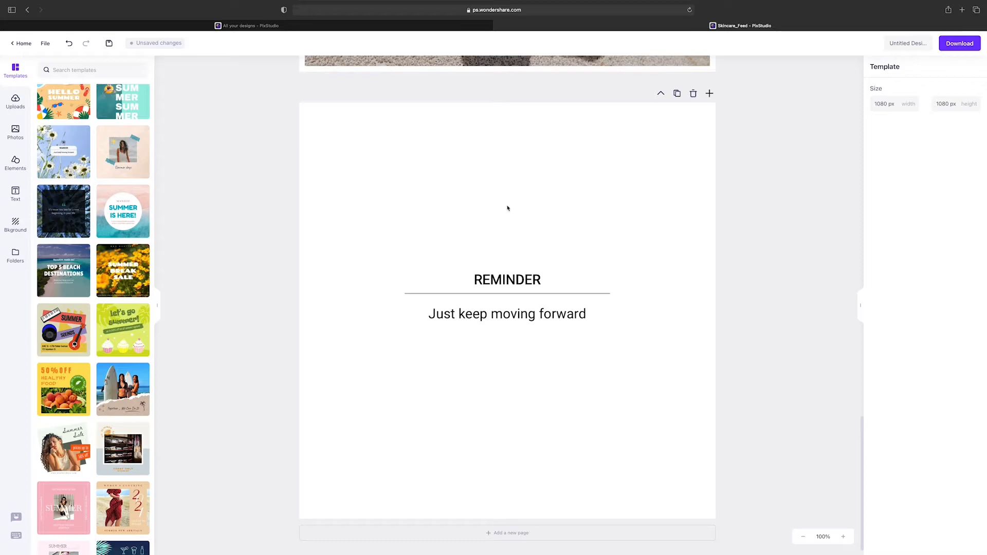
Step: Change the reminder page's background to the dark charcoal document color
{"action": "left_click", "coordinate": [526, 208]}
{"action": "left_click", "coordinate": [878, 229]}
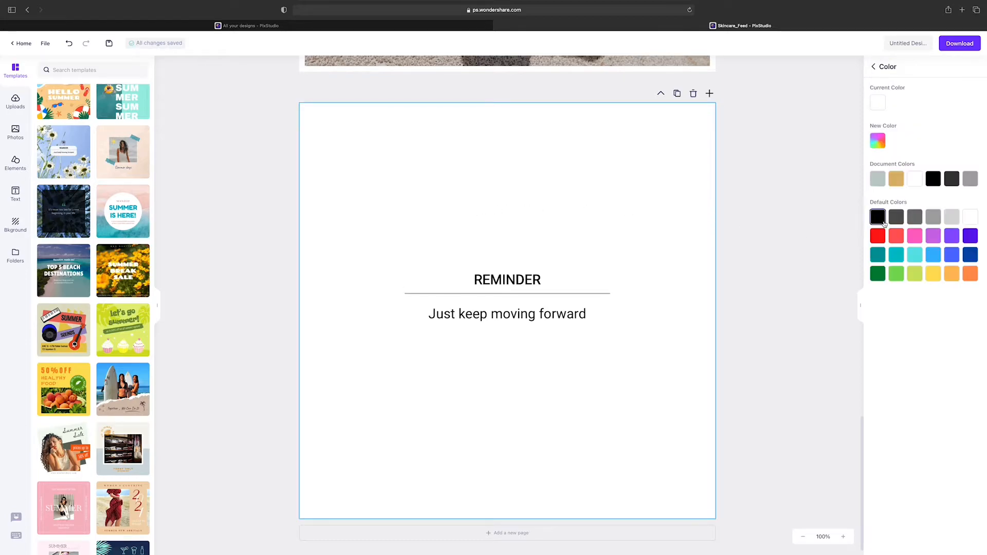
{"action": "left_click", "coordinate": [951, 180]}
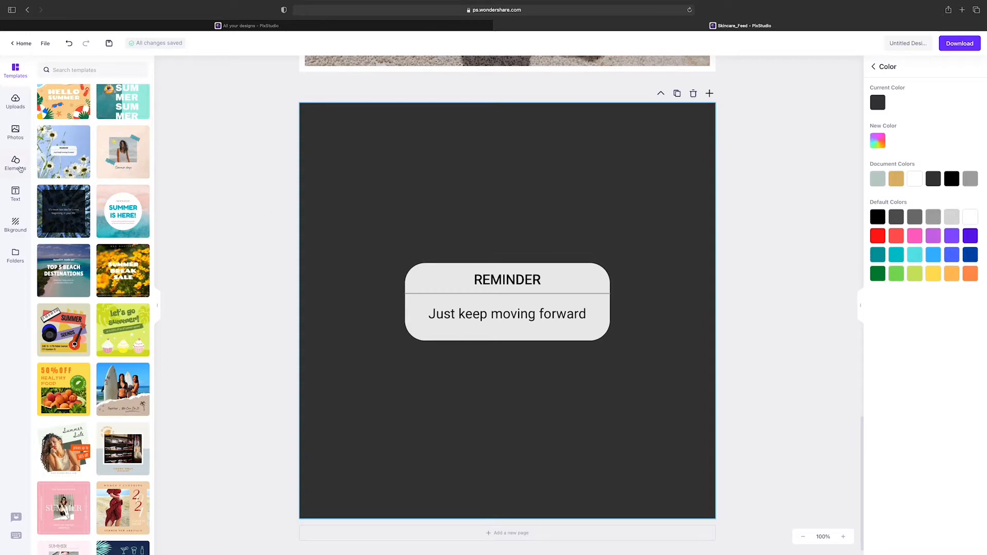
Step: Find the Decoration elements and add the thin light-blue grid pattern to the reminder page
{"action": "left_click", "coordinate": [16, 163]}
{"action": "scroll", "coordinate": [56, 195], "scroll_direction": "down", "scroll_amount": 8}
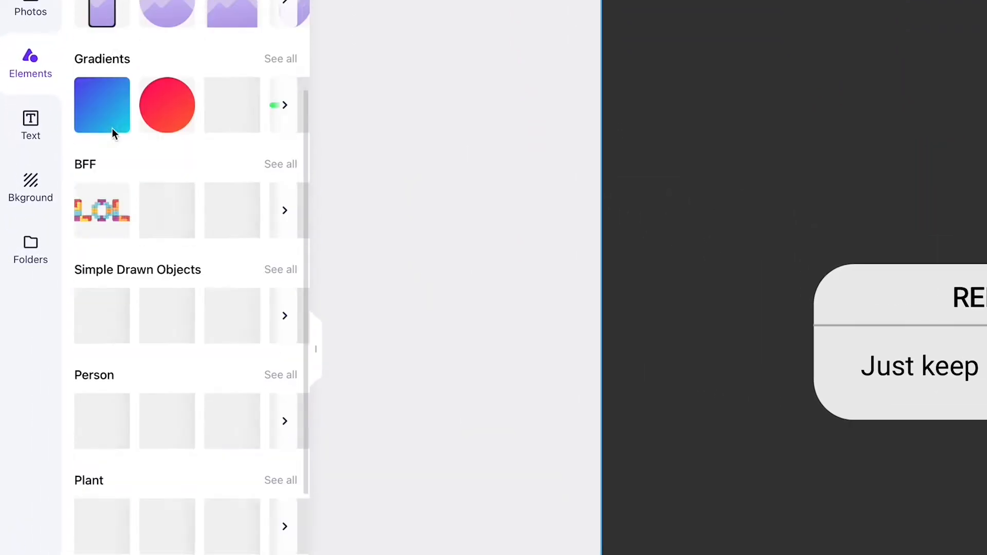
{"action": "scroll", "coordinate": [113, 133], "scroll_direction": "down", "scroll_amount": 10}
{"action": "left_click", "coordinate": [280, 142]}
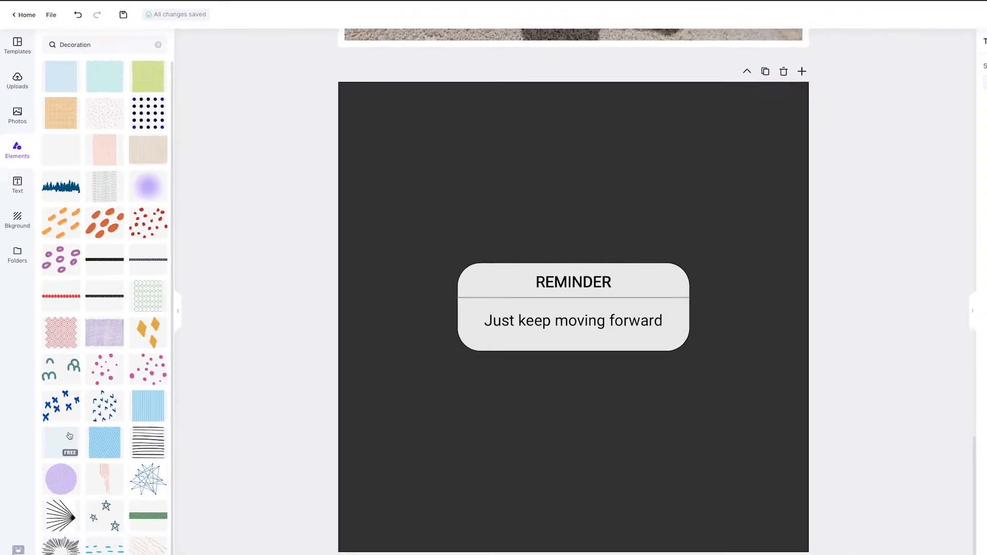
{"action": "left_click", "coordinate": [61, 415]}
Step: Enlarge the grid pattern from its corners until it covers the whole reminder page
{"action": "left_click", "coordinate": [803, 537]}
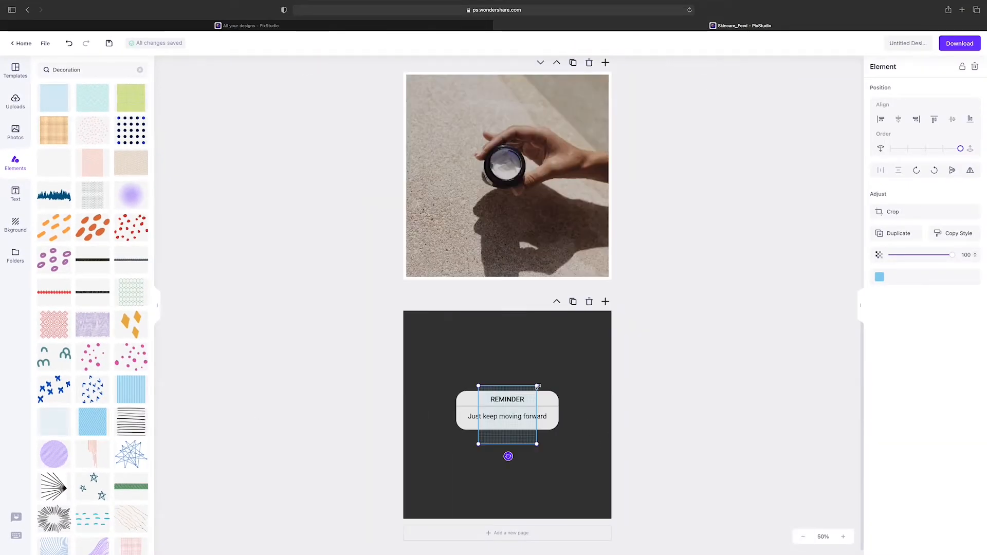
{"action": "left_click_drag", "start_coordinate": [537, 386], "coordinate": [792, 278]}
{"action": "left_click_drag", "start_coordinate": [478, 445], "coordinate": [242, 531]}
{"action": "left_click_drag", "start_coordinate": [719, 205], "coordinate": [864, 154]}
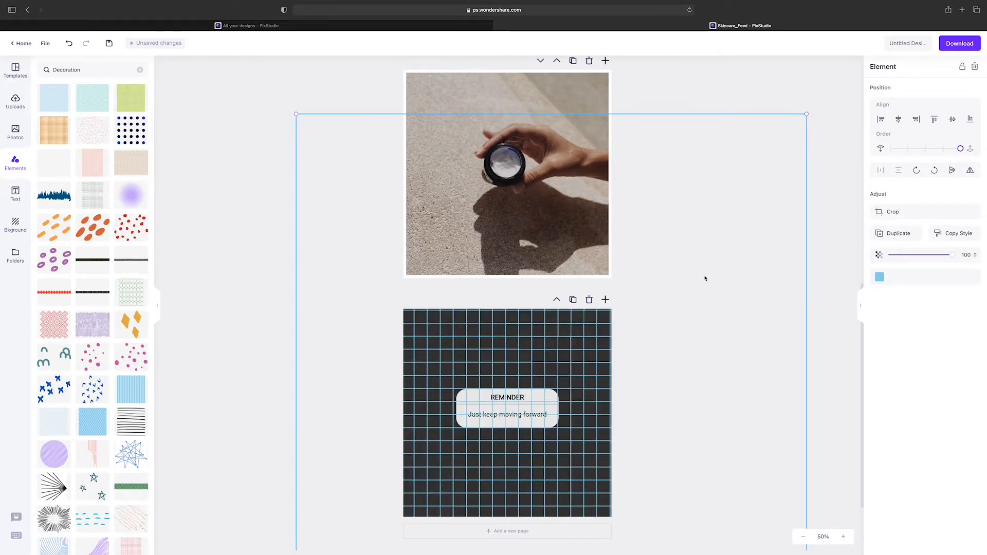
Step: Enlarge the grid further so its squares are much bigger, and center it horizontally and vertically on the page
{"action": "left_click", "coordinate": [802, 538]}
{"action": "left_click_drag", "start_coordinate": [567, 354], "coordinate": [733, 274]}
{"action": "left_click", "coordinate": [898, 120]}
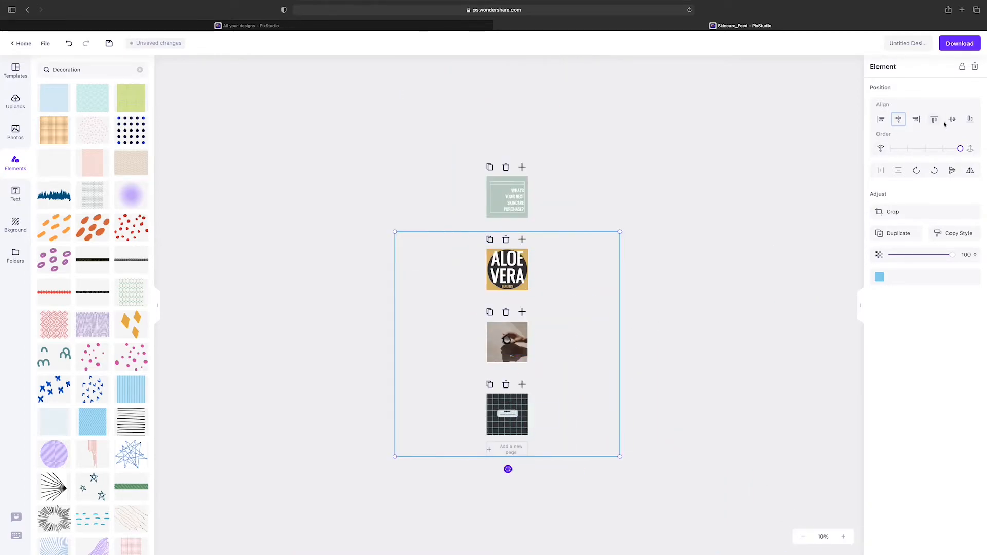
{"action": "left_click", "coordinate": [952, 119]}
{"action": "left_click_drag", "start_coordinate": [620, 301], "coordinate": [606, 316]}
{"action": "left_click", "coordinate": [898, 120]}
{"action": "left_click", "coordinate": [952, 119]}
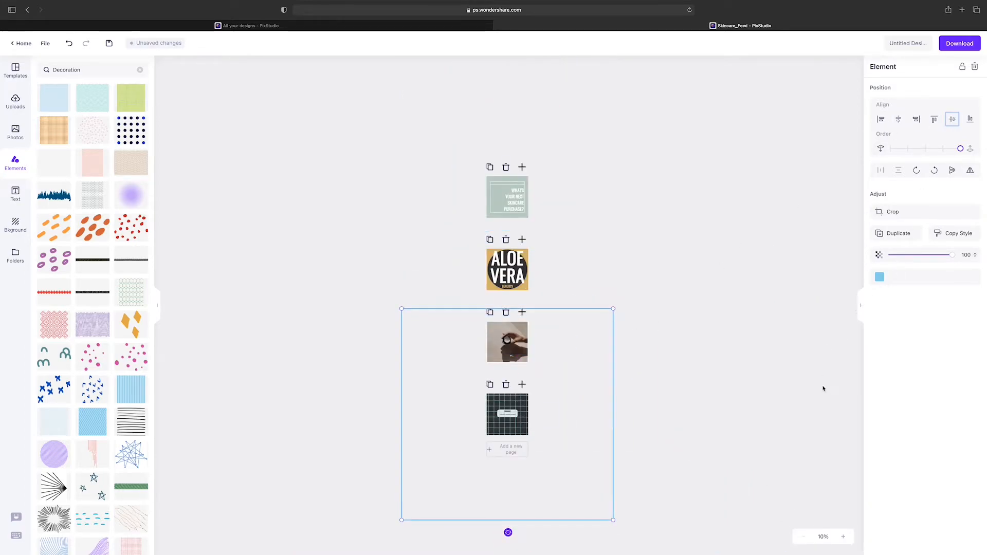
Step: Change the grid pattern's color to #F6D6A3
{"action": "left_click", "coordinate": [843, 536]}
{"action": "left_click", "coordinate": [844, 536]}
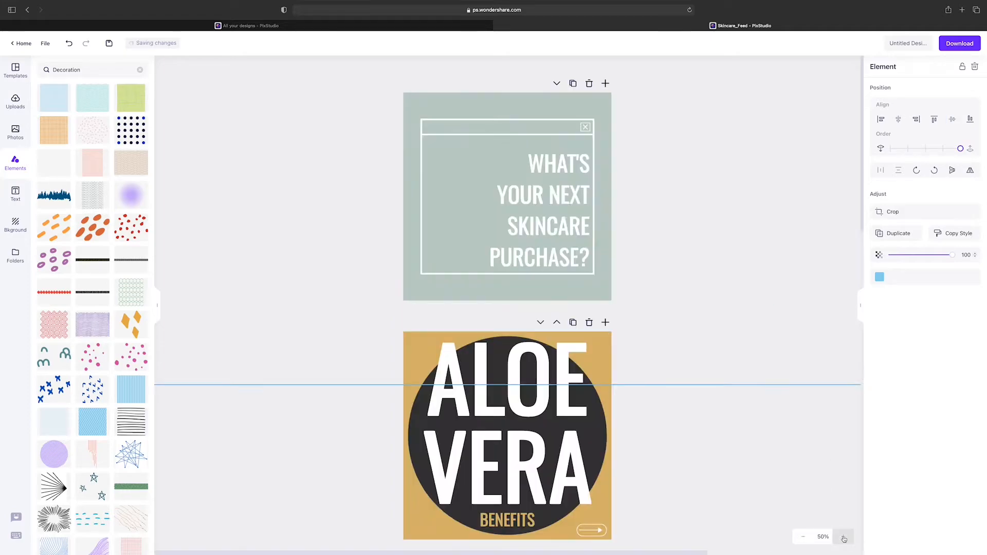
{"action": "left_click", "coordinate": [843, 539]}
{"action": "left_click", "coordinate": [844, 538]}
{"action": "scroll", "coordinate": [727, 338], "scroll_direction": "down", "scroll_amount": 20}
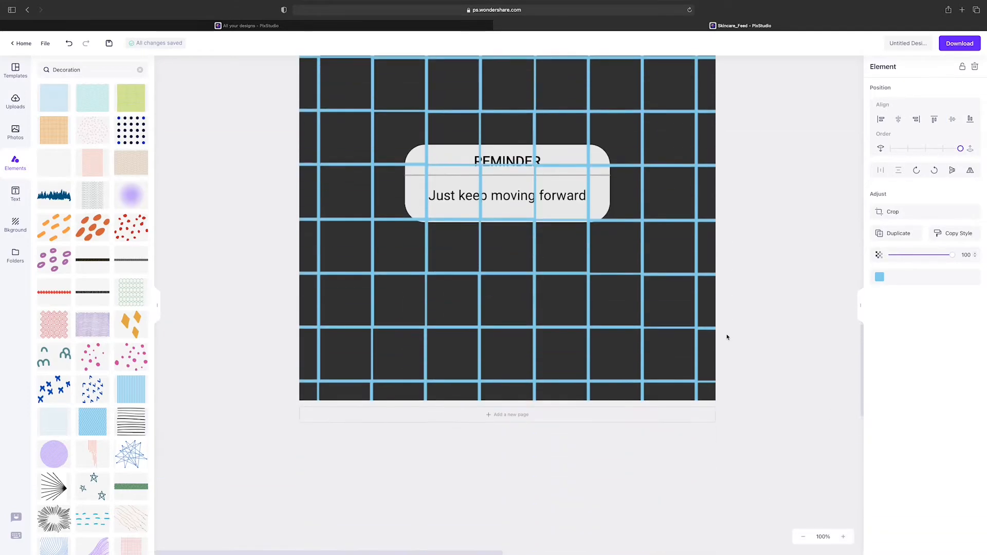
{"action": "scroll", "coordinate": [727, 337], "scroll_direction": "up", "scroll_amount": 3}
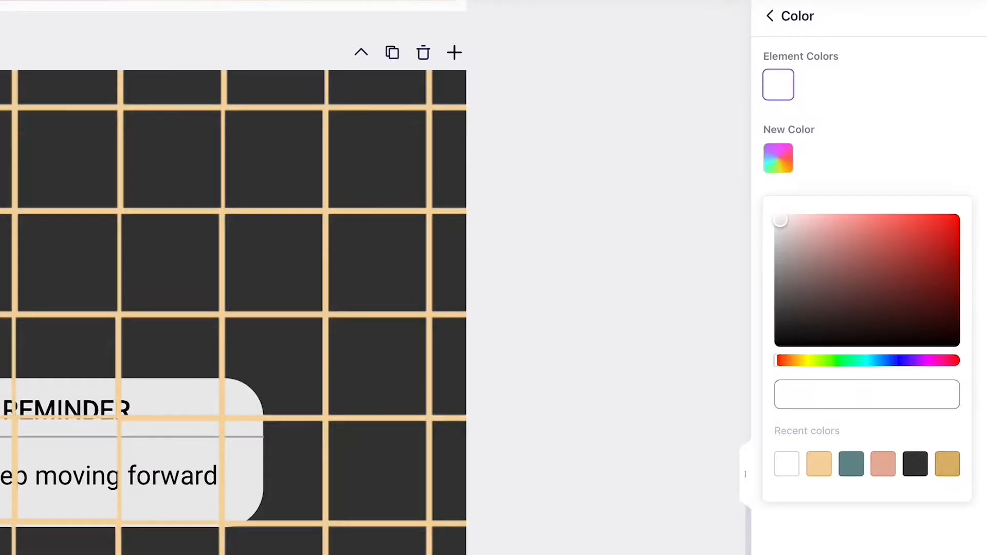
{"action": "type", "text": "F6D6A3"}
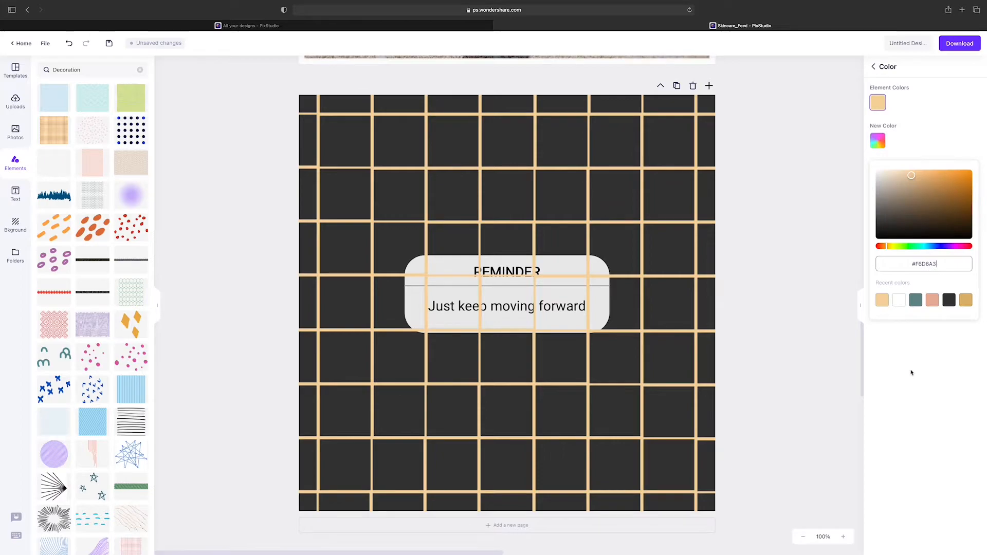
{"action": "left_click", "coordinate": [911, 373]}
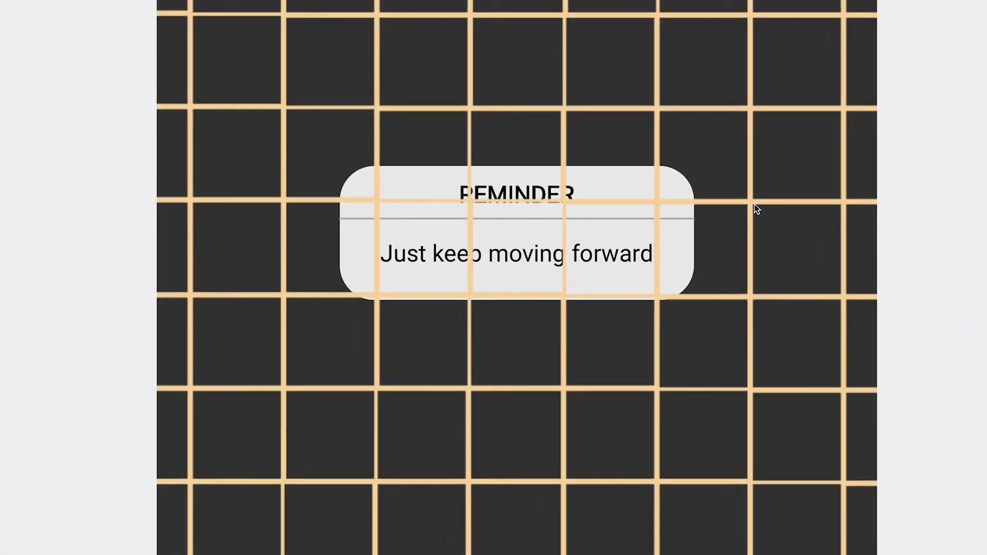
Step: Send the grid pattern to the back and set the white reminder box's opacity to 100
{"action": "right_click", "coordinate": [754, 204]}
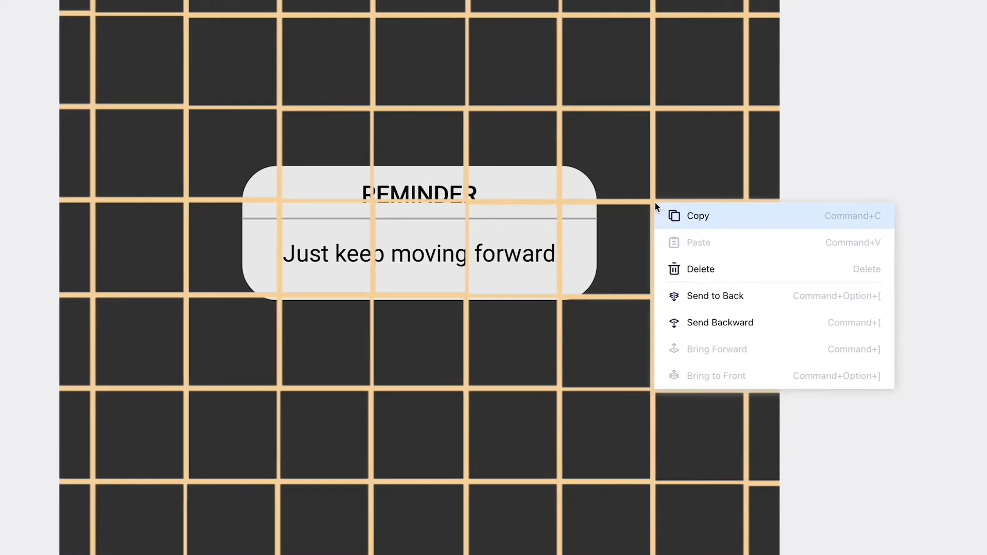
{"action": "left_click", "coordinate": [693, 300]}
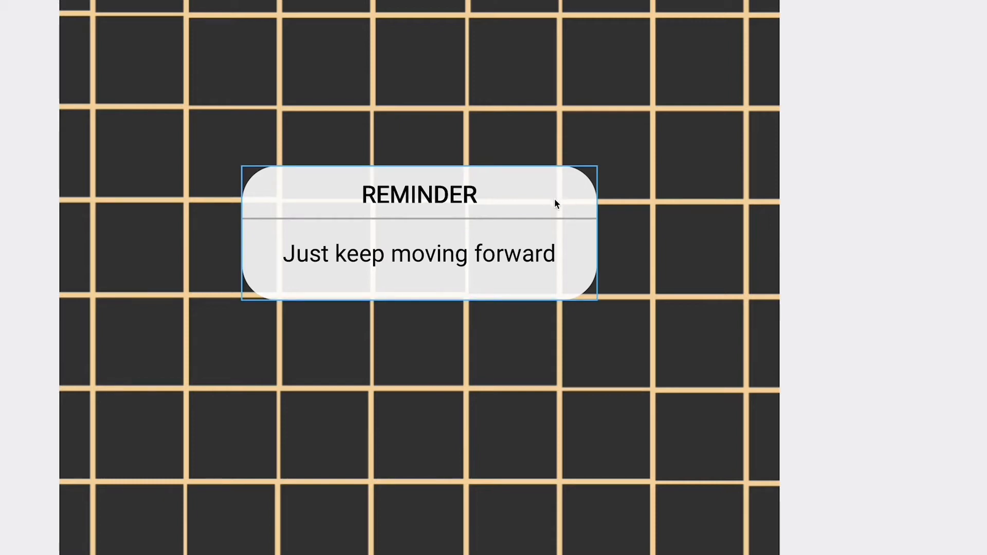
{"action": "left_click", "coordinate": [569, 196]}
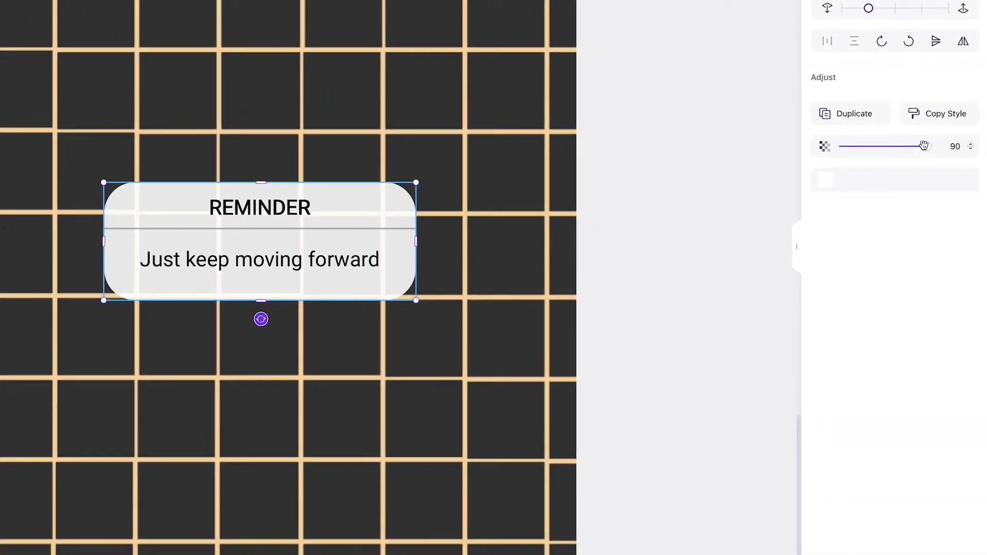
{"action": "left_click_drag", "start_coordinate": [924, 147], "coordinate": [953, 147]}
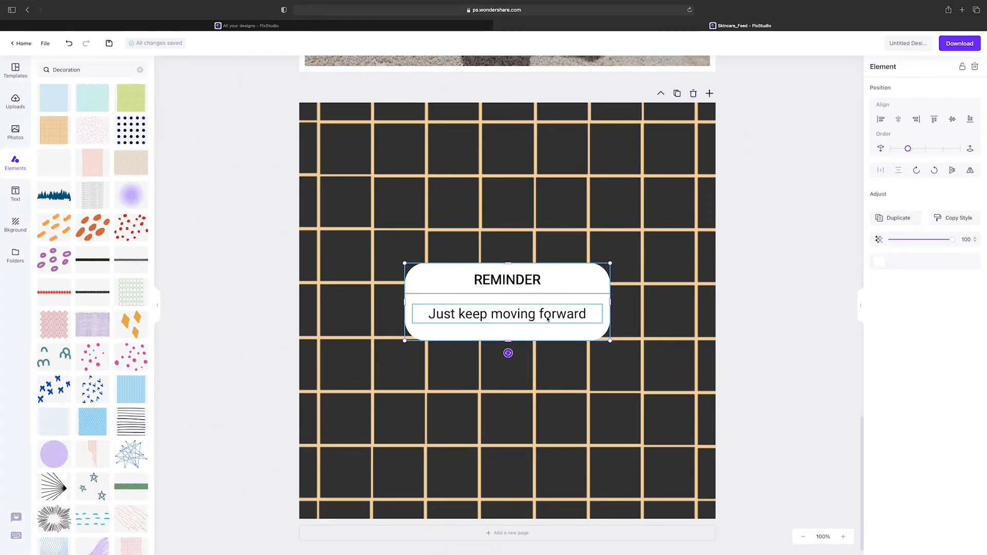
Step: Replace "Just keep moving forward" with "Don't forget to put on sunscreen today!"
{"action": "left_click", "coordinate": [548, 318]}
{"action": "double_click", "coordinate": [548, 319]}
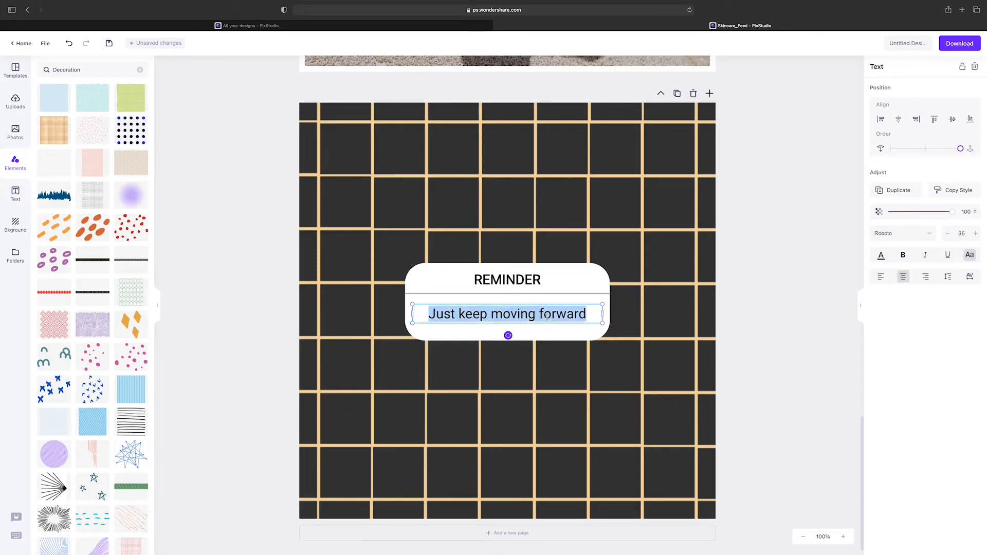
{"action": "type", "text": "Don't forget to put on sunscreen to"}
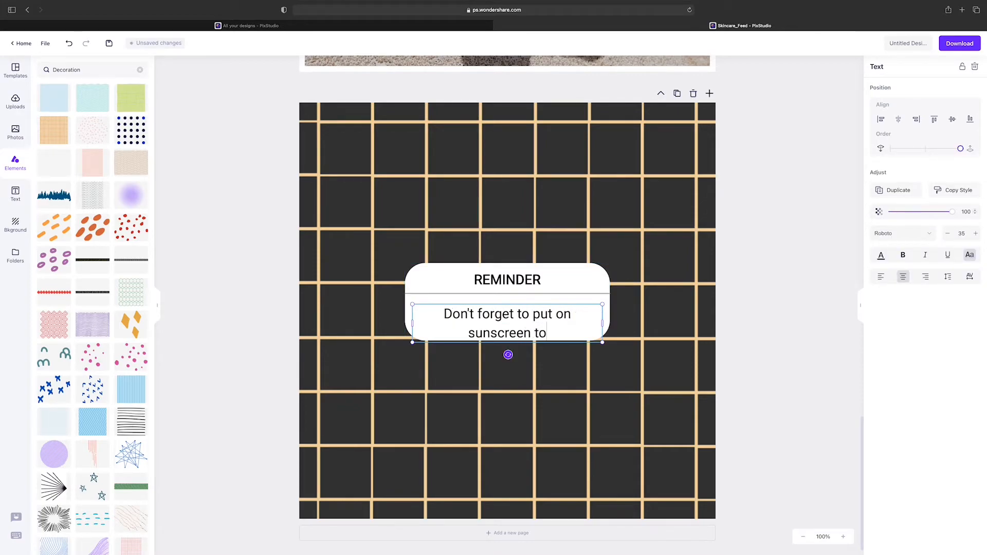
{"action": "type", "text": "day!"}
Step: Set the sunscreen text's font to Oswald and move it slightly up inside the reminder box
{"action": "key", "text": "super+a"}
{"action": "left_click", "coordinate": [929, 234]}
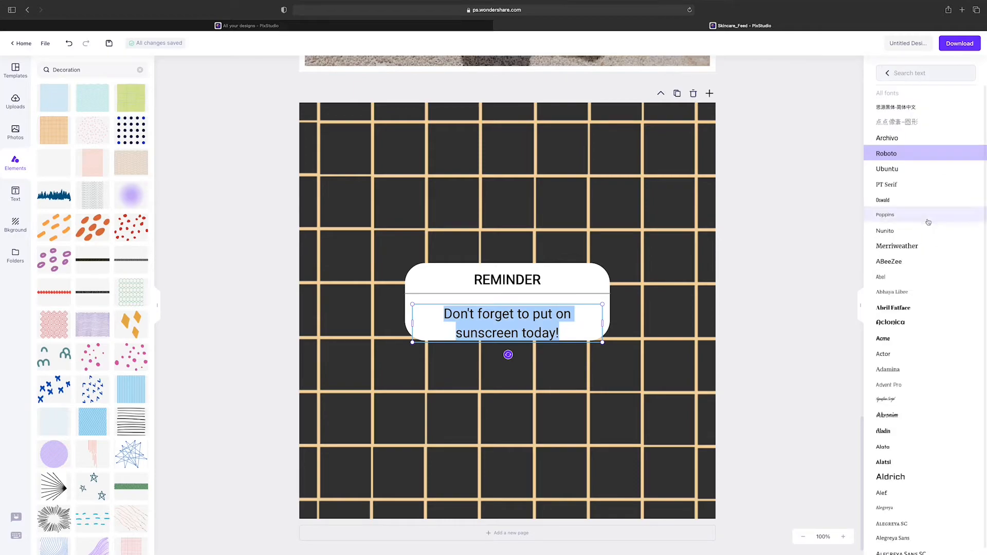
{"action": "left_click", "coordinate": [926, 200]}
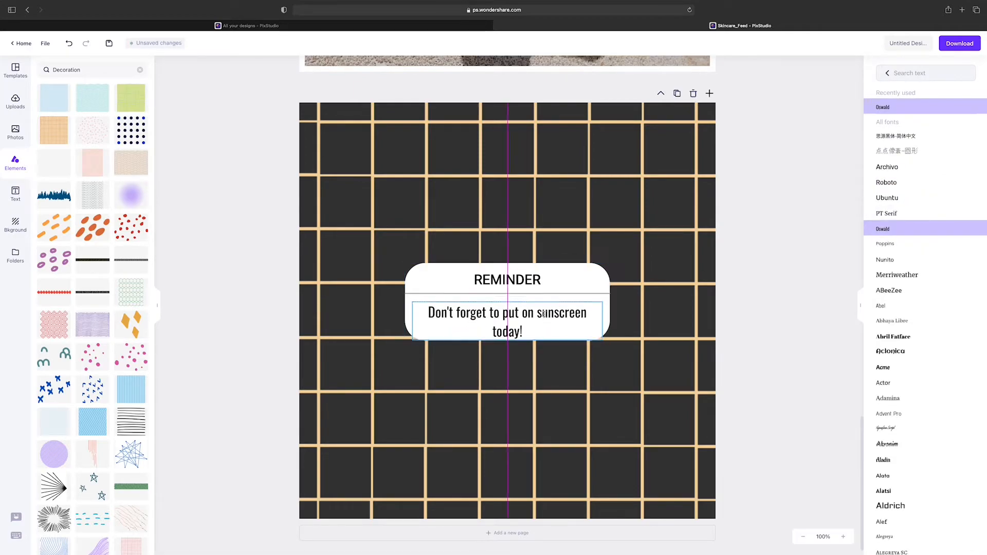
{"action": "left_click", "coordinate": [888, 80]}
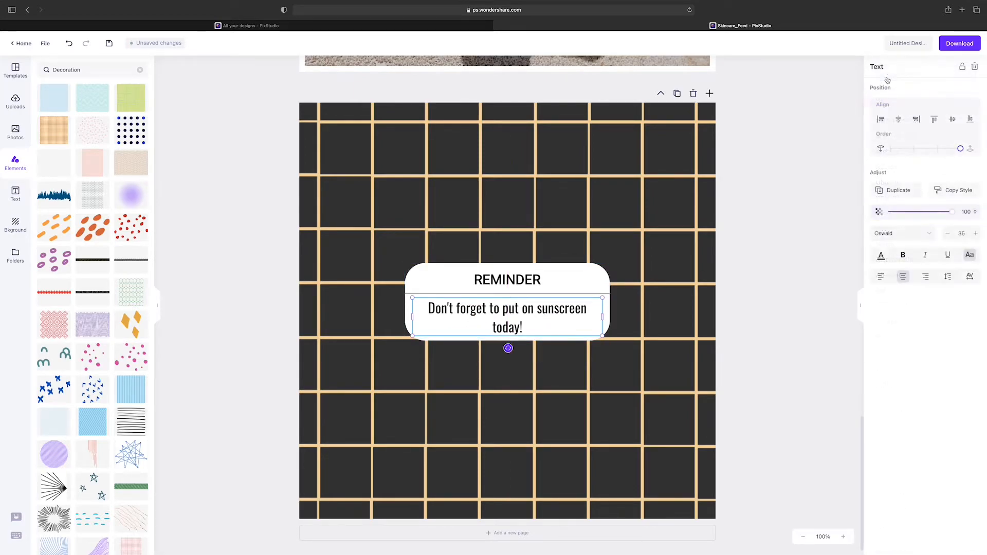
Step: Color the sunscreen text with the gold document color
{"action": "left_click", "coordinate": [881, 255]}
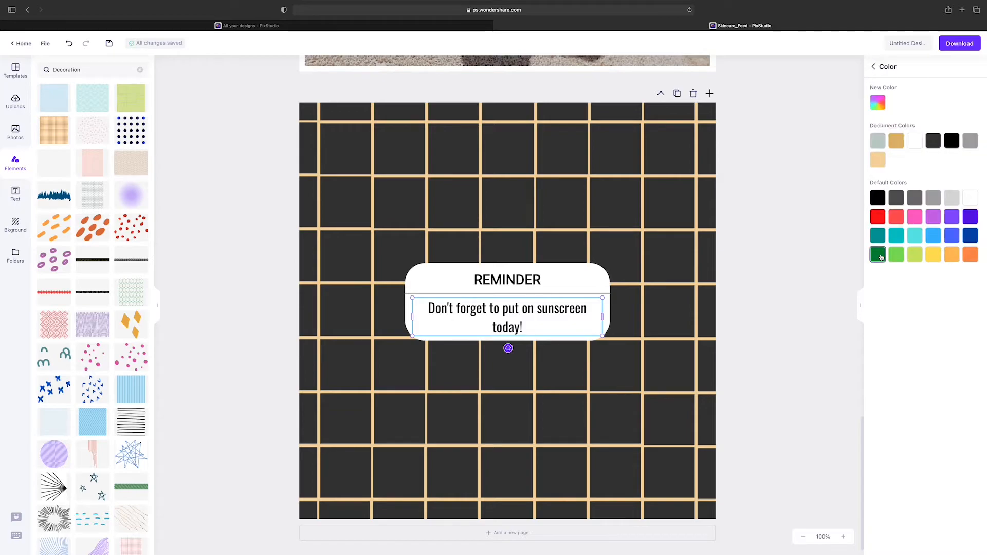
{"action": "left_click", "coordinate": [896, 142]}
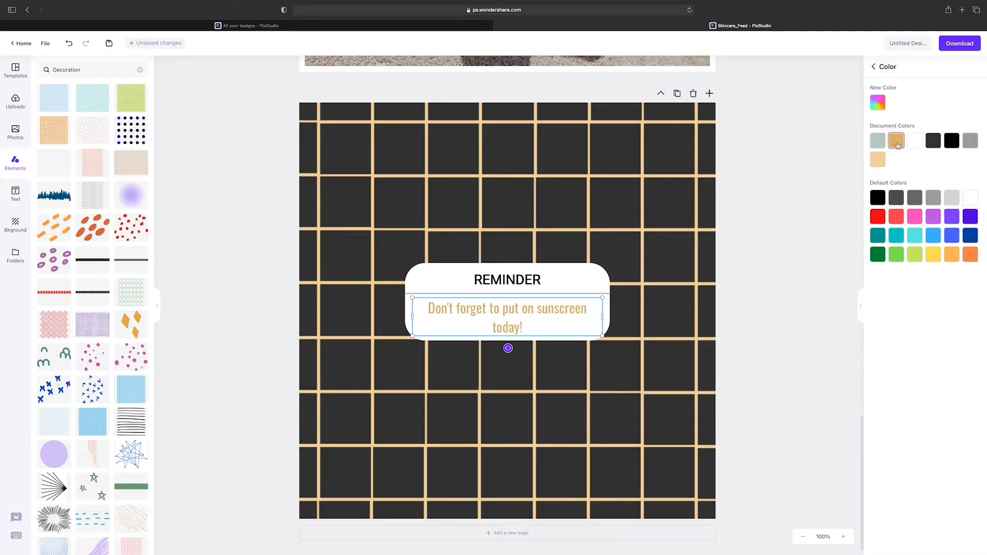
{"action": "left_click", "coordinate": [784, 239]}
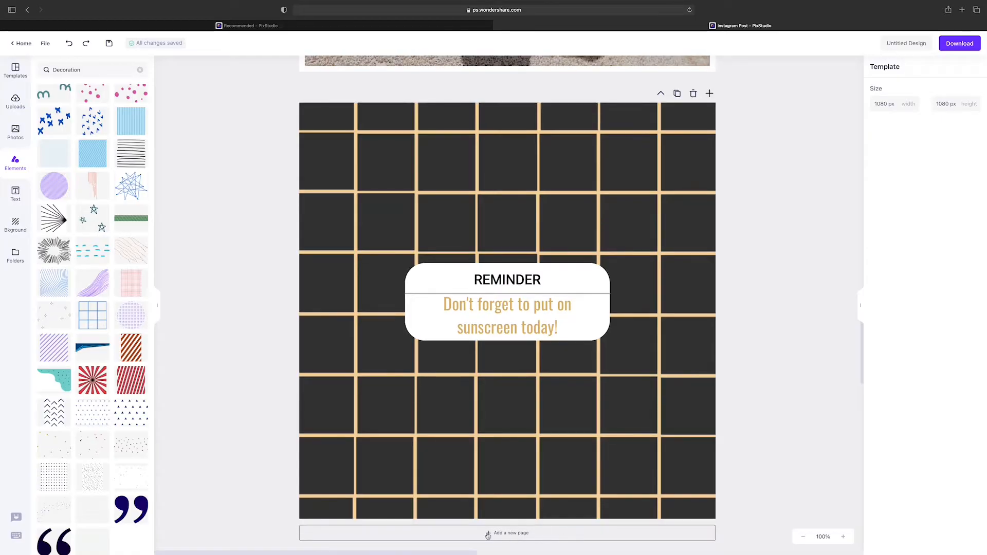
Step: Add a new page below the sunscreen reminder and set its background color to F2AE99
{"action": "left_click", "coordinate": [488, 533]}
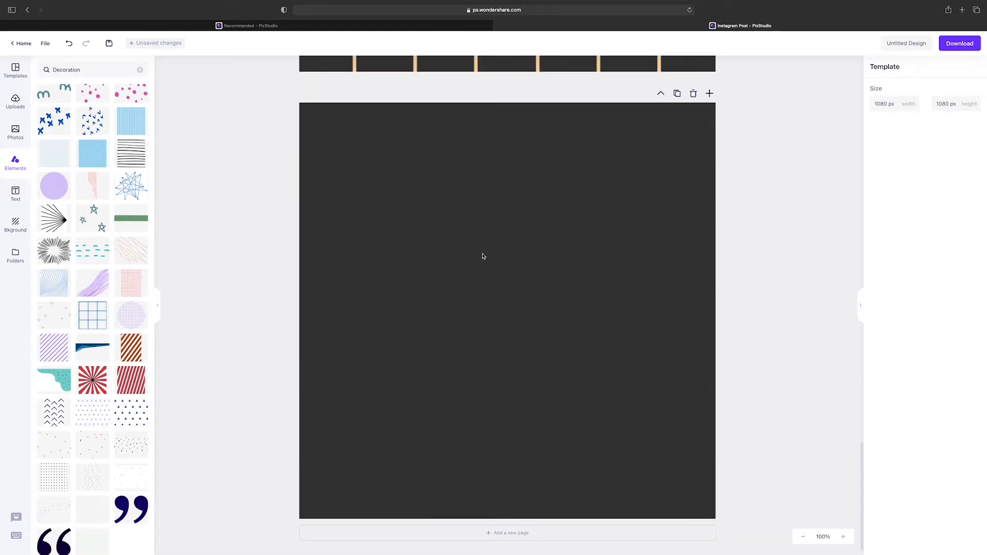
{"action": "left_click", "coordinate": [482, 256]}
{"action": "left_click", "coordinate": [905, 218]}
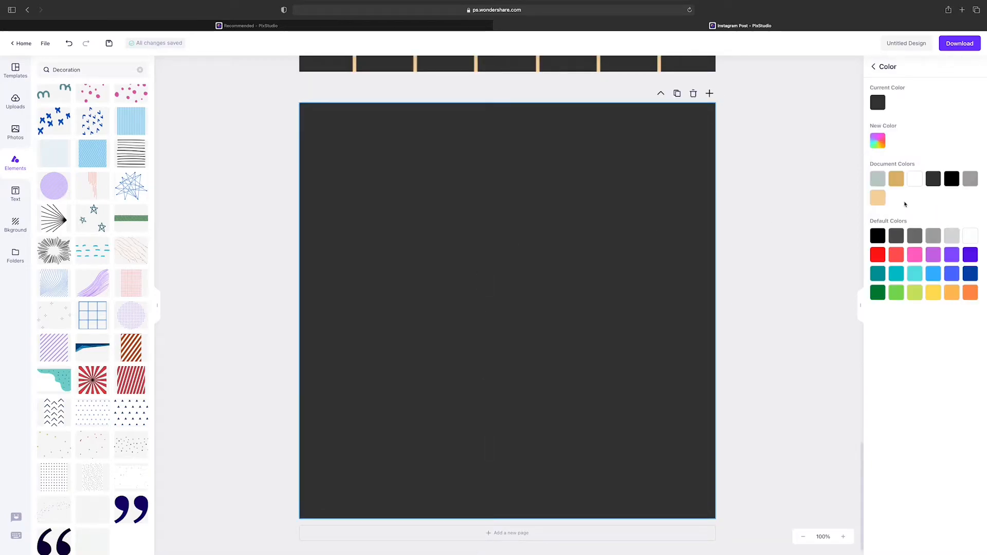
{"action": "left_click", "coordinate": [878, 140]}
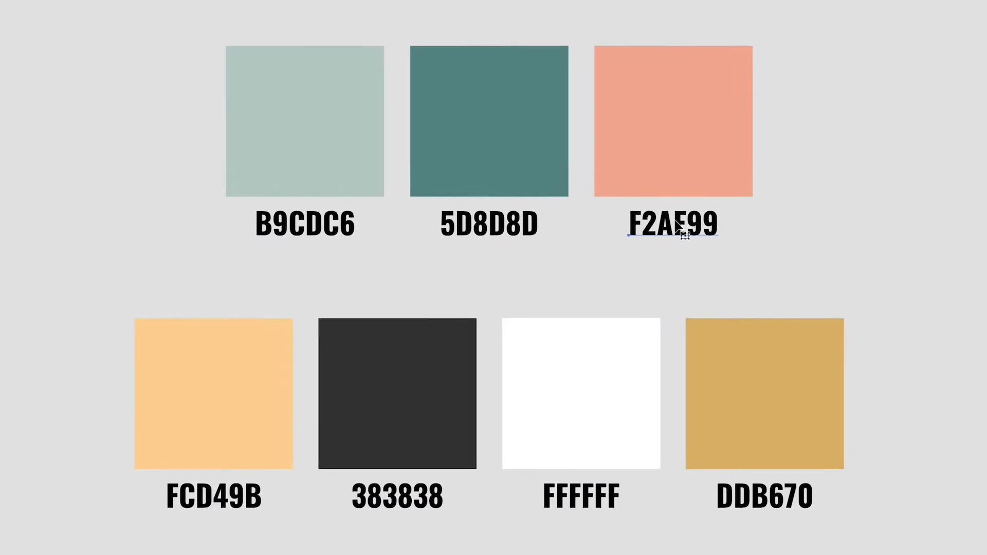
{"action": "double_click", "coordinate": [675, 225]}
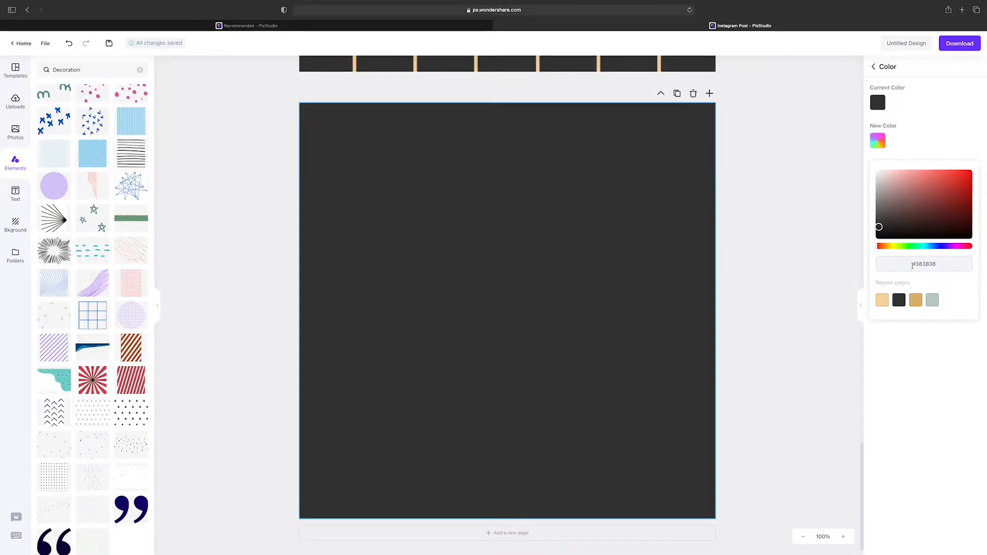
{"action": "left_click", "coordinate": [913, 266]}
{"action": "left_click", "coordinate": [909, 379]}
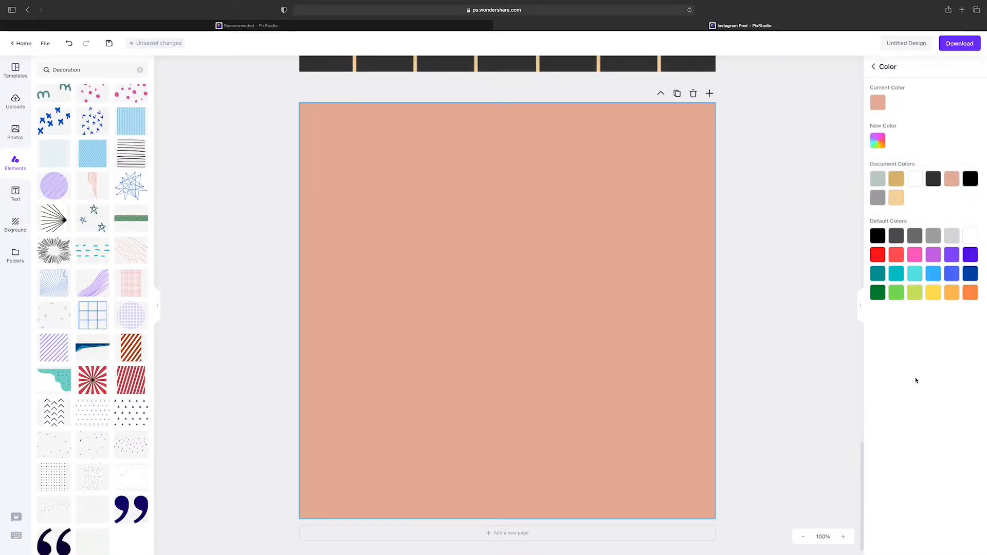
{"action": "left_click", "coordinate": [757, 309]}
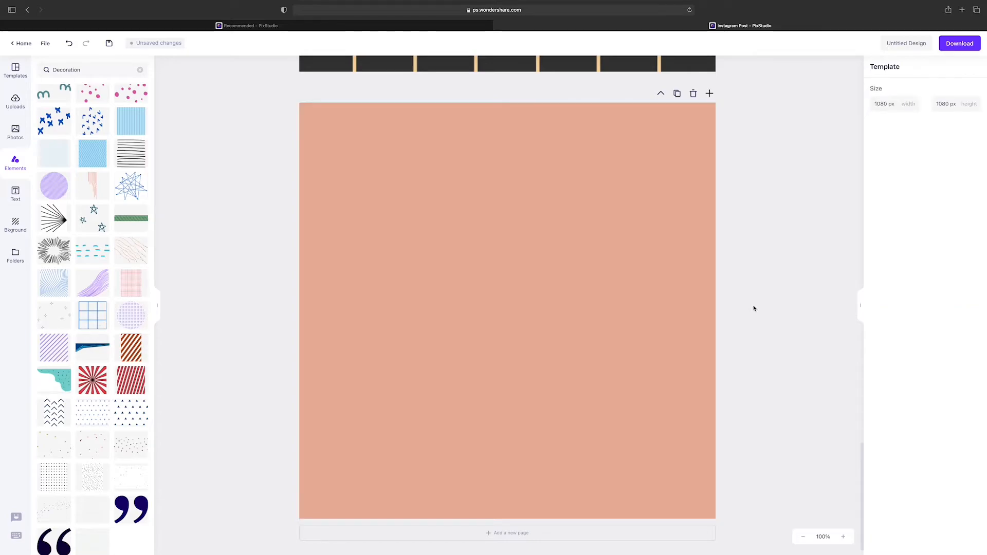
Step: Upload the photo of the open lip scrub jar and insert it on the coral page
{"action": "left_click", "coordinate": [16, 101]}
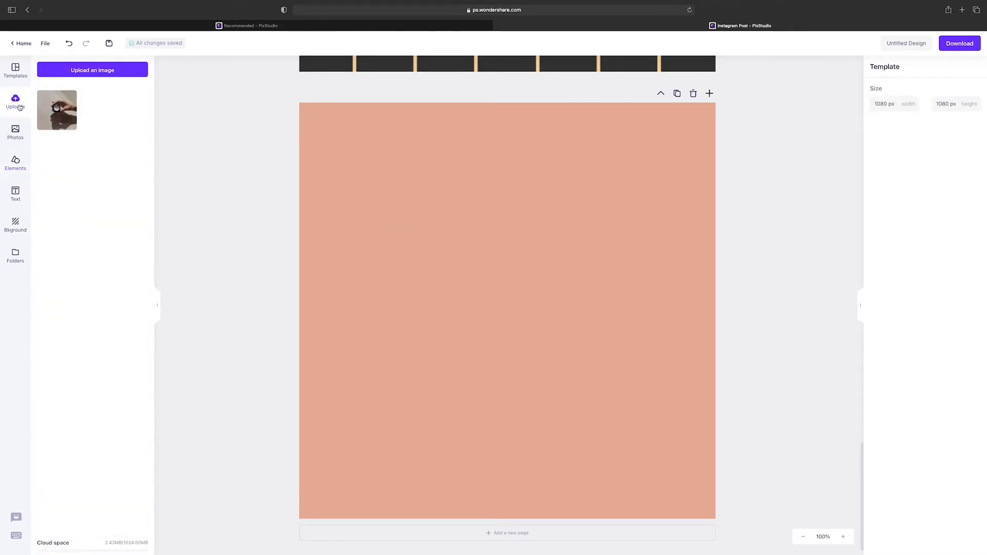
{"action": "left_click", "coordinate": [93, 71]}
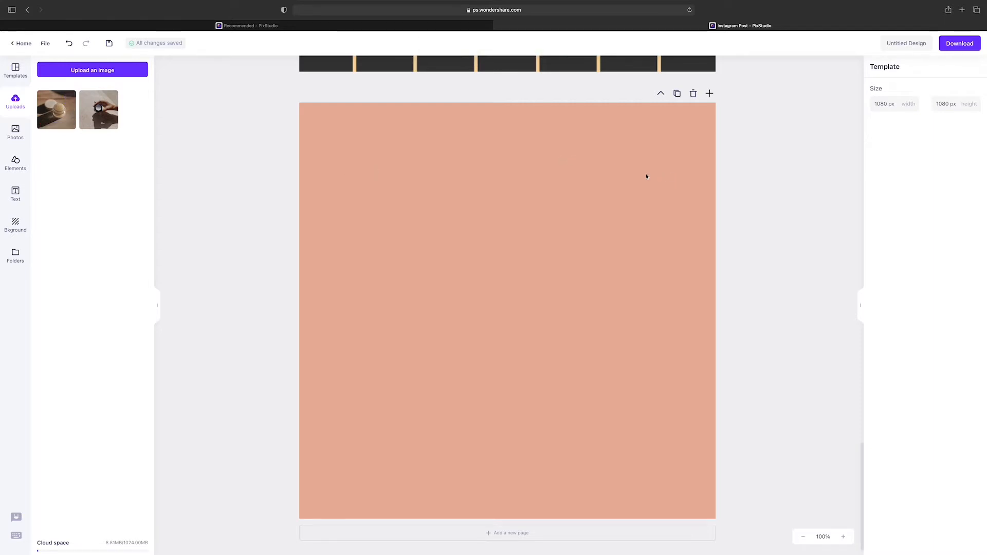
{"action": "left_click", "coordinate": [63, 115]}
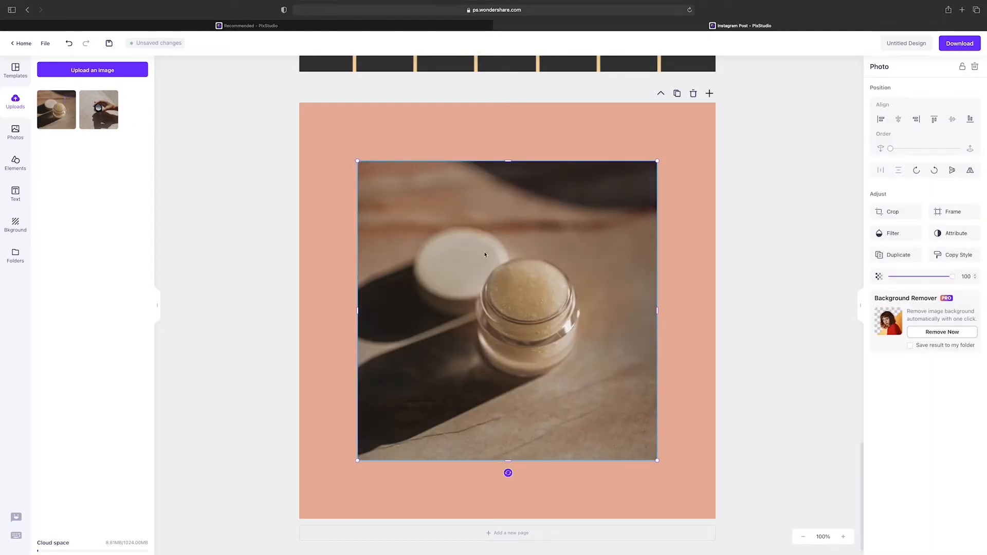
Step: Enlarge the jar photo to 1044 x 1044 and center it on the page, leaving an even coral border
{"action": "left_click_drag", "start_coordinate": [500, 237], "coordinate": [475, 205]}
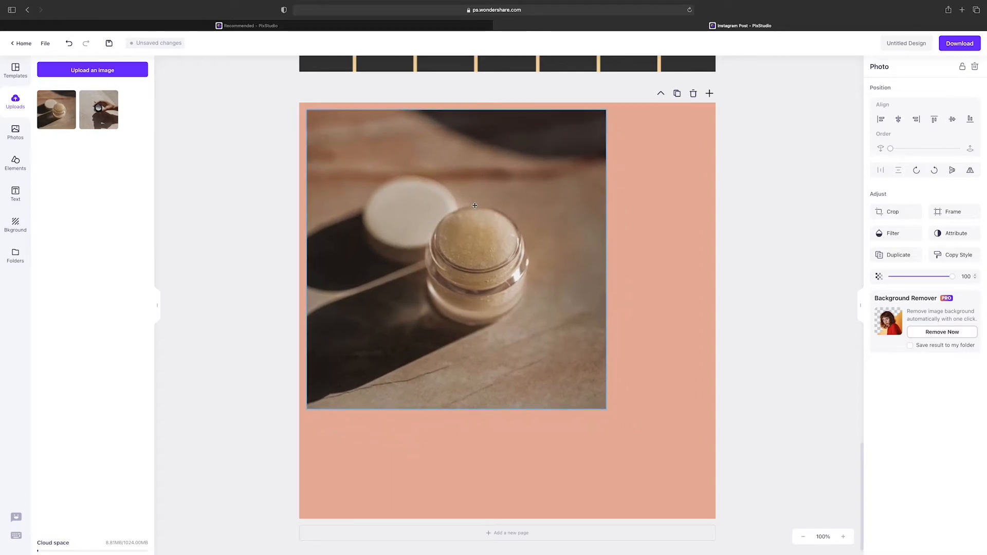
{"action": "left_click_drag", "start_coordinate": [607, 410], "coordinate": [716, 507]}
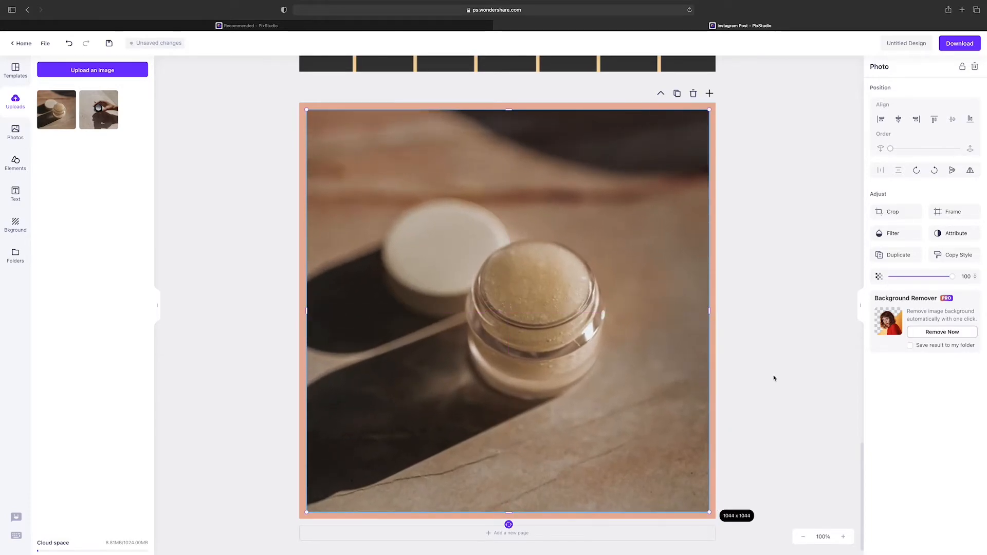
{"action": "left_click", "coordinate": [898, 119]}
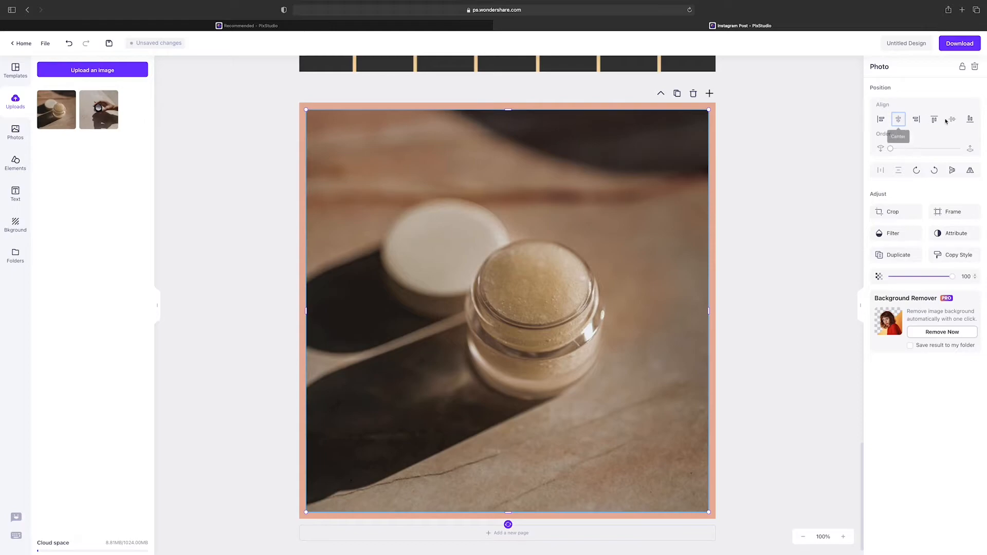
{"action": "left_click", "coordinate": [798, 184]}
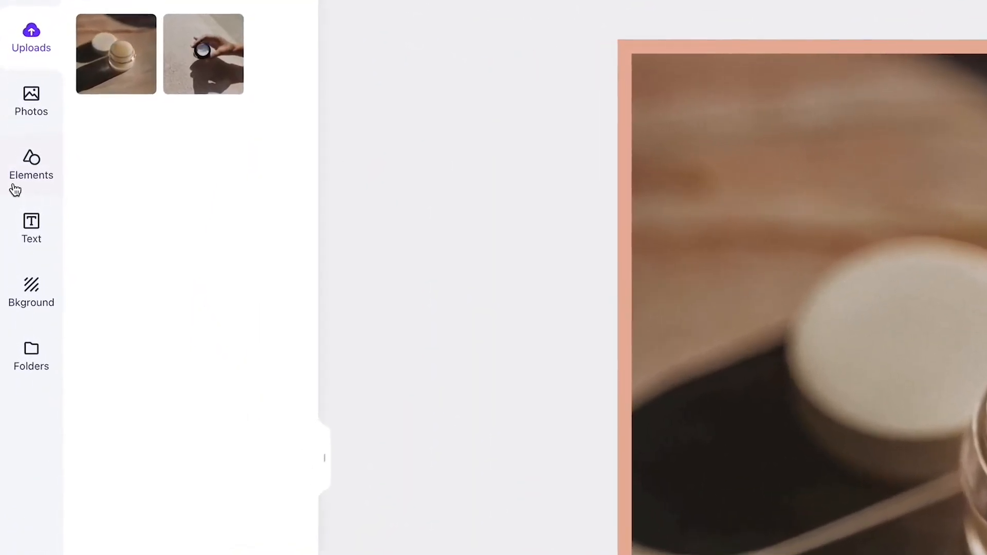
Step: Add a heading on the jar photo reading "DIY LIP SCRUB", with each word on its own line
{"action": "left_click", "coordinate": [19, 232]}
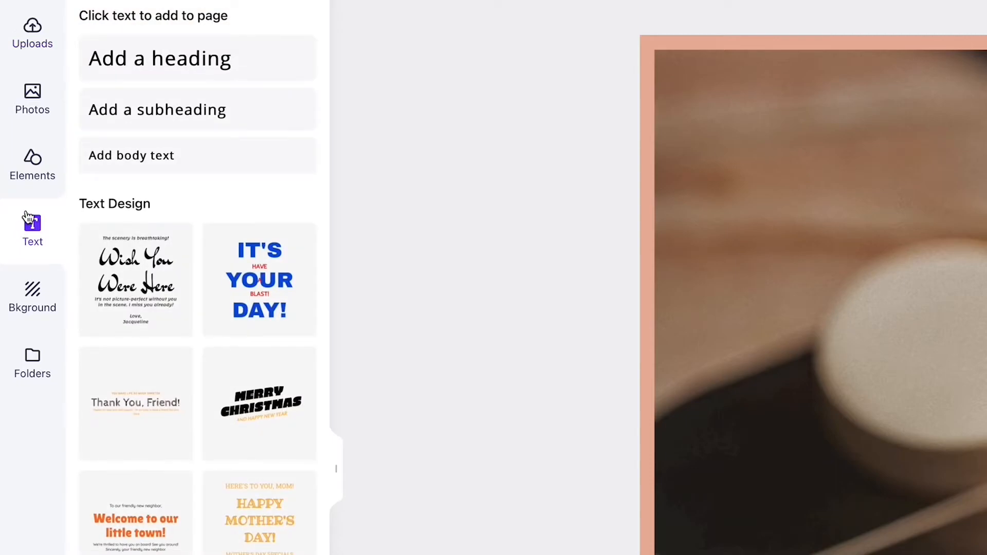
{"action": "left_click", "coordinate": [157, 70]}
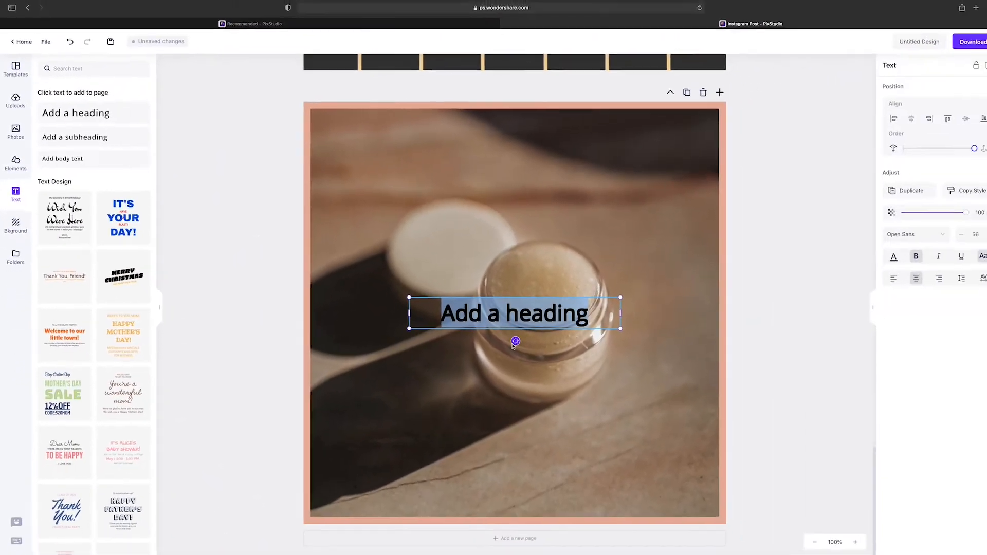
{"action": "type", "text": "DIY"}
{"action": "key", "text": "Return"}
{"action": "type", "text": "LIP"}
{"action": "key", "text": "Return"}
{"action": "type", "text": "SCRUB"}
Step: Left-align the whole "DIY LIP SCRUB" heading and set its font to Oswald
{"action": "key", "text": "ctrl+a"}
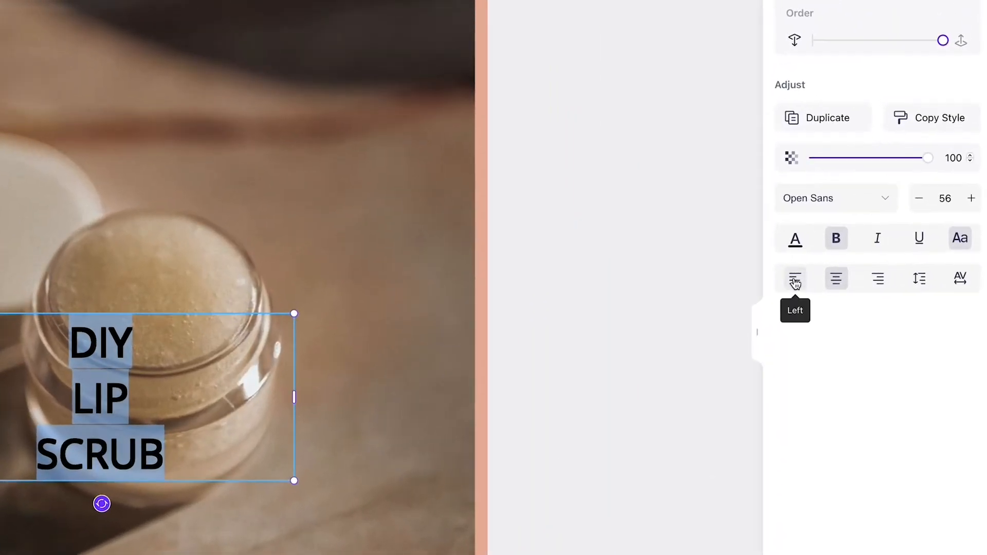
{"action": "left_click", "coordinate": [880, 276]}
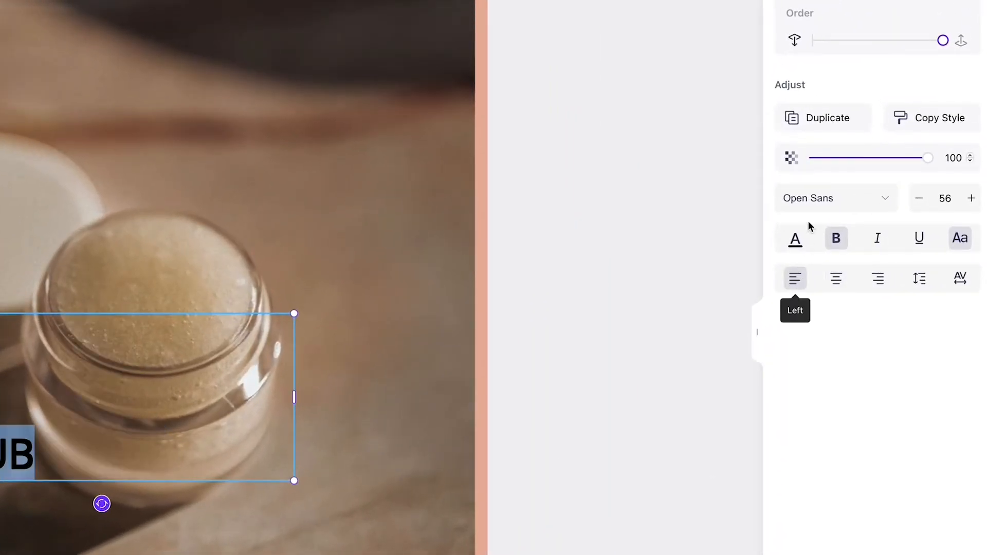
{"action": "left_click", "coordinate": [814, 198]}
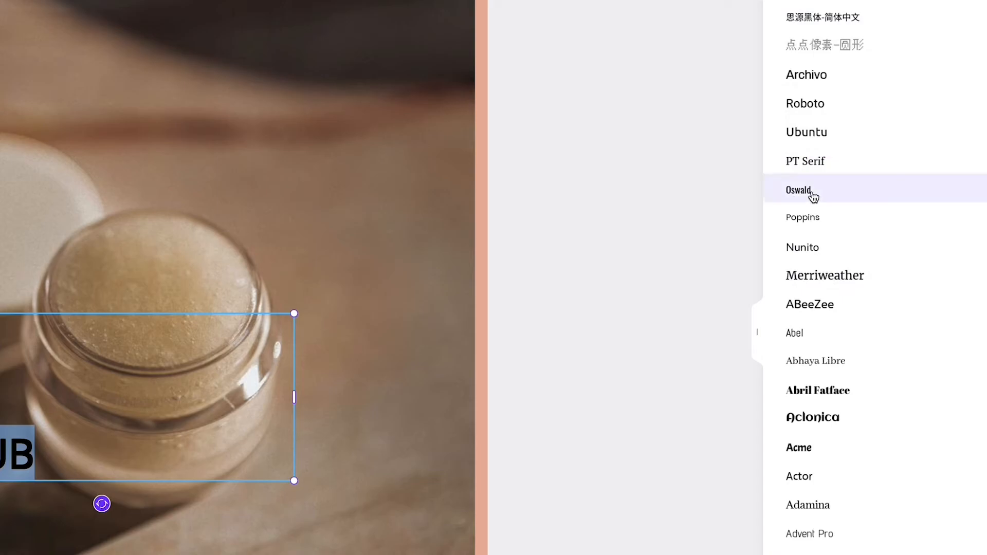
{"action": "left_click", "coordinate": [813, 195]}
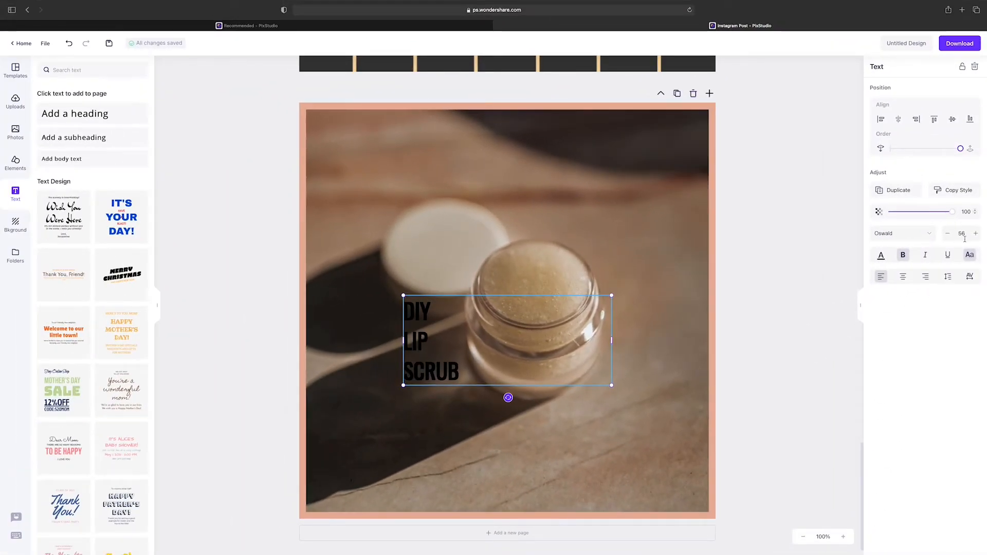
Step: Set the heading's font size to 152 and its line spacing to 1
{"action": "left_click", "coordinate": [975, 236]}
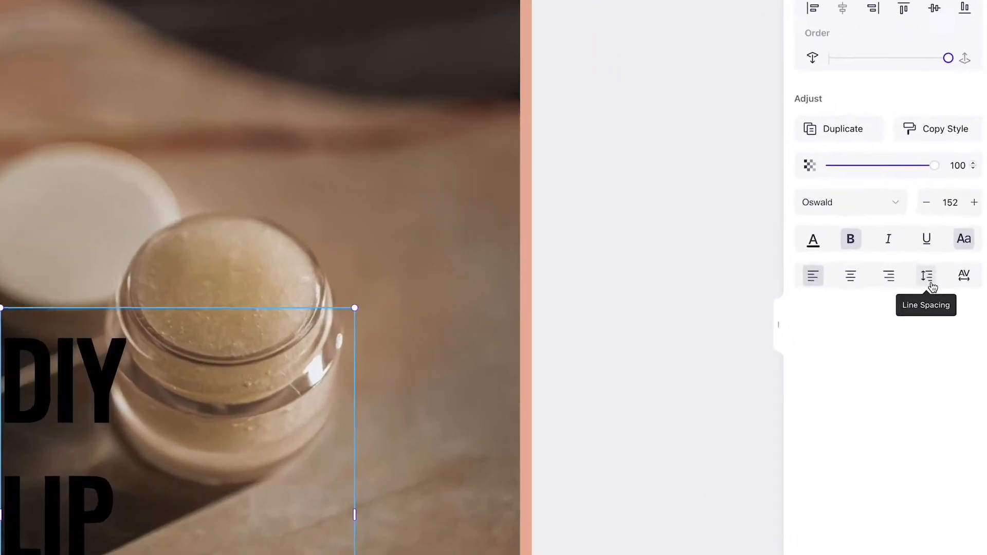
{"action": "left_click", "coordinate": [933, 287]}
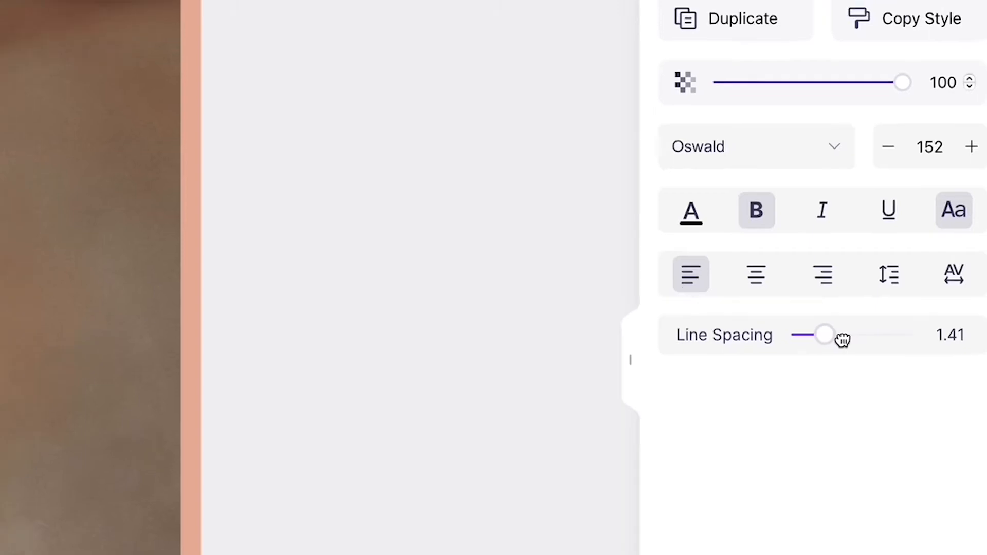
{"action": "left_click_drag", "start_coordinate": [843, 339], "coordinate": [770, 339]}
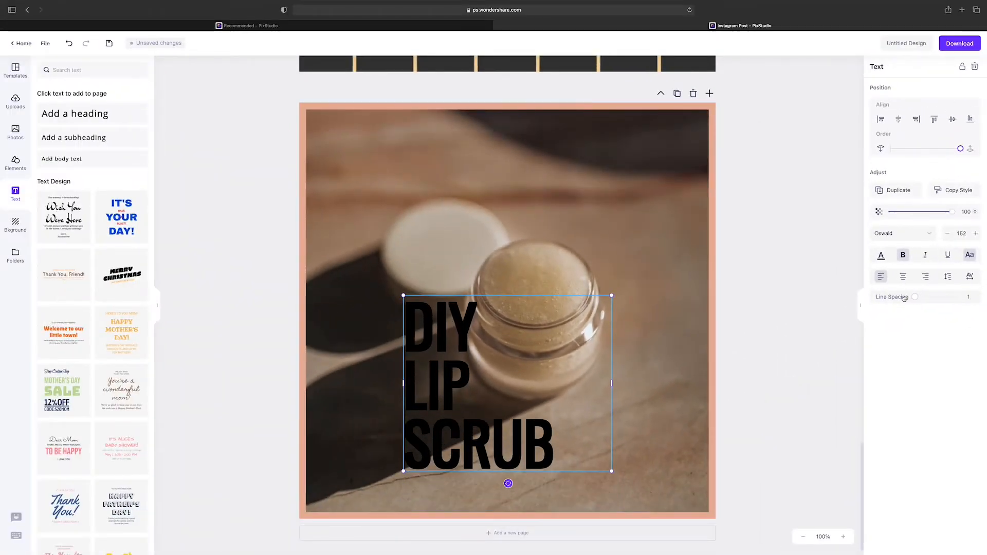
Step: Color the "DIY LIP SCRUB" heading white and enlarge it in the lower-left corner of the photo
{"action": "left_click", "coordinate": [879, 256]}
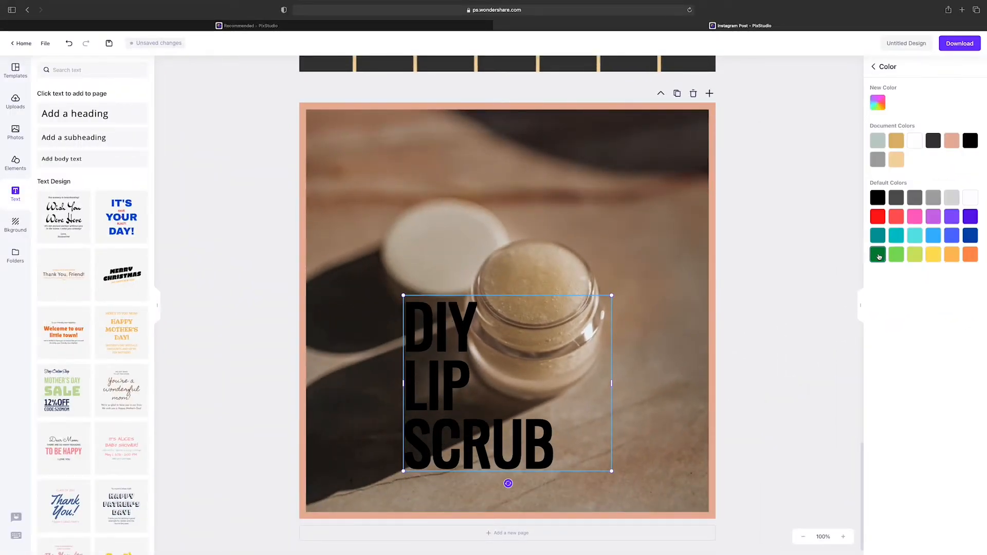
{"action": "left_click", "coordinate": [969, 197]}
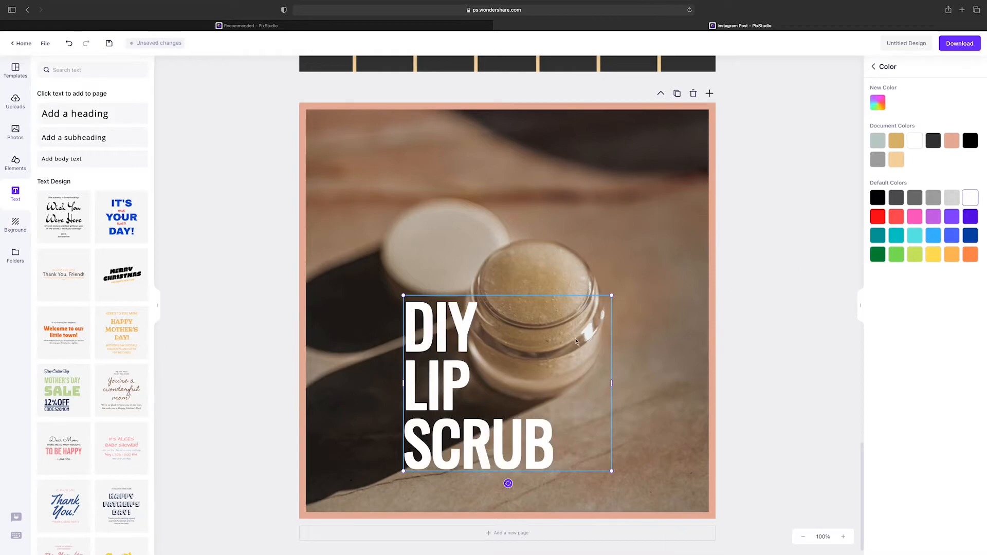
{"action": "left_click_drag", "start_coordinate": [576, 340], "coordinate": [490, 374]}
{"action": "left_click_drag", "start_coordinate": [527, 328], "coordinate": [604, 262]}
{"action": "left_click_drag", "start_coordinate": [411, 445], "coordinate": [406, 450]}
{"action": "left_click", "coordinate": [454, 521]}
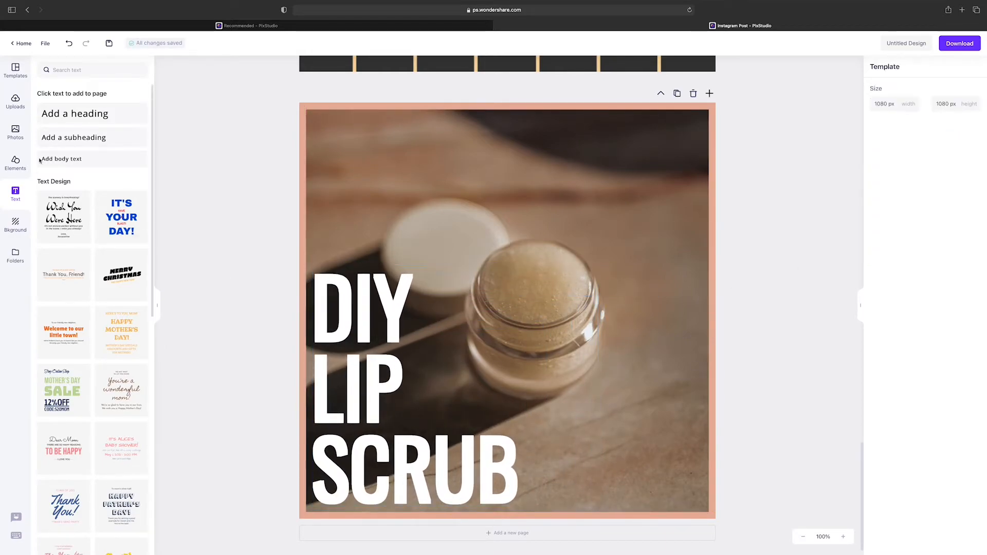
Step: Clear the Decoration element search and insert the purple left-pointing arrow from the recently used elements
{"action": "left_click", "coordinate": [16, 164]}
{"action": "scroll", "coordinate": [93, 154], "scroll_direction": "up", "scroll_amount": 5}
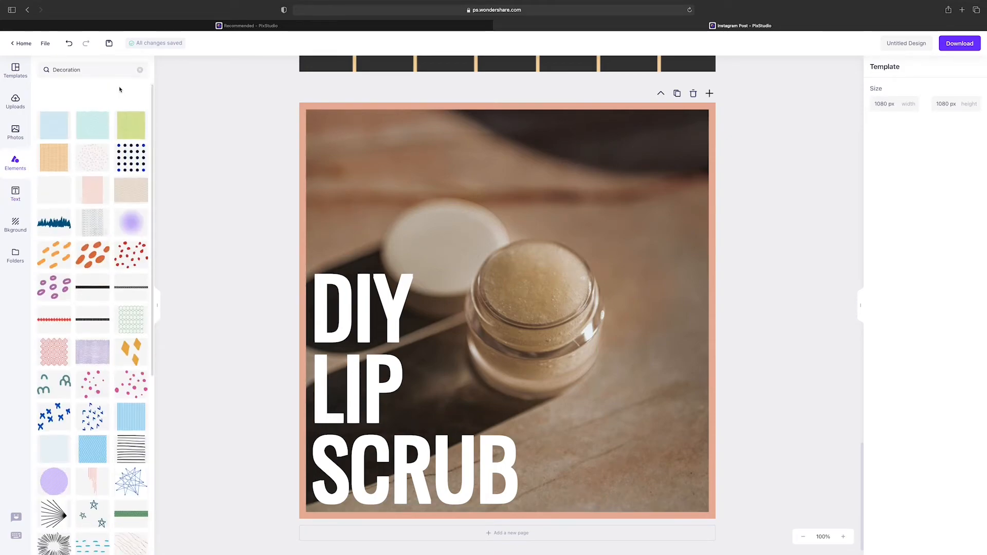
{"action": "left_click", "coordinate": [140, 69]}
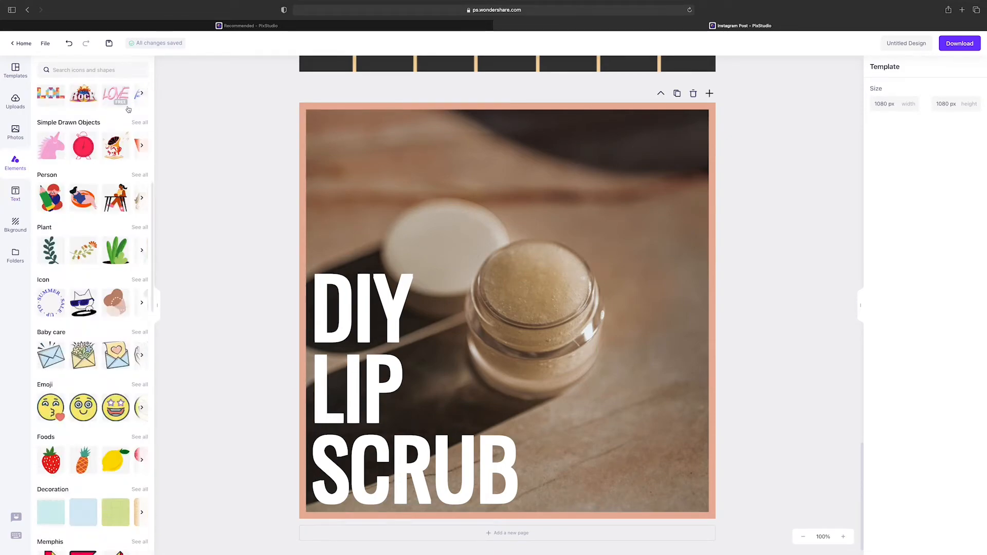
{"action": "scroll", "coordinate": [128, 109], "scroll_direction": "up", "scroll_amount": 5}
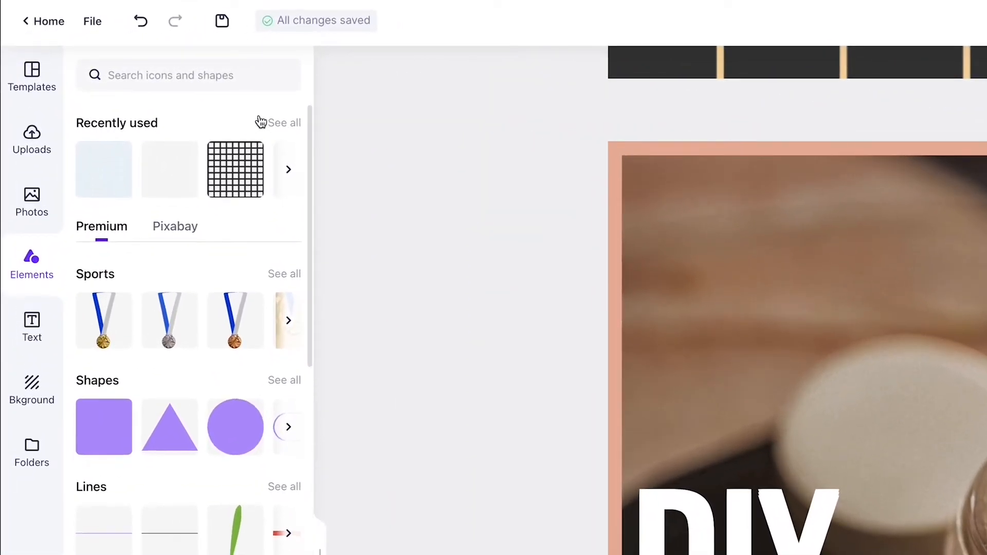
{"action": "left_click", "coordinate": [282, 124]}
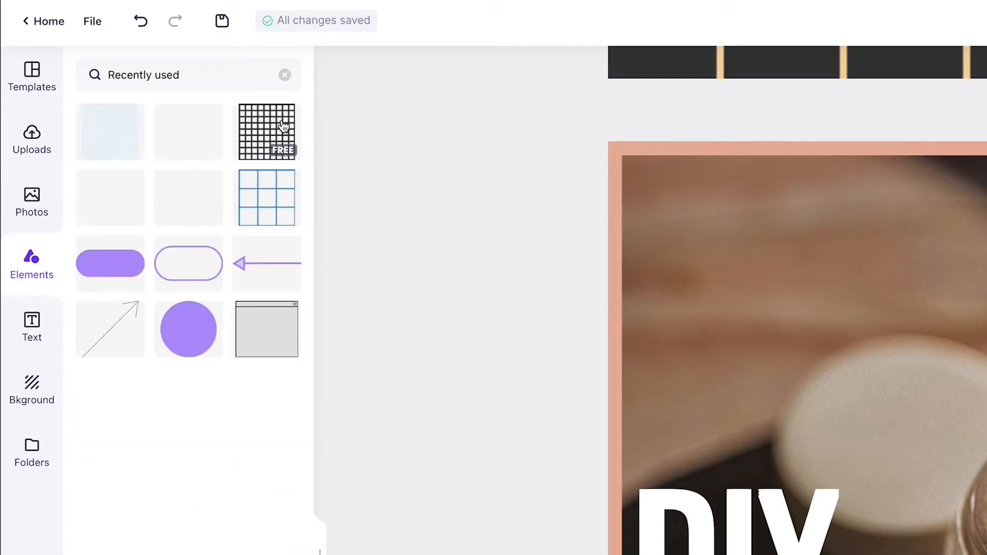
{"action": "left_click", "coordinate": [265, 267]}
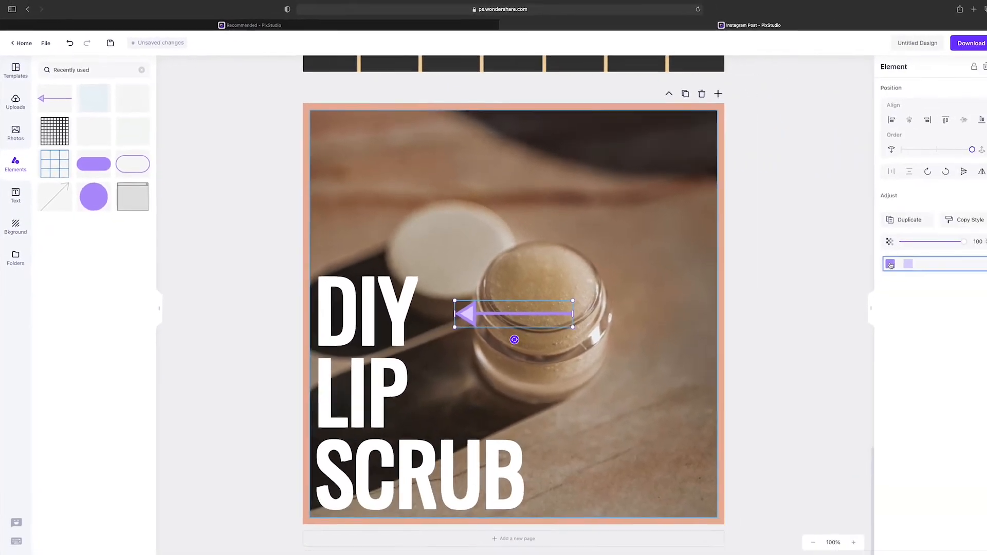
Step: Change both element colors of the arrow to white
{"action": "left_click", "coordinate": [891, 264]}
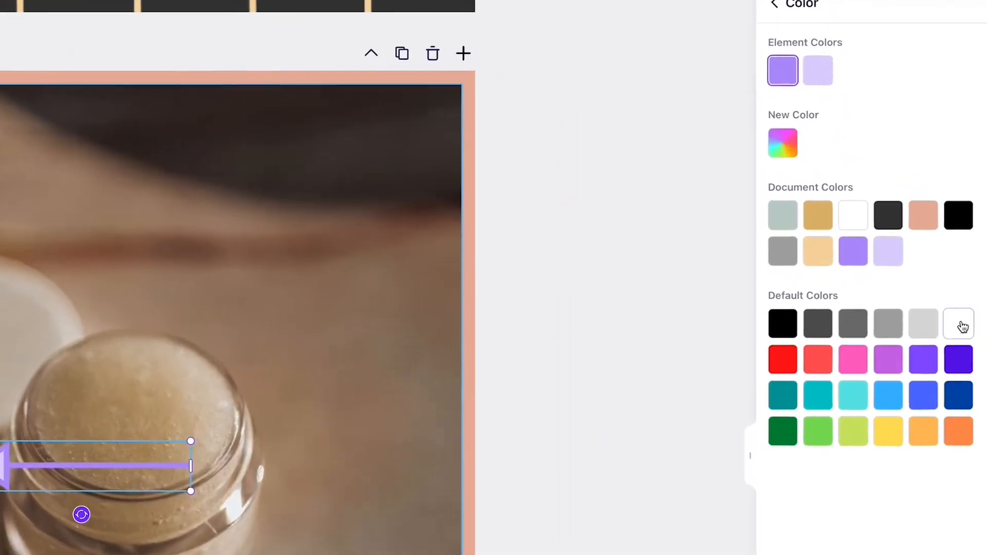
{"action": "left_click", "coordinate": [966, 269]}
{"action": "left_click", "coordinate": [864, 91]}
{"action": "left_click", "coordinate": [969, 269]}
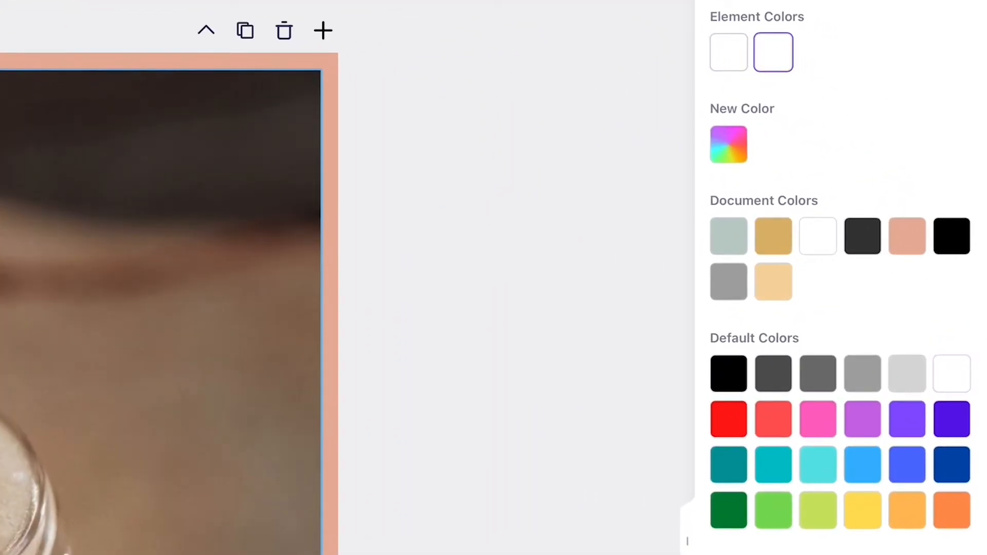
{"action": "left_click", "coordinate": [732, 1]}
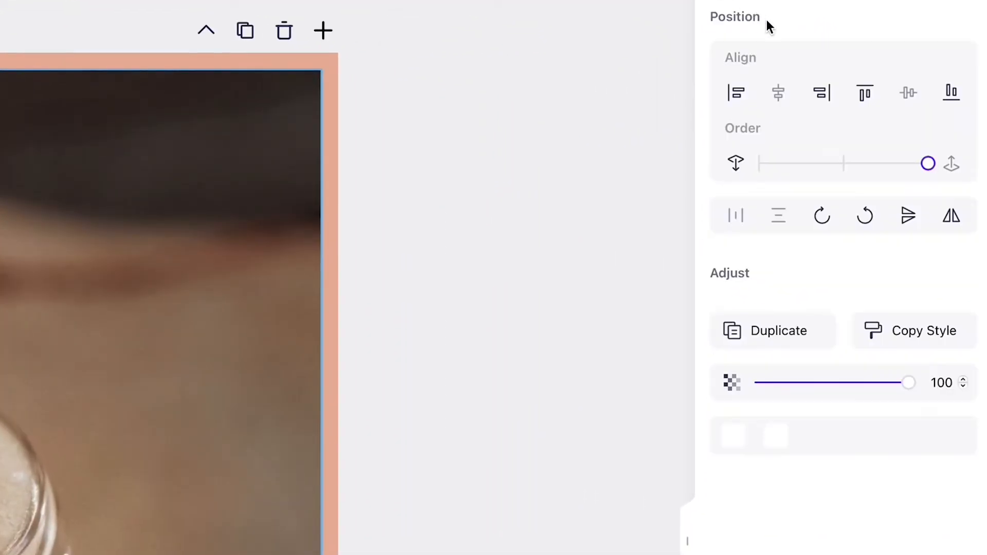
Step: Flip the white arrow horizontally so it points right, shrink it and place it in the photo's upper-right corner
{"action": "left_click", "coordinate": [949, 223]}
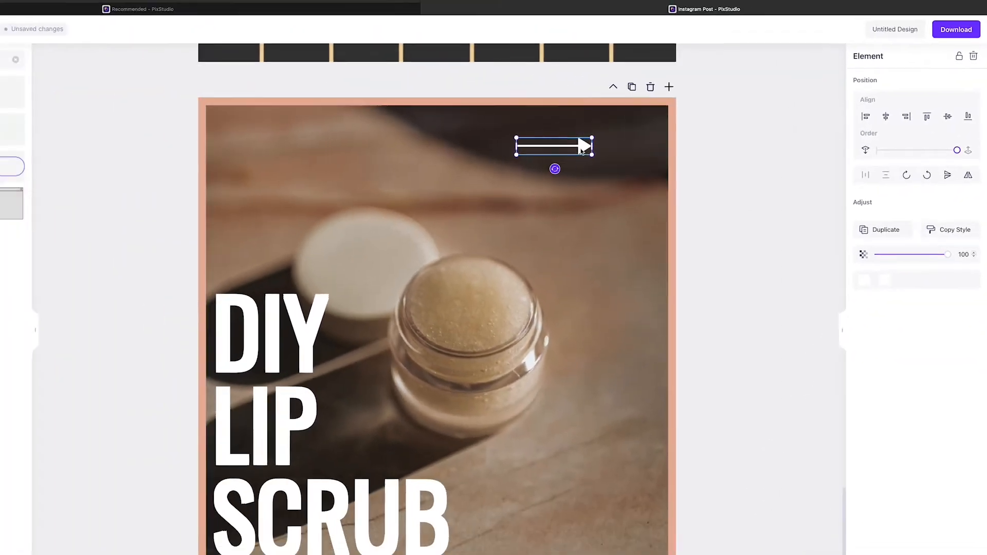
{"action": "left_click_drag", "start_coordinate": [581, 151], "coordinate": [641, 131]}
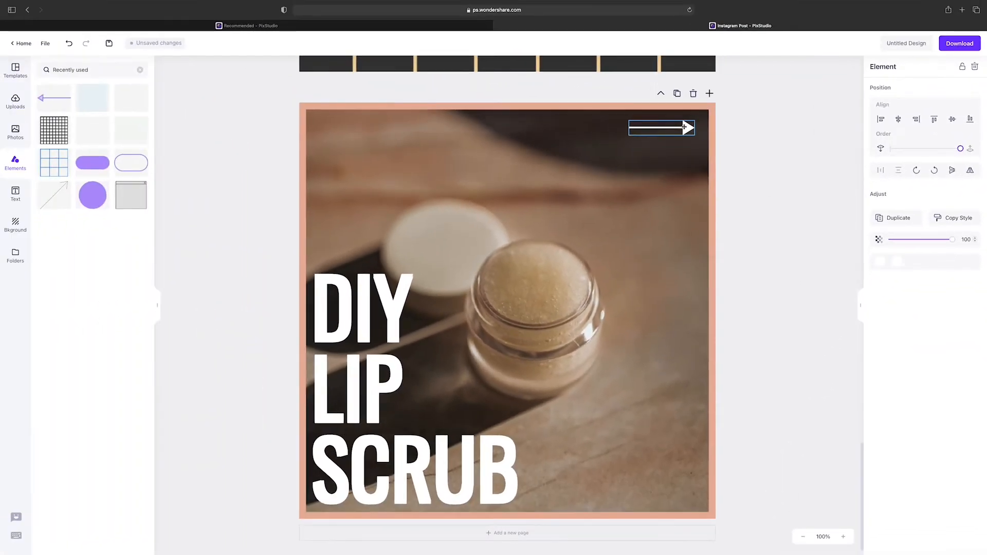
Step: Insert the rounded outline shape from the recently used elements, shrink it and place it around the arrow in the photo's upper-right corner
{"action": "left_click", "coordinate": [8, 169]}
{"action": "left_click_drag", "start_coordinate": [370, 374], "coordinate": [426, 343]}
{"action": "left_click_drag", "start_coordinate": [482, 323], "coordinate": [616, 127]}
{"action": "left_click_drag", "start_coordinate": [639, 127], "coordinate": [684, 151]}
{"action": "left_click", "coordinate": [730, 132]}
{"action": "left_click_drag", "start_coordinate": [704, 118], "coordinate": [627, 130]}
{"action": "key", "text": "super+z"}
Step: Shrink the white arrow and position it centrally inside the rounded outline
{"action": "left_click", "coordinate": [697, 122]}
{"action": "left_click", "coordinate": [687, 126]}
{"action": "left_click", "coordinate": [631, 131]}
{"action": "left_click_drag", "start_coordinate": [643, 131], "coordinate": [662, 131]}
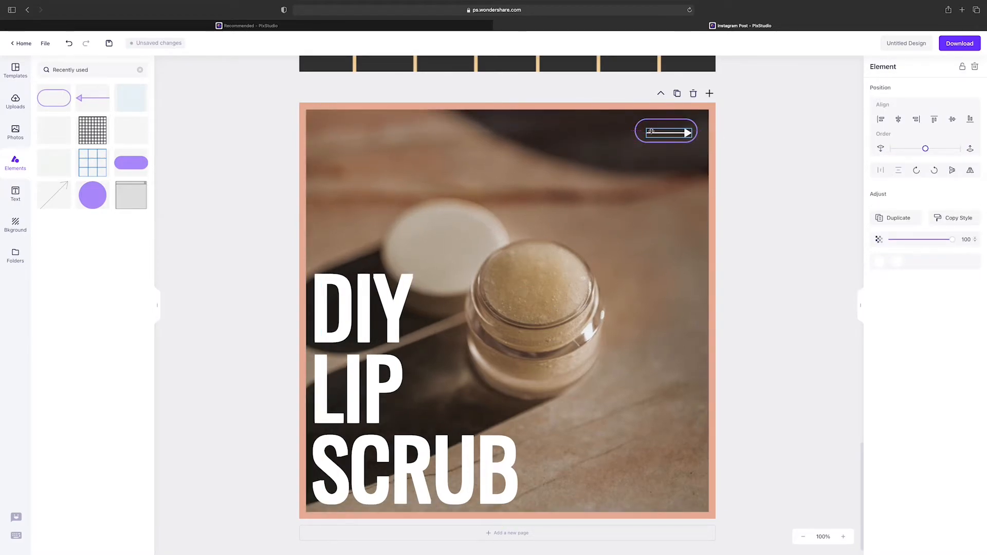
Step: Color the rounded outline around the arrow white
{"action": "left_click", "coordinate": [670, 148]}
{"action": "left_click", "coordinate": [670, 143]}
{"action": "left_click", "coordinate": [880, 262]}
{"action": "left_click", "coordinate": [967, 235]}
{"action": "left_click", "coordinate": [784, 225]}
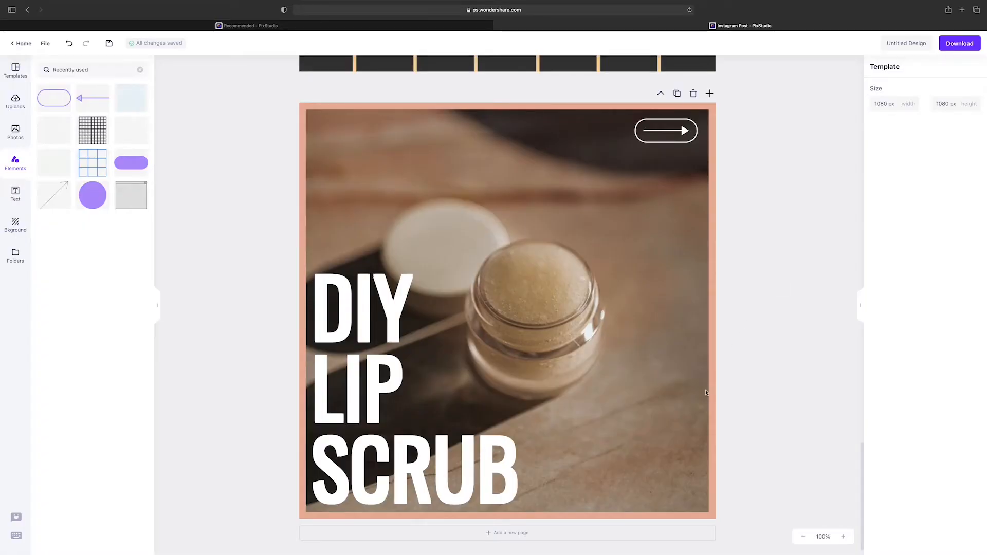
Step: Add a new page below the lip scrub page and set its background to the sage green document color
{"action": "left_click", "coordinate": [503, 530]}
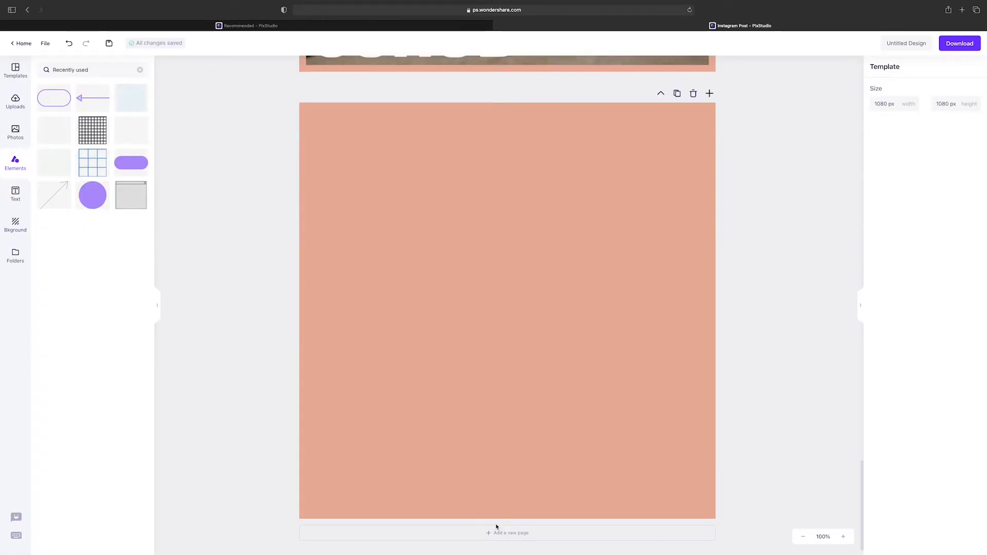
{"action": "left_click", "coordinate": [412, 358]}
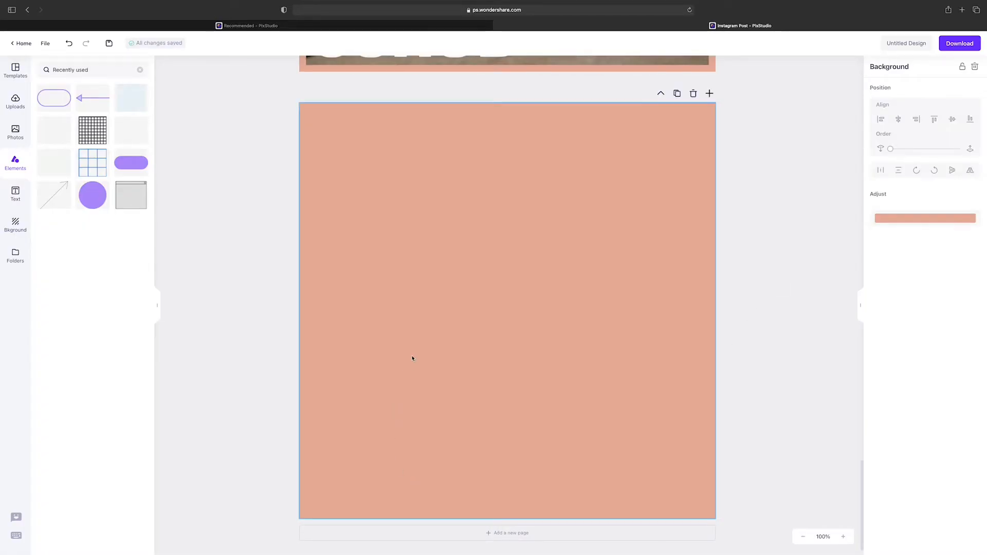
{"action": "left_click", "coordinate": [944, 220]}
{"action": "left_click", "coordinate": [877, 180]}
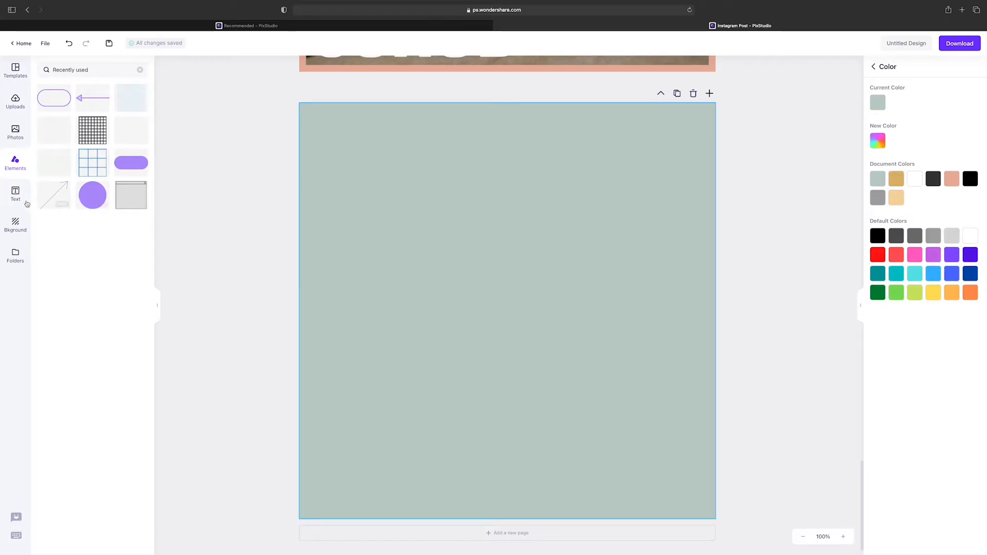
Step: Add a heading reading "MOISTURIZE" to the sage green page
{"action": "left_click", "coordinate": [27, 204]}
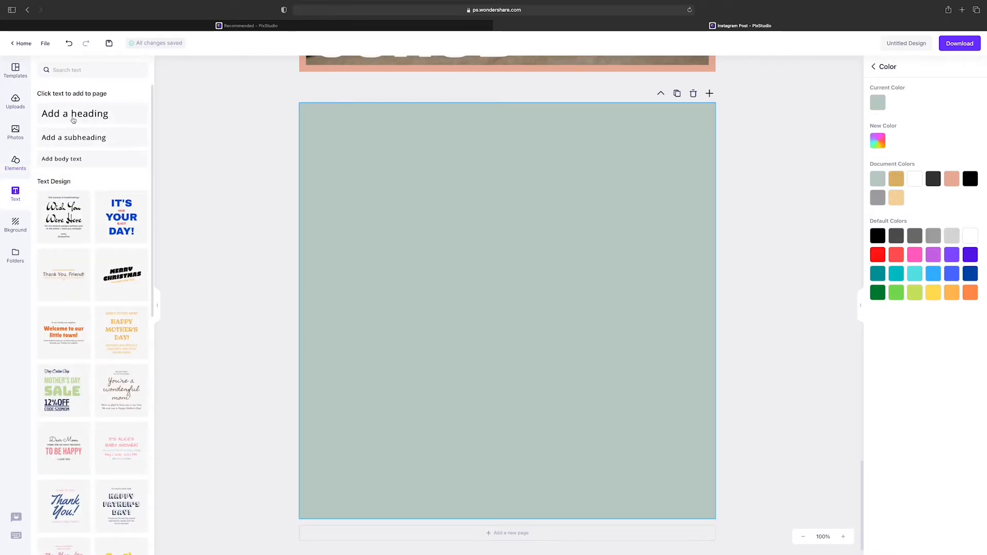
{"action": "left_click", "coordinate": [73, 114]}
{"action": "type", "text": "MOISTURIZE"}
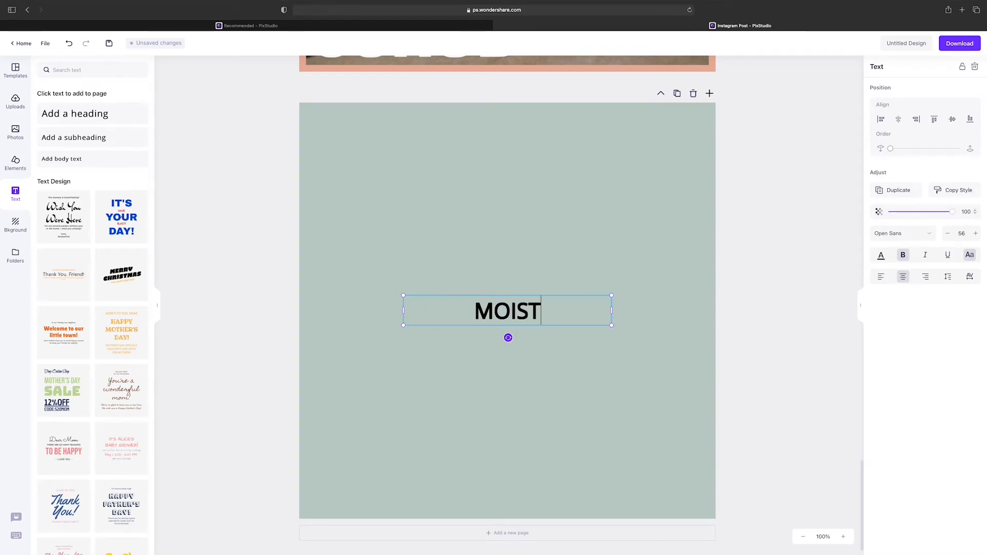
Step: Set the "MOISTURIZE" heading's font to Oswald and its color to white
{"action": "left_click", "coordinate": [929, 238]}
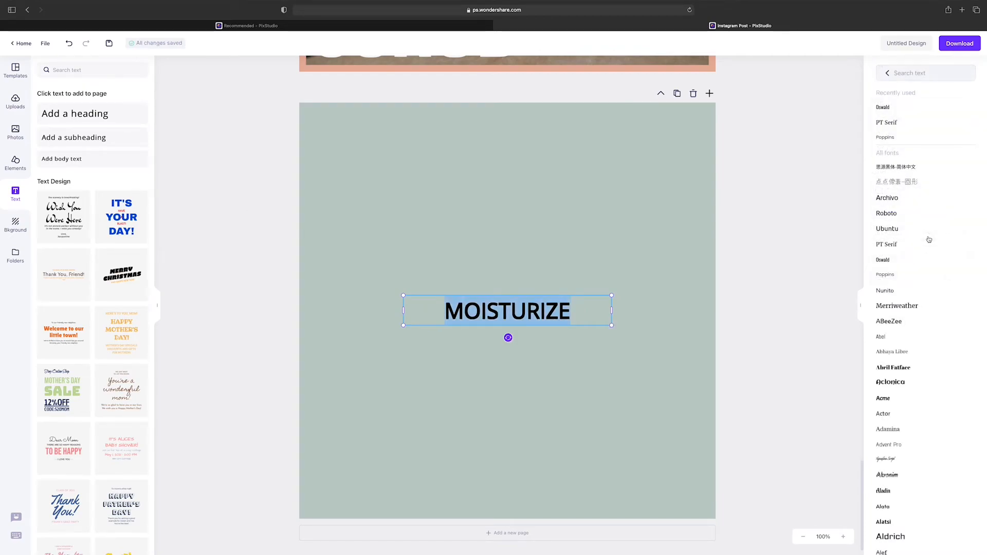
{"action": "left_click", "coordinate": [890, 261]}
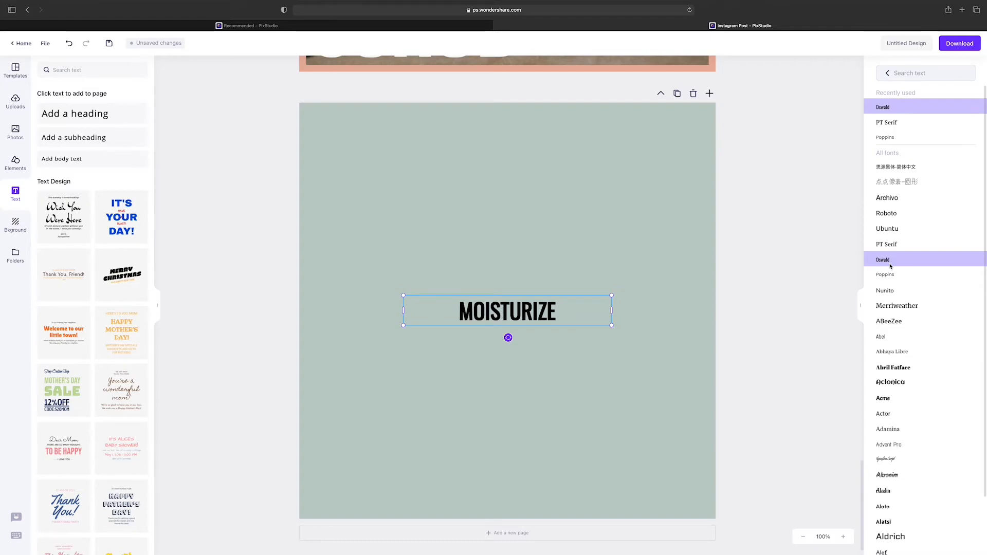
{"action": "left_click", "coordinate": [887, 74]}
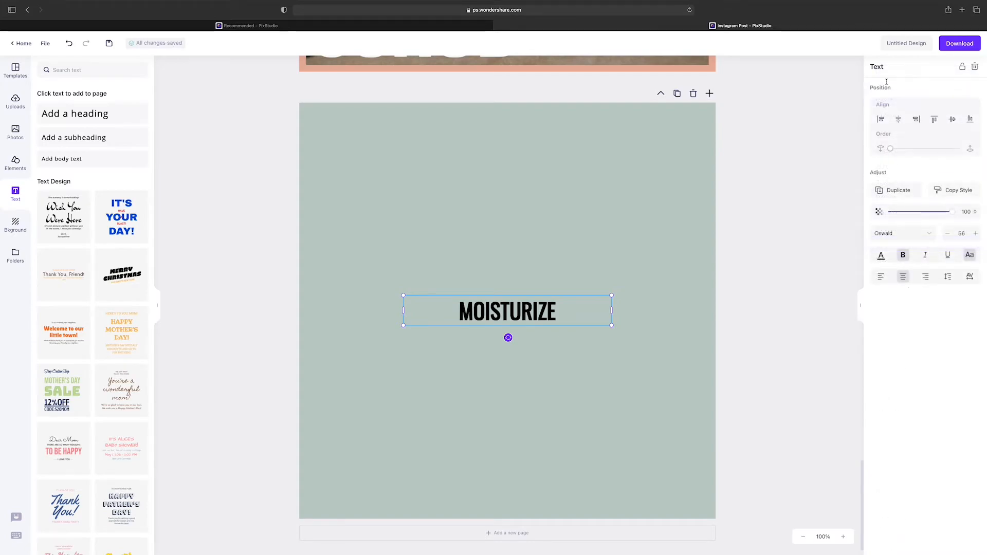
{"action": "left_click", "coordinate": [881, 257]}
{"action": "left_click", "coordinate": [973, 200]}
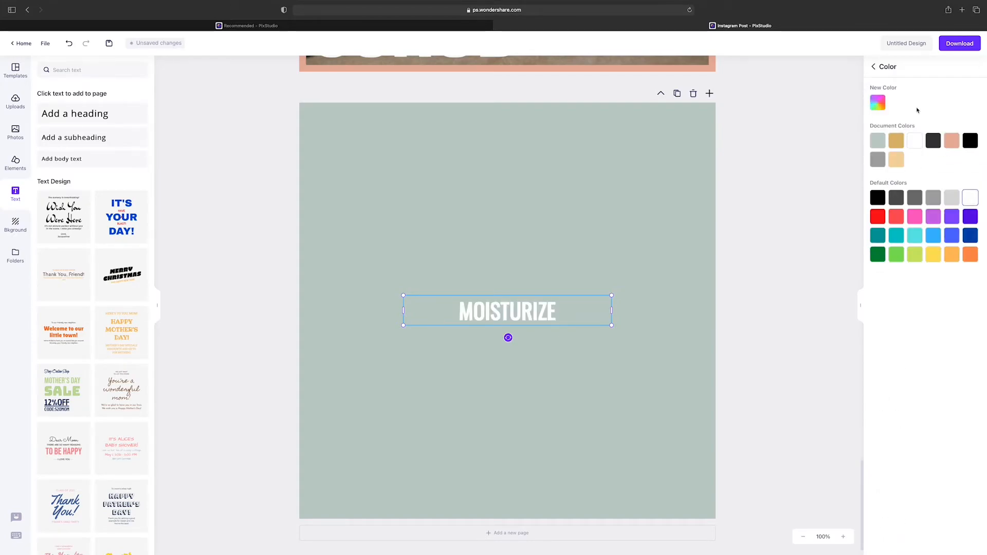
{"action": "left_click", "coordinate": [874, 66]}
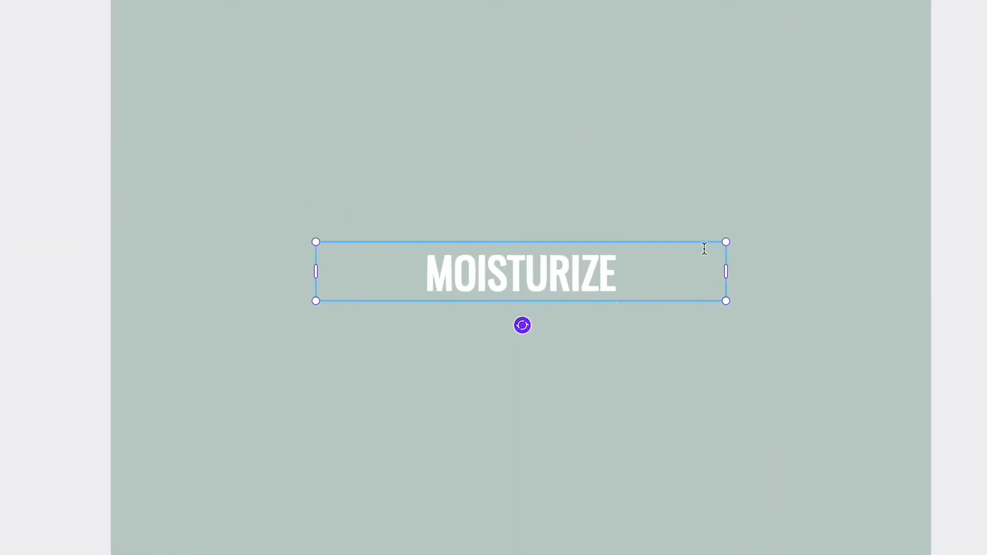
Step: Enlarge the "MOISTURIZE" heading to font size 174 and center it horizontally and vertically on the page
{"action": "left_click_drag", "start_coordinate": [726, 242], "coordinate": [861, 258]}
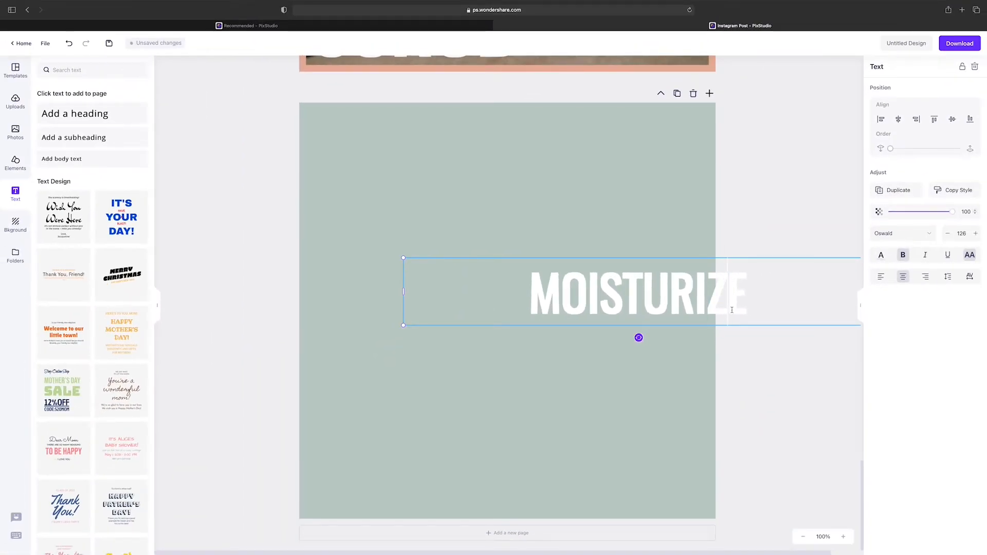
{"action": "left_click_drag", "start_coordinate": [684, 296], "coordinate": [552, 165]}
{"action": "left_click_drag", "start_coordinate": [743, 194], "coordinate": [883, 242]}
{"action": "left_click", "coordinate": [898, 118]}
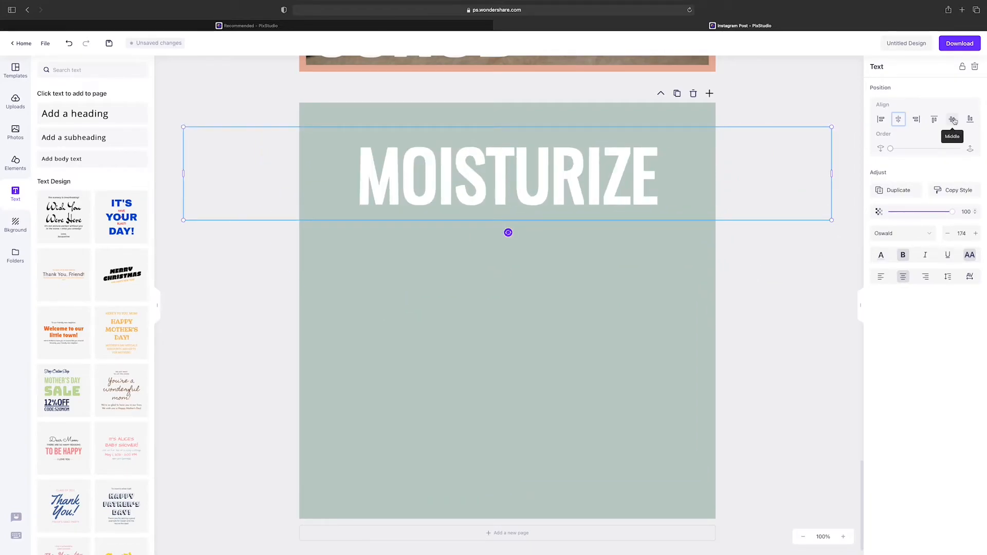
{"action": "left_click", "coordinate": [953, 119]}
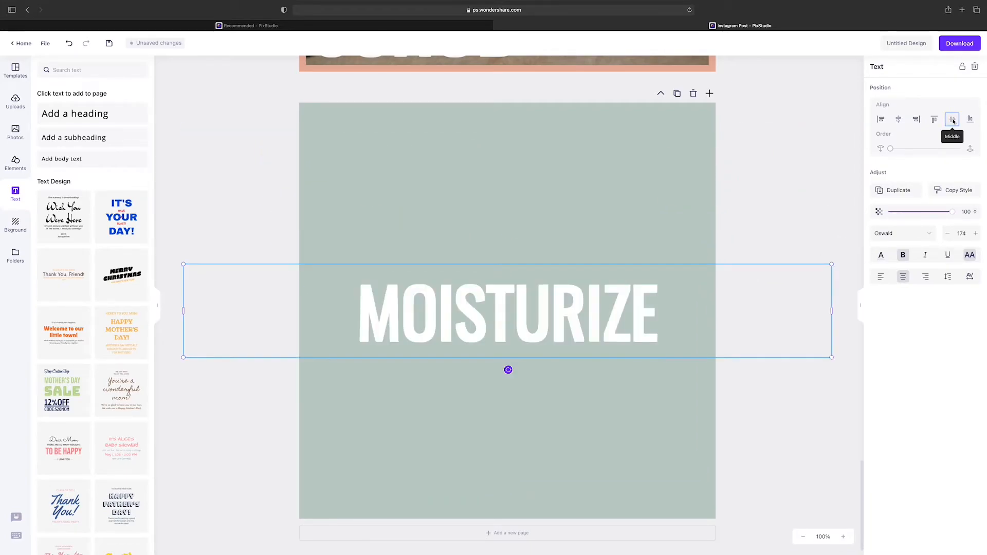
Step: Copy and paste the "MOISTURIZE" heading and place the copy directly above the original
{"action": "right_click", "coordinate": [612, 331]}
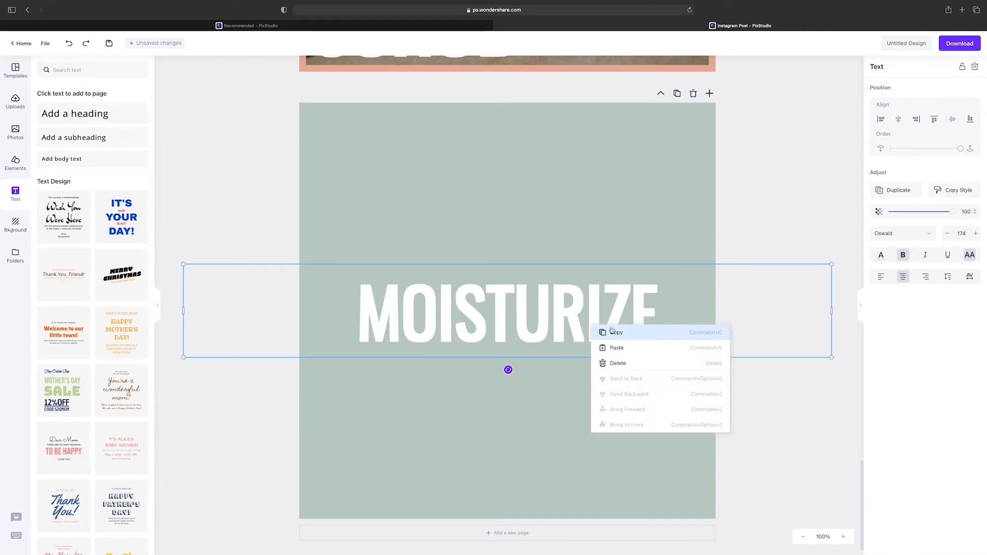
{"action": "left_click", "coordinate": [612, 331]}
{"action": "right_click", "coordinate": [609, 332]}
{"action": "left_click", "coordinate": [620, 350]}
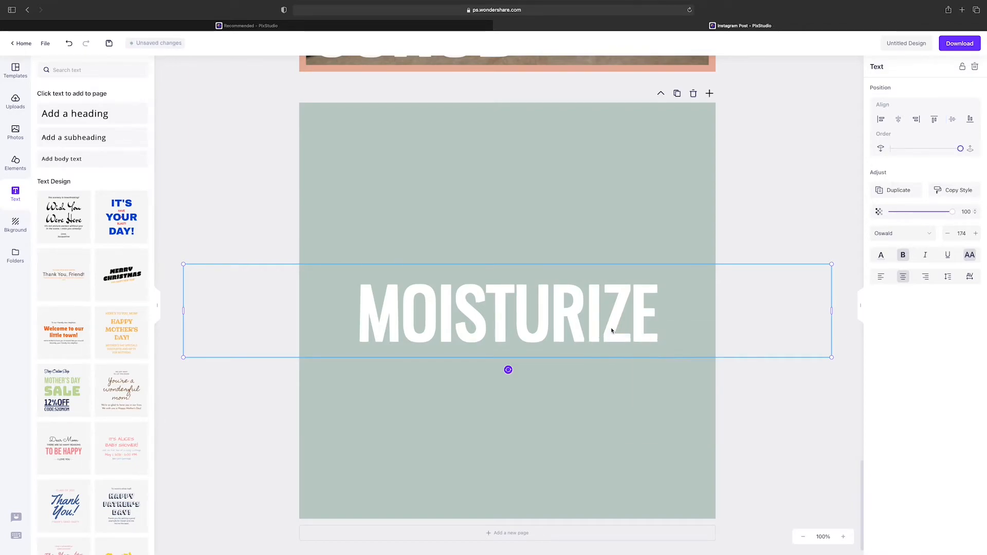
{"action": "left_click_drag", "start_coordinate": [609, 330], "coordinate": [609, 270]}
Step: Copy and paste both "MOISTURIZE" lines together and place the new pair directly below the existing two
{"action": "left_click", "coordinate": [613, 319], "text": "shift"}
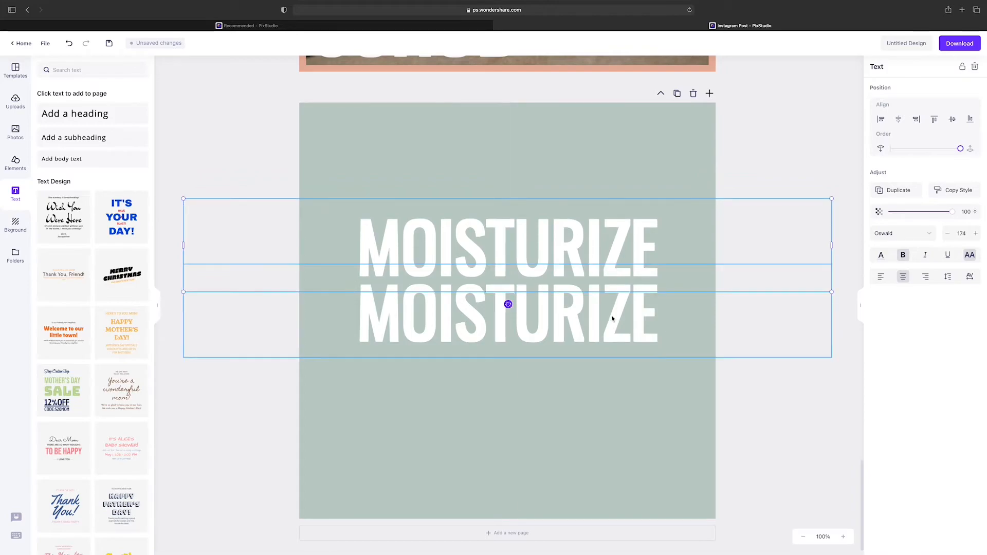
{"action": "right_click", "coordinate": [604, 322]}
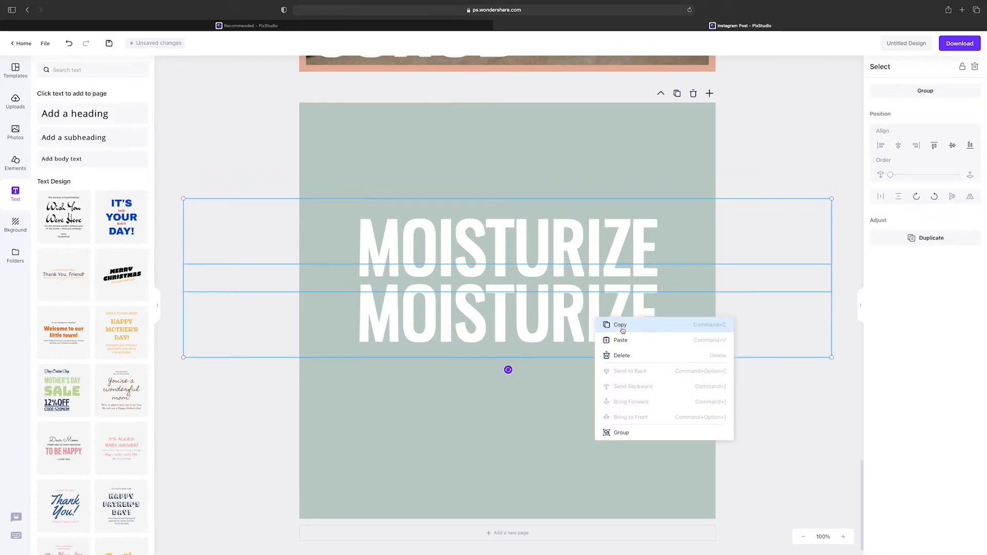
{"action": "left_click", "coordinate": [622, 330]}
{"action": "right_click", "coordinate": [621, 327]}
{"action": "left_click", "coordinate": [639, 346]}
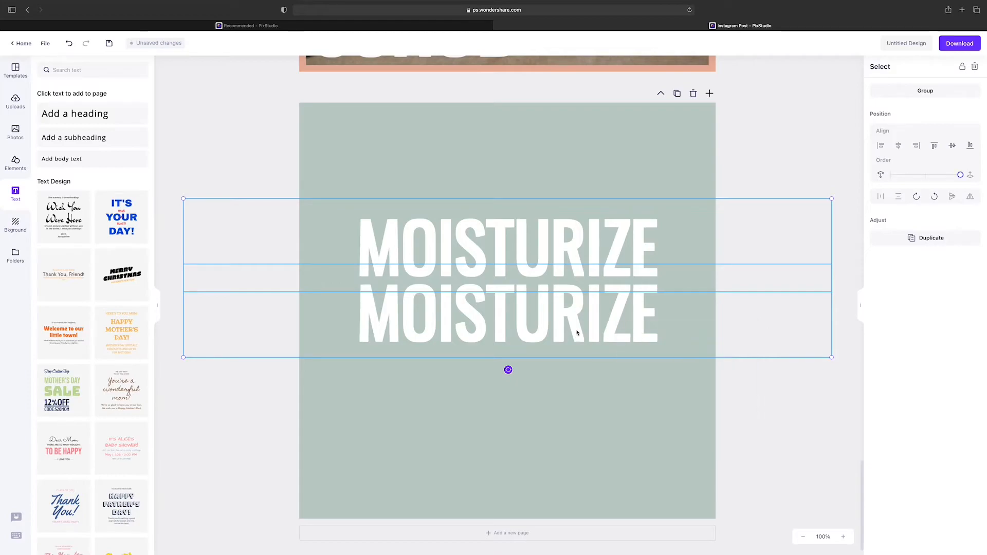
{"action": "left_click_drag", "start_coordinate": [564, 319], "coordinate": [562, 448]}
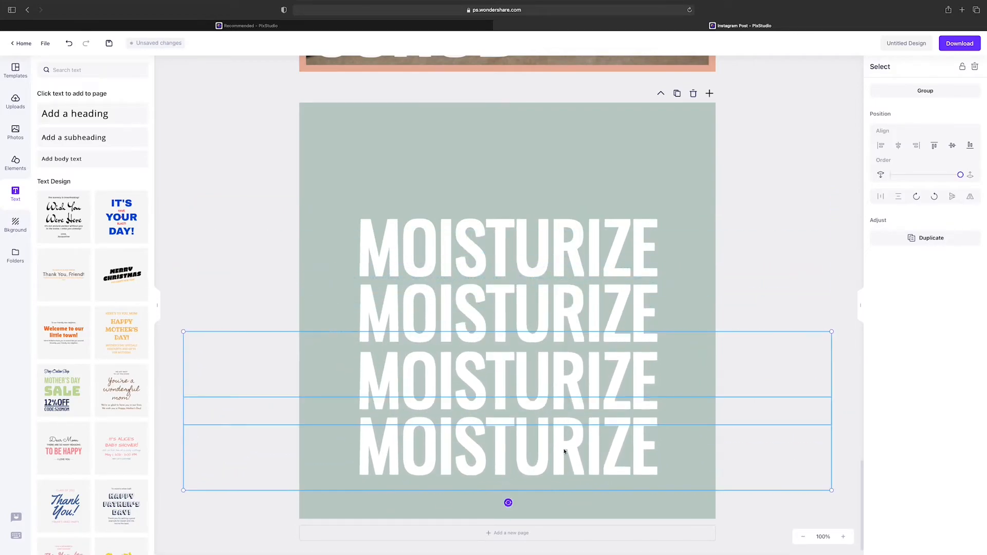
Step: Paste another pair of "MOISTURIZE" lines and stack it above the existing four, up to the page's upper edge
{"action": "right_click", "coordinate": [538, 174]}
{"action": "left_click", "coordinate": [564, 196]}
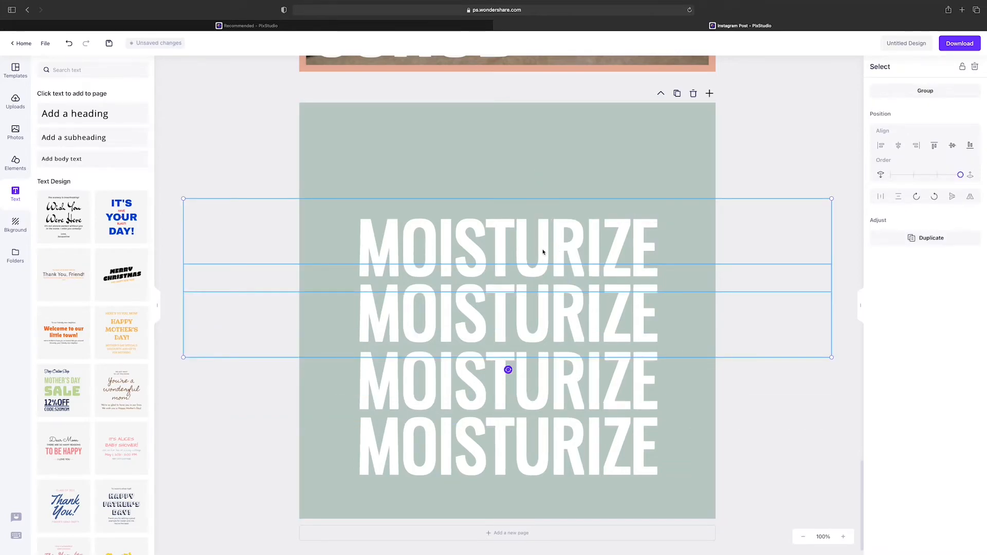
{"action": "left_click_drag", "start_coordinate": [543, 240], "coordinate": [542, 118]}
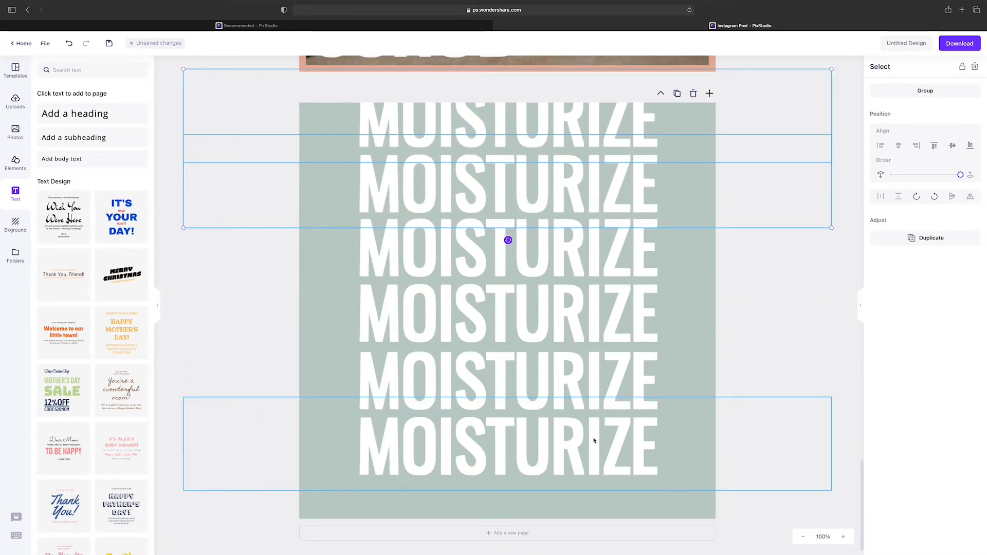
Step: Group all six "MOISTURIZE" lines and center the group vertically on the page
{"action": "left_click", "coordinate": [594, 410]}
{"action": "left_click", "coordinate": [569, 302], "text": "shift"}
{"action": "left_click", "coordinate": [569, 257], "text": "shift"}
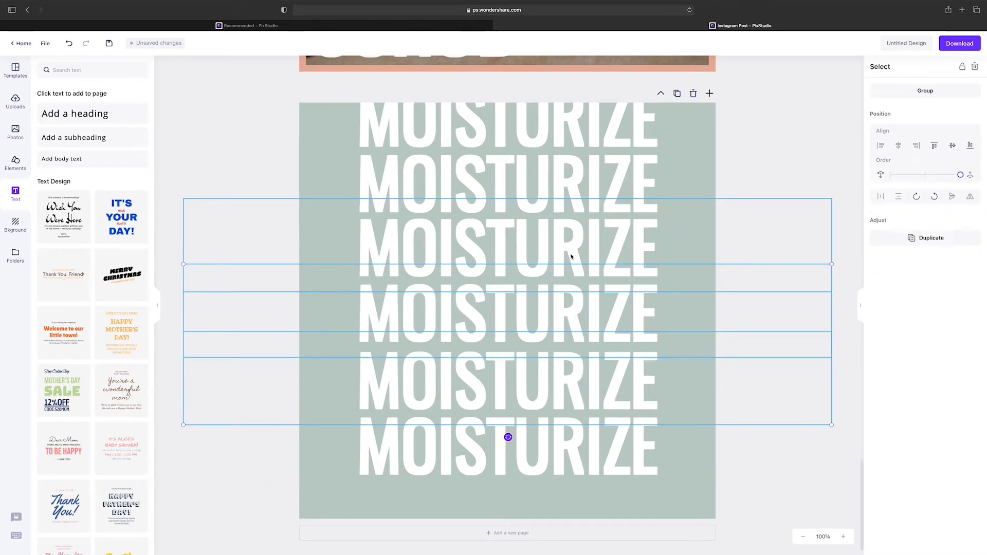
{"action": "left_click", "coordinate": [569, 257], "text": "shift"}
{"action": "left_click", "coordinate": [570, 450], "text": "shift"}
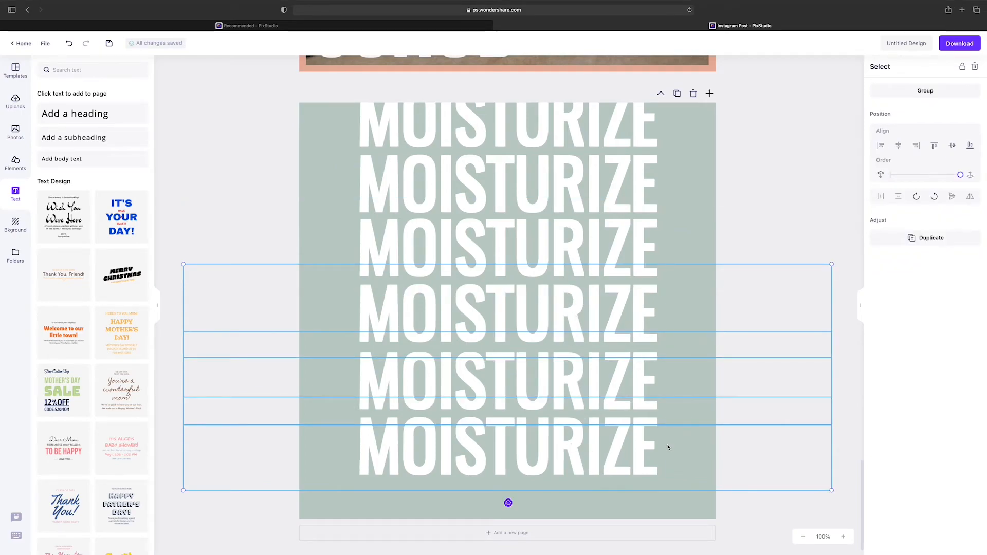
{"action": "left_click", "coordinate": [612, 246], "text": "shift"}
{"action": "left_click", "coordinate": [612, 172], "text": "shift"}
{"action": "left_click", "coordinate": [598, 126], "text": "shift"}
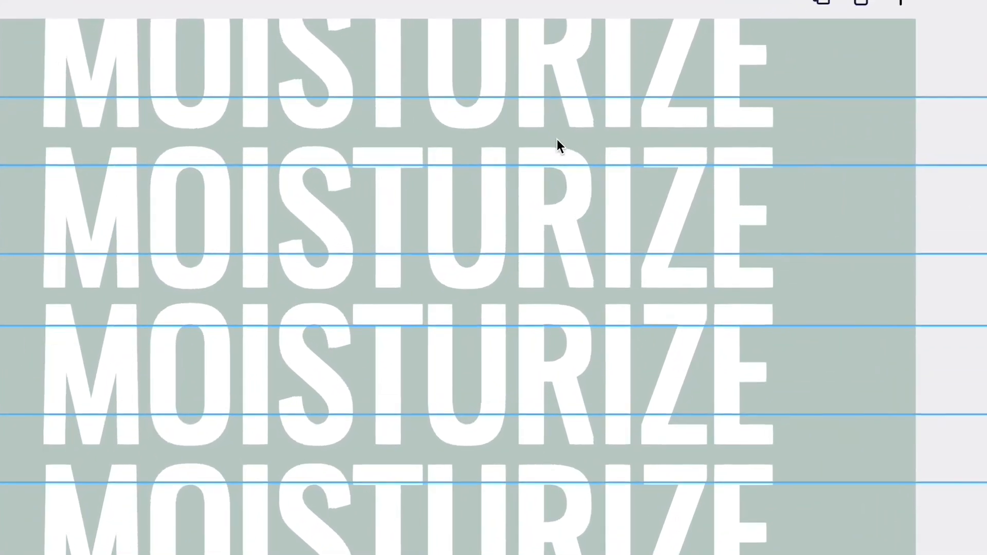
{"action": "right_click", "coordinate": [568, 152]}
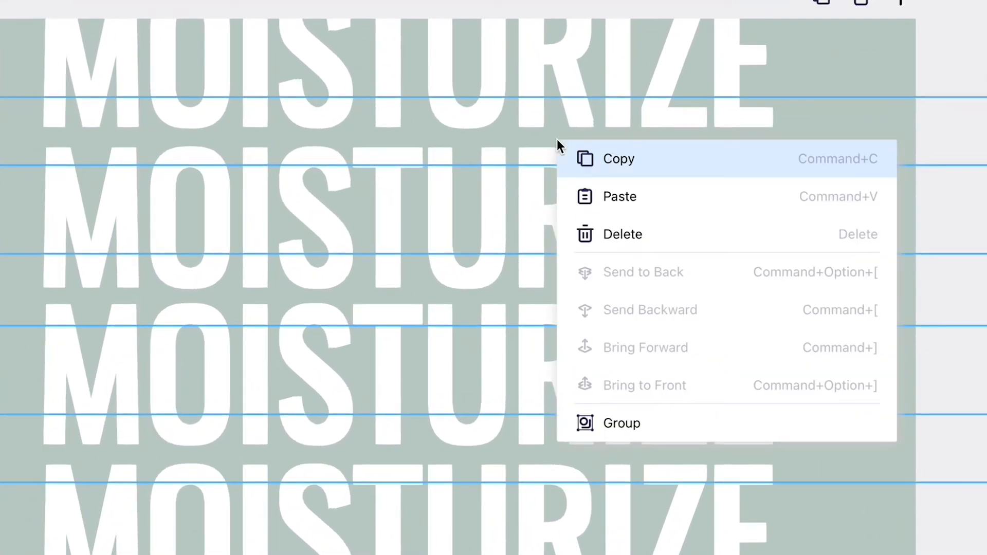
{"action": "left_click", "coordinate": [620, 423]}
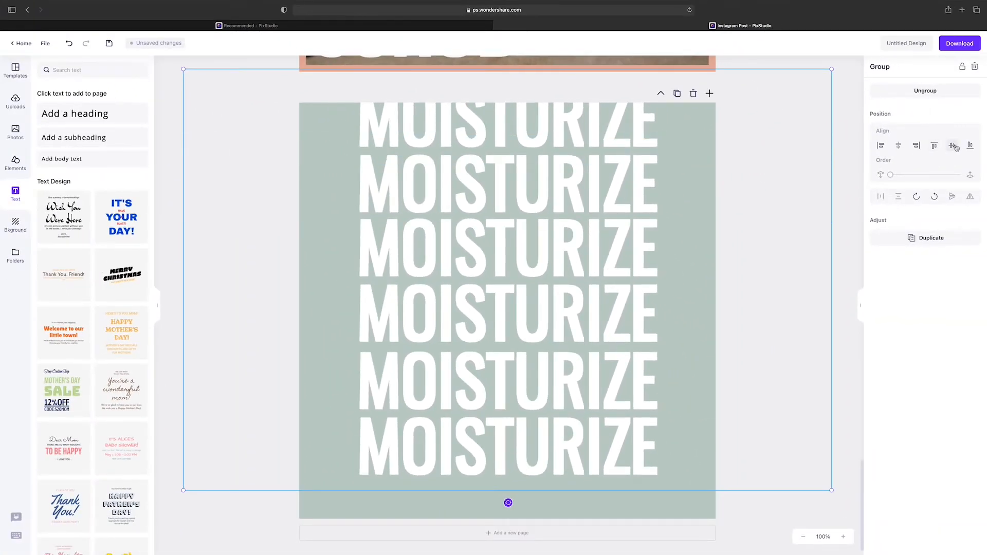
{"action": "left_click", "coordinate": [953, 146]}
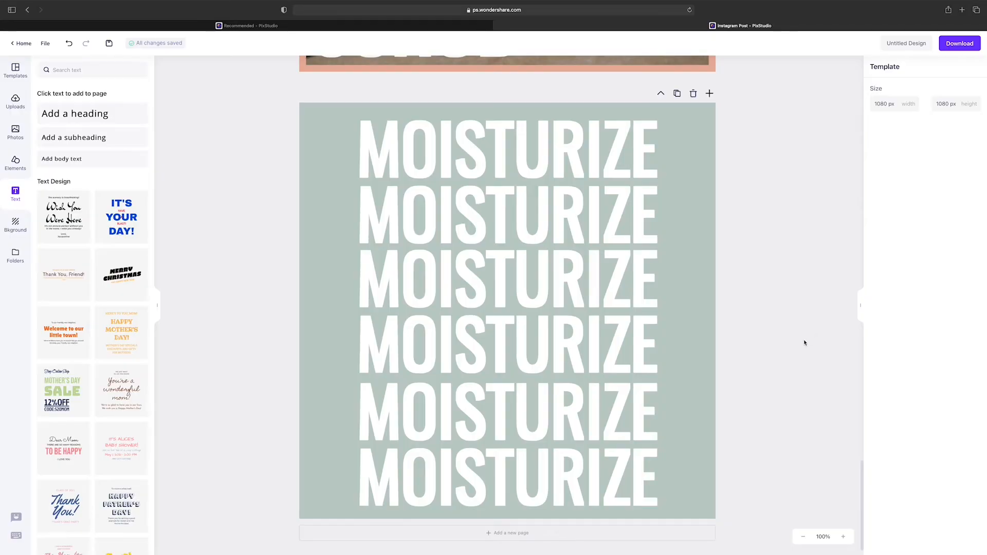
Step: Add a new page below the "MOISTURIZE" page and set its background to the teal hex color 698D8D
{"action": "left_click", "coordinate": [502, 535]}
{"action": "left_click", "coordinate": [655, 220]}
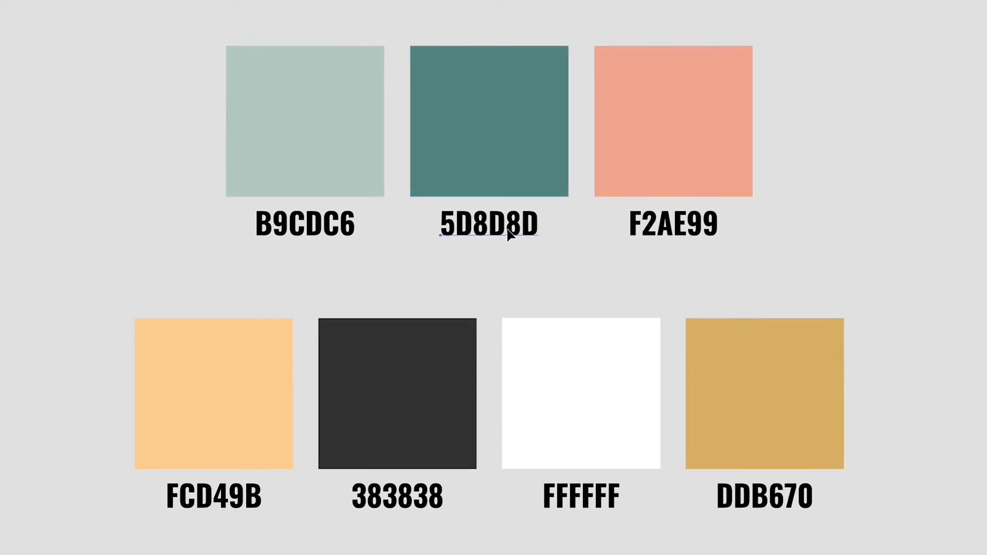
{"action": "double_click", "coordinate": [509, 234]}
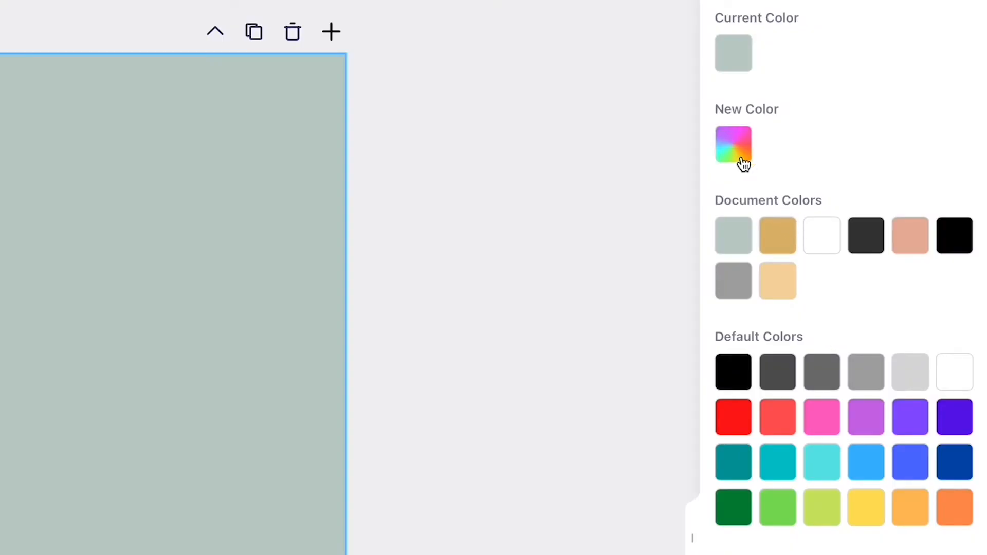
{"action": "left_click", "coordinate": [738, 158]}
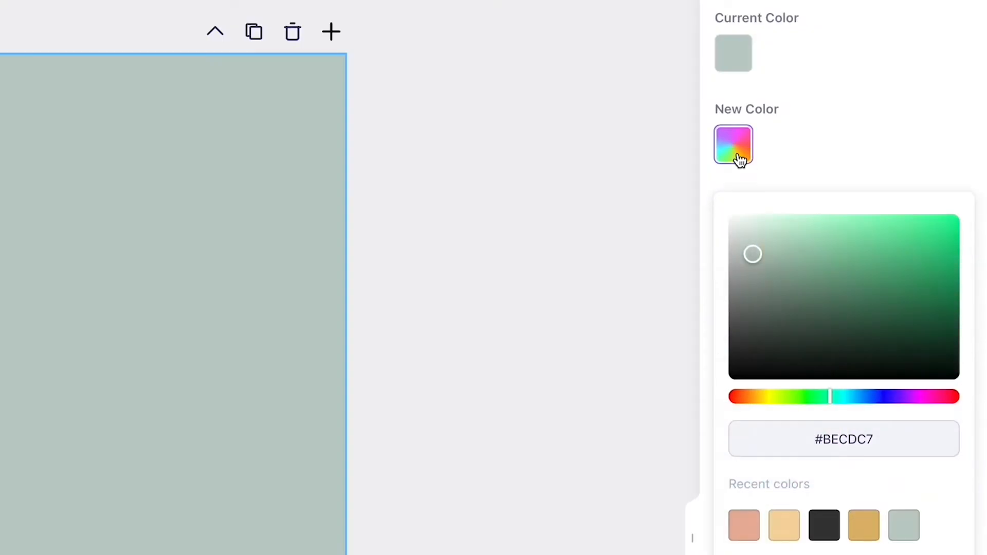
{"action": "left_click", "coordinate": [819, 436]}
{"action": "type", "text": "#5D8080"}
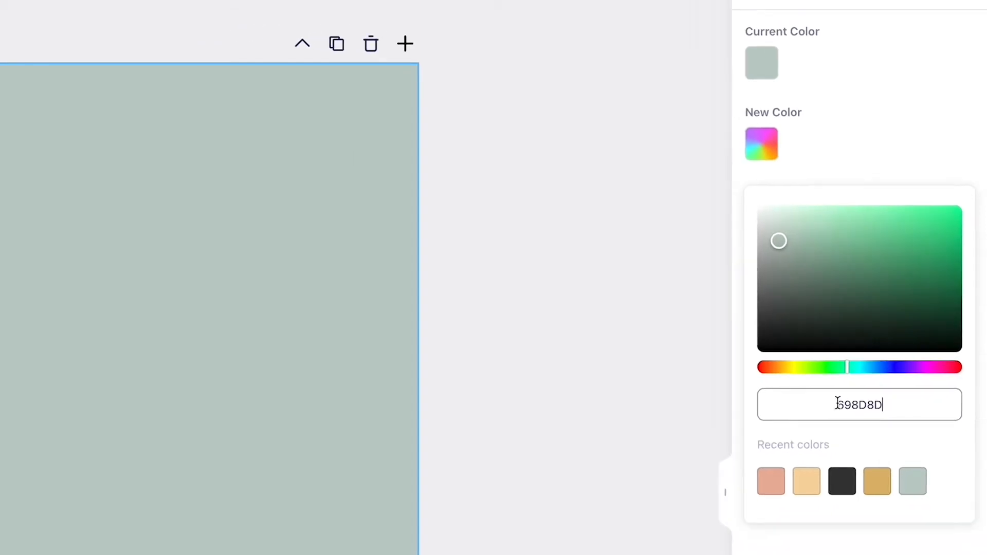
{"action": "left_click", "coordinate": [404, 367]}
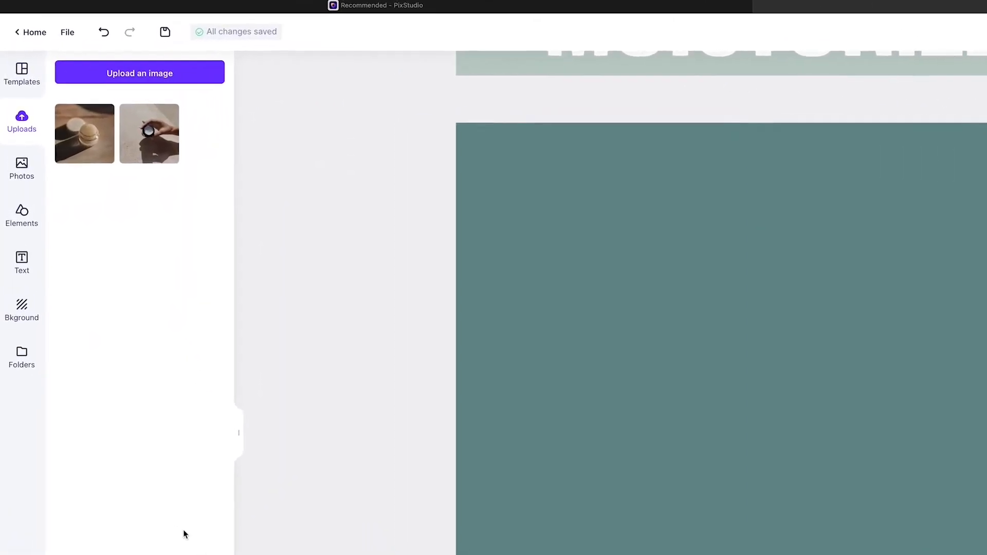
Step: Show the Unsplash collection of the stock photo library
{"action": "left_click", "coordinate": [29, 203]}
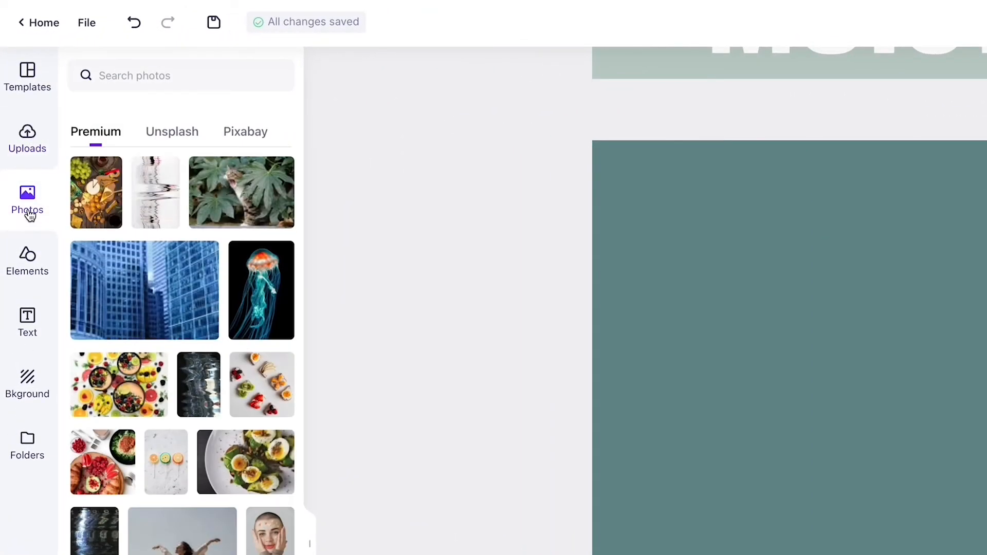
{"action": "left_click", "coordinate": [154, 138]}
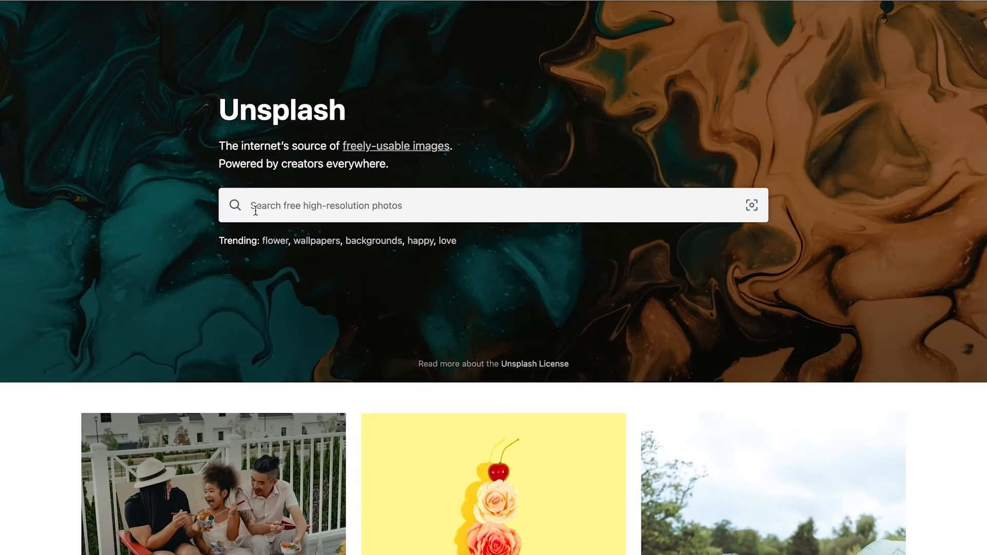
{"action": "left_click", "coordinate": [256, 211]}
{"action": "type", "text": "mountains"}
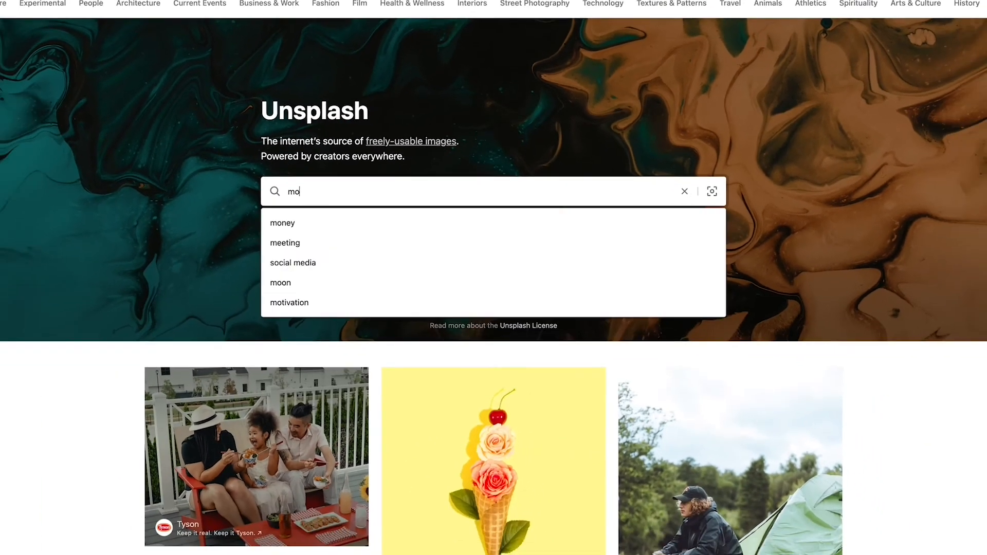
{"action": "key", "text": "Return"}
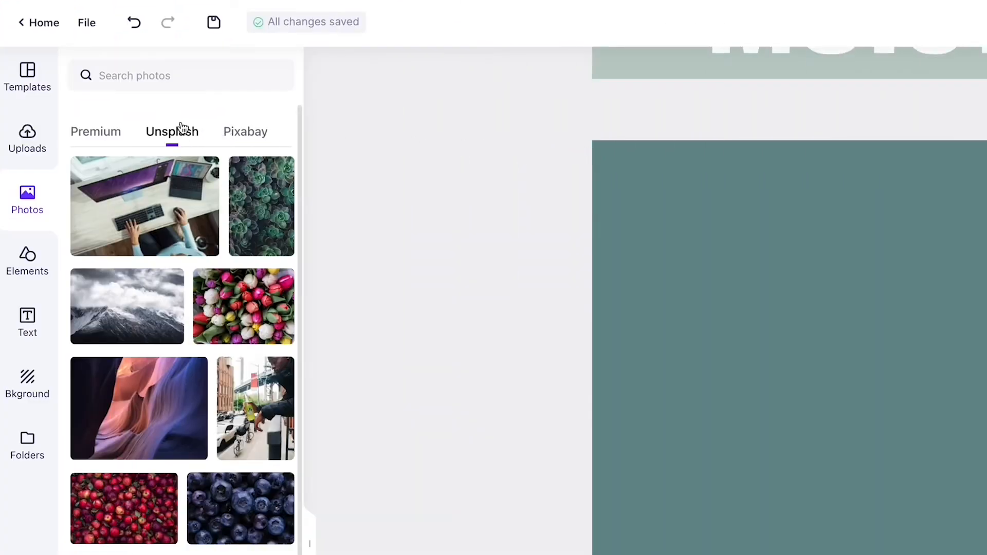
Step: Search the Unsplash photos for "coffee beans" and add the photo of a partly visible white bowl of beans to the teal page
{"action": "left_click", "coordinate": [172, 76]}
{"action": "type", "text": "co"}
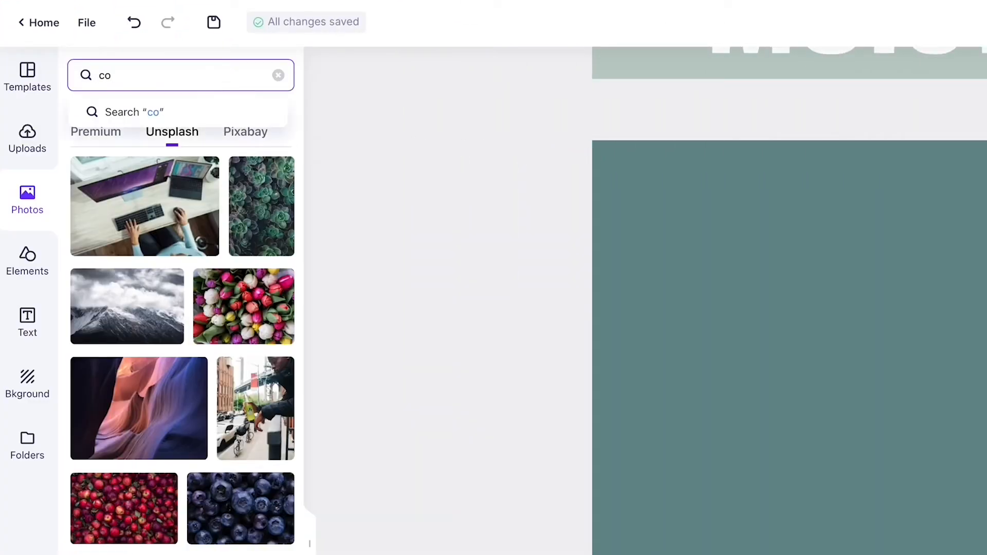
{"action": "type", "text": "ffee beans"}
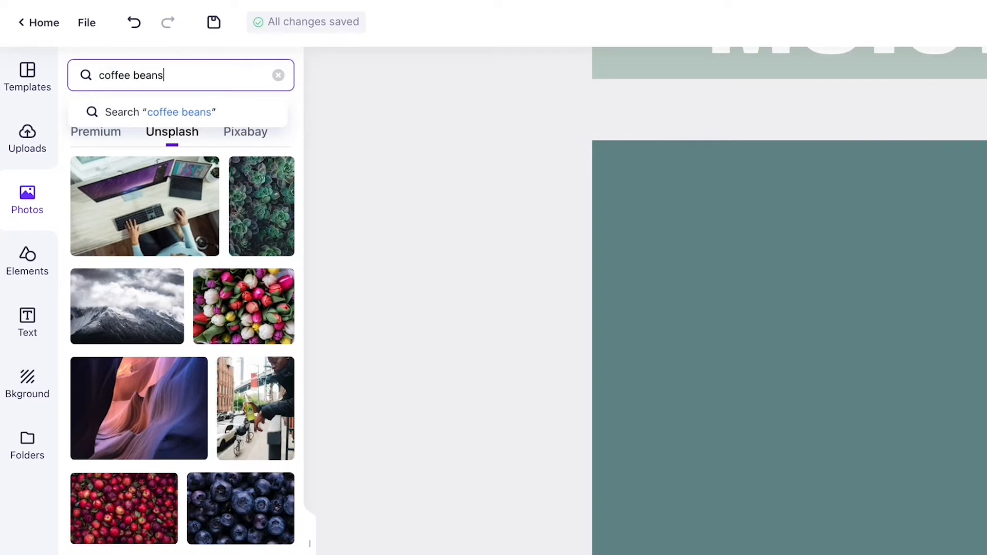
{"action": "key", "text": "Return"}
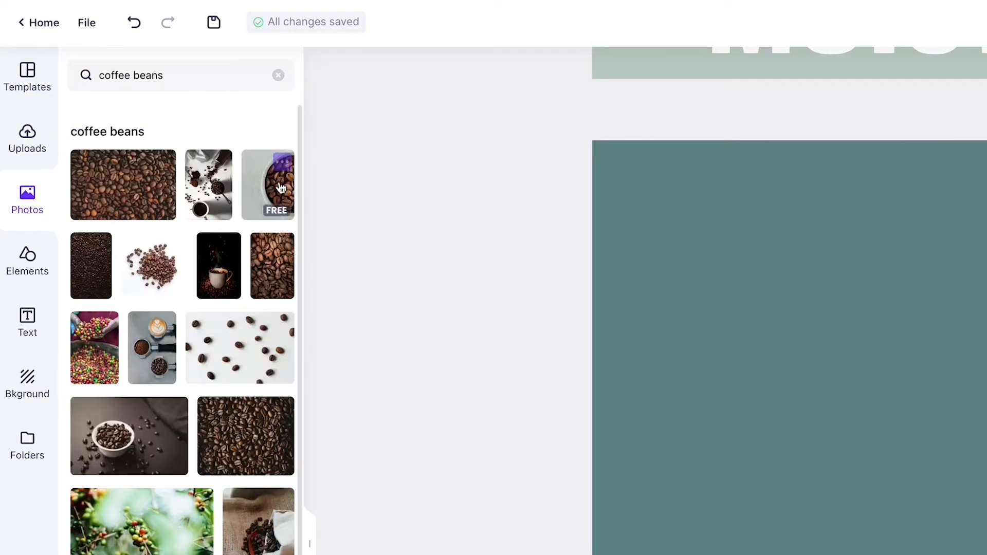
{"action": "left_click", "coordinate": [270, 187]}
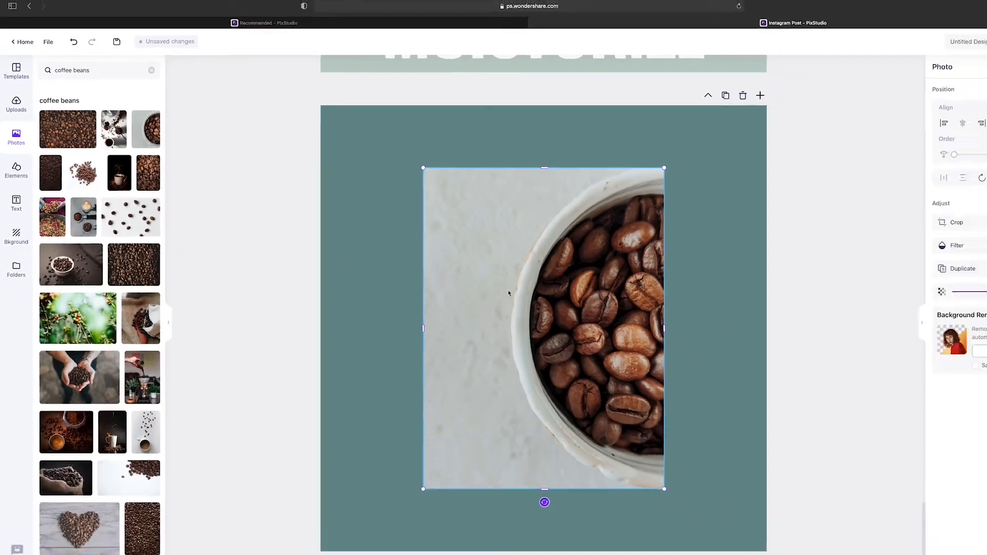
Step: Move the coffee bean photo toward the page's upper edge and enlarge it to about 771 x 1028, nearly filling the page height
{"action": "left_click_drag", "start_coordinate": [863, 418], "coordinate": [889, 341]}
{"action": "left_click_drag", "start_coordinate": [534, 230], "coordinate": [534, 228]}
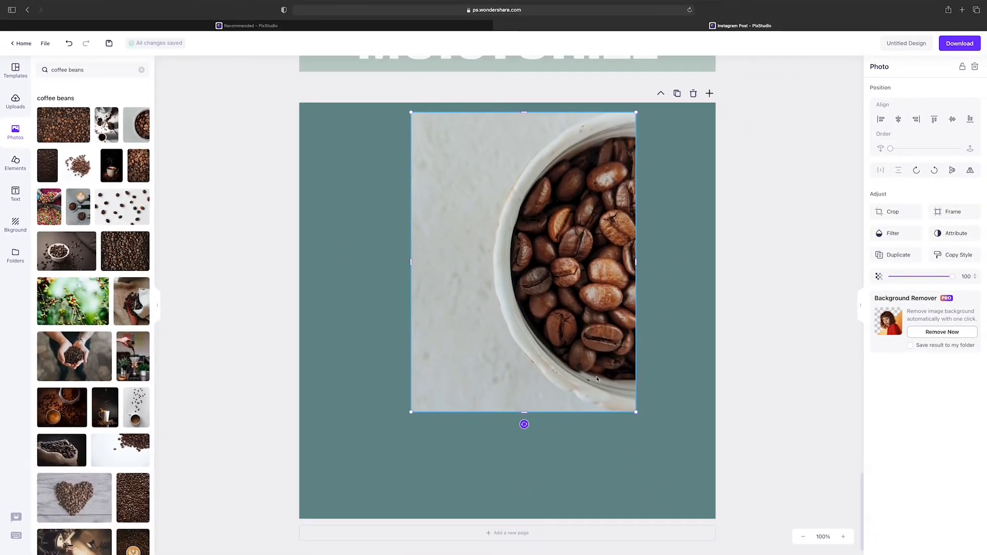
{"action": "left_click_drag", "start_coordinate": [636, 412], "coordinate": [712, 503]}
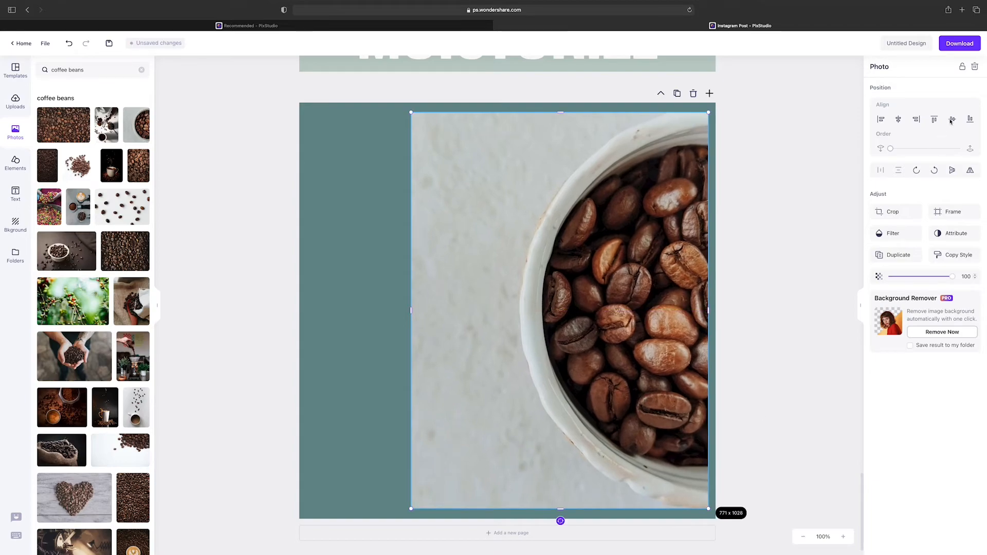
{"action": "left_click", "coordinate": [756, 175]}
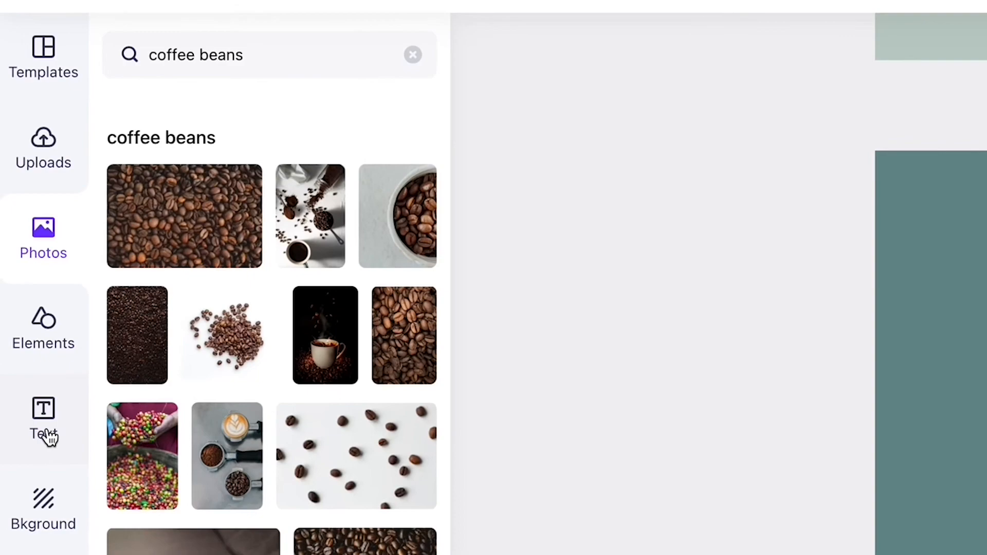
Step: Add a heading to the coffee bean page reading "COFFEE", "SCRUB" and "RECIPE" on three lines
{"action": "left_click", "coordinate": [46, 437]}
{"action": "left_click", "coordinate": [214, 192]}
{"action": "type", "text": "COF"}
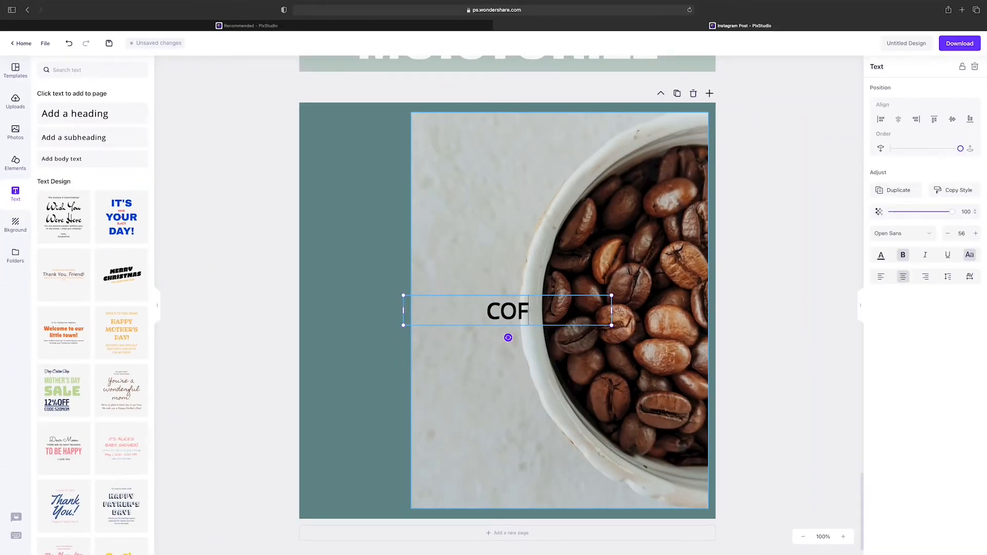
{"action": "type", "text": "FEE"}
{"action": "key", "text": "Return"}
{"action": "type", "text": "SCRUB"}
{"action": "key", "text": "Return"}
{"action": "type", "text": "RECIPE"}
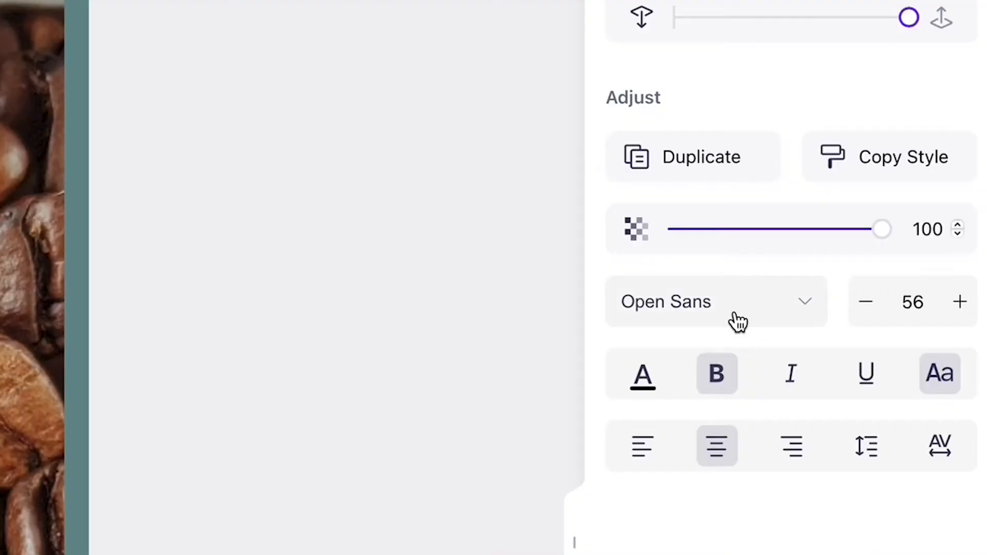
Step: Set the "COFFEE SCRUB RECIPE" heading's font to Oswald and its color to white
{"action": "left_click", "coordinate": [909, 237]}
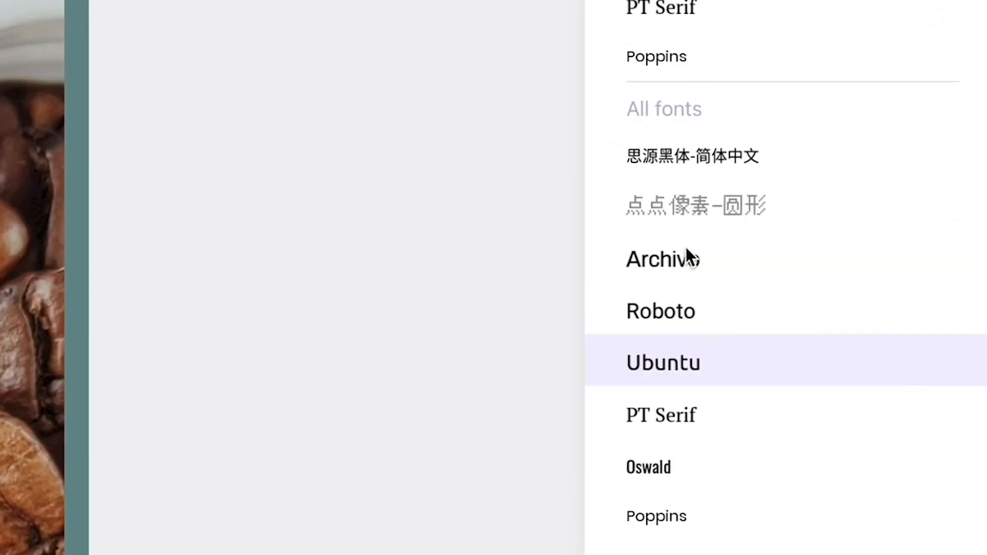
{"action": "left_click", "coordinate": [670, 190]}
{"action": "left_click", "coordinate": [664, 72]}
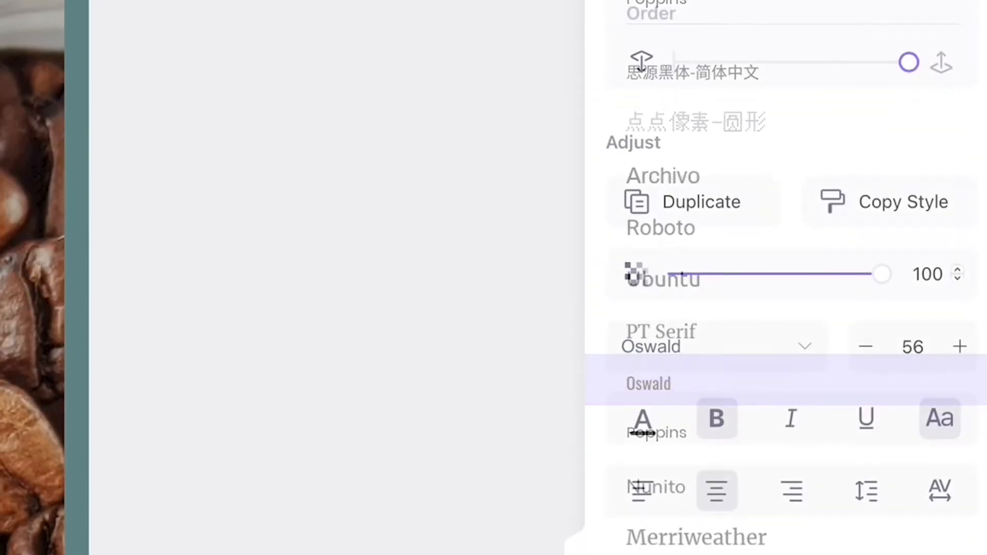
{"action": "left_click", "coordinate": [643, 309]}
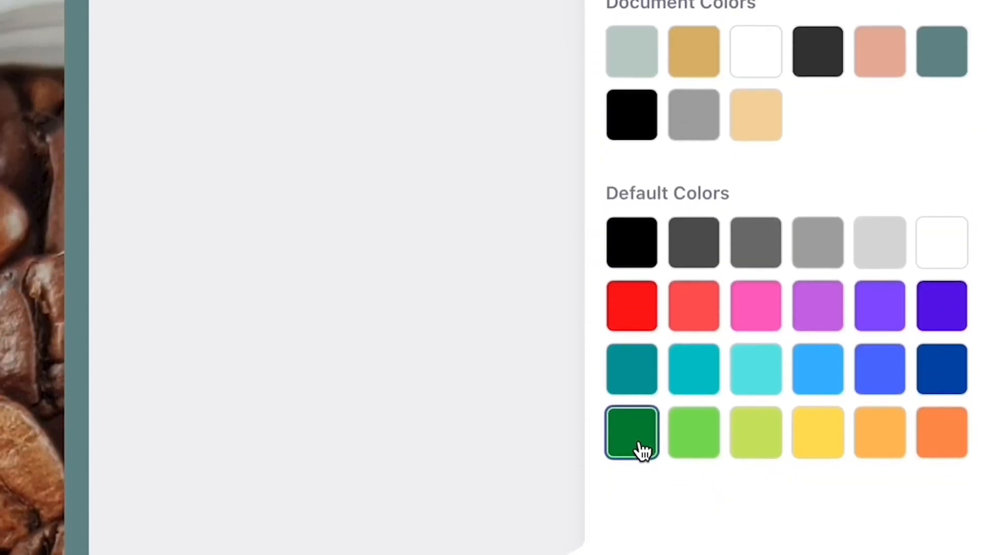
{"action": "left_click", "coordinate": [755, 285]}
{"action": "left_click", "coordinate": [618, 41]}
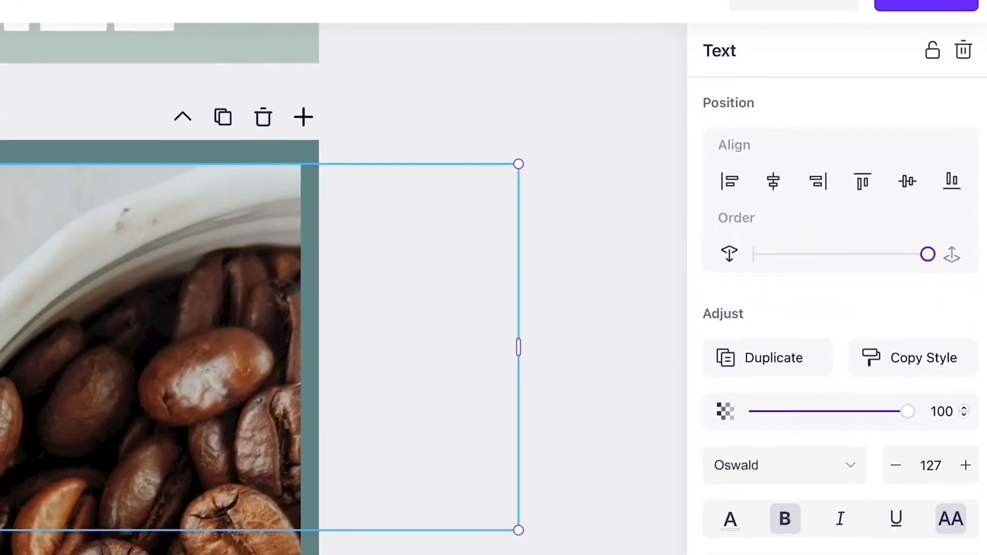
Step: Left-align the heading at font size 195 and place it in the page's upper-left corner, overlapping the photo
{"action": "left_click", "coordinate": [965, 466]}
{"action": "left_click_drag", "start_coordinate": [439, 228], "coordinate": [422, 218]}
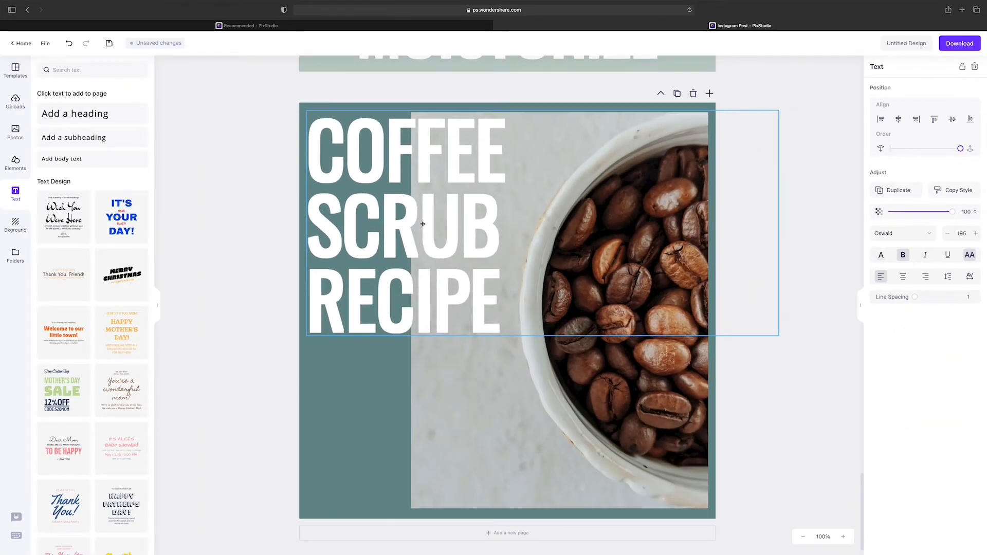
{"action": "key", "text": "Escape"}
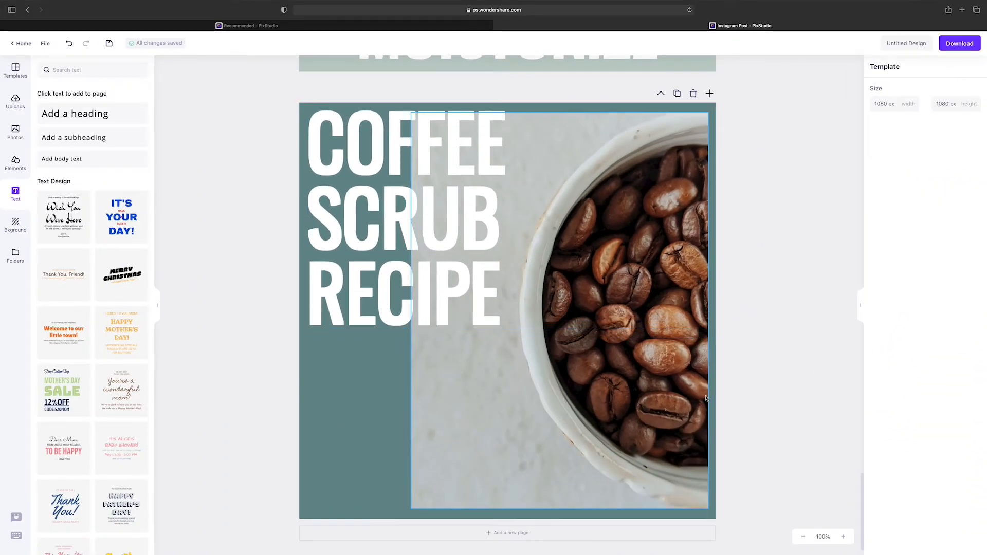
Step: Add the recently used arrow element to the page and set both of its colors to white
{"action": "left_click", "coordinate": [12, 170]}
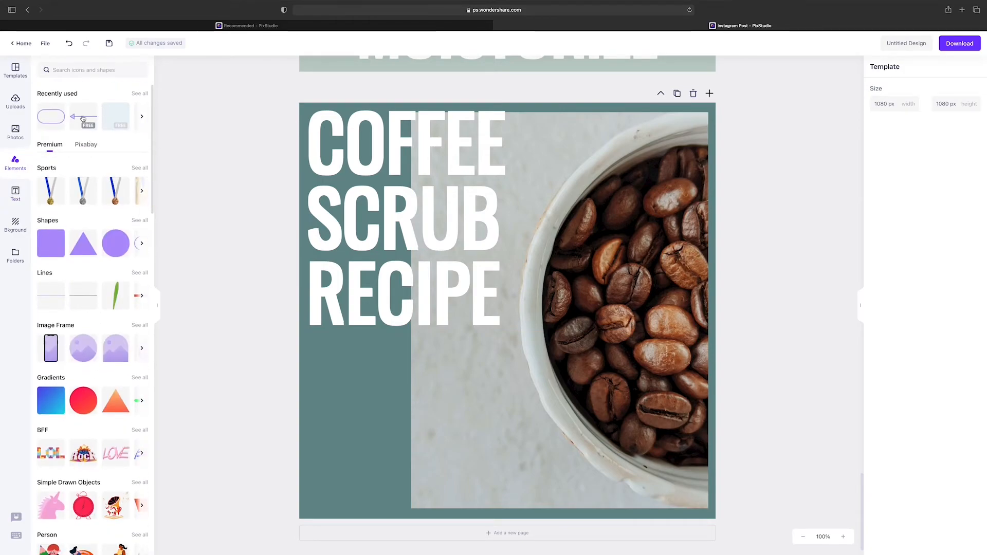
{"action": "left_click", "coordinate": [83, 119]}
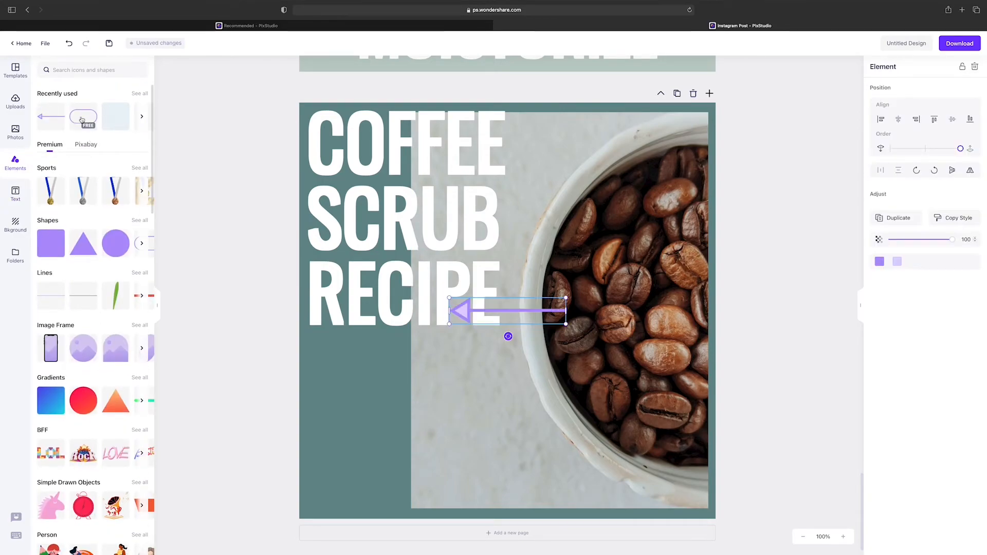
{"action": "left_click", "coordinate": [897, 261]}
{"action": "left_click", "coordinate": [914, 180]}
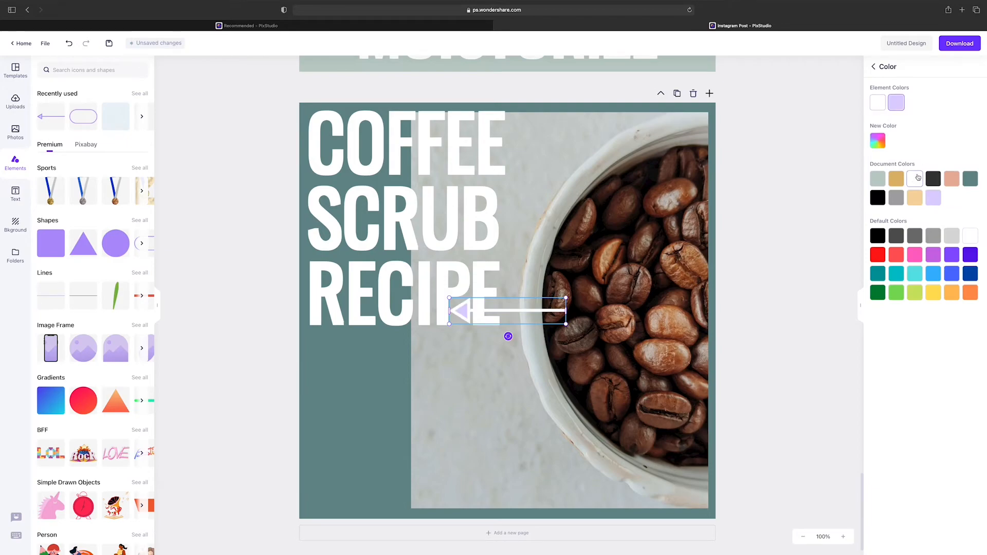
{"action": "left_click", "coordinate": [917, 177]}
{"action": "left_click", "coordinate": [874, 66]}
Step: Flip the arrow horizontally to point right and move it below the "RECIPE" line
{"action": "left_click", "coordinate": [970, 170]}
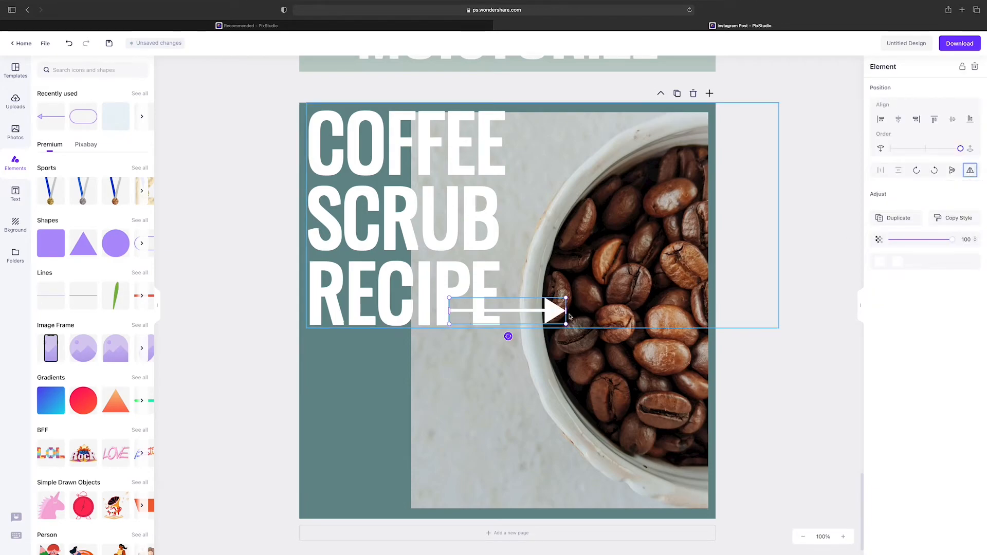
{"action": "left_click_drag", "start_coordinate": [552, 311], "coordinate": [443, 393]}
Step: Add the recently used rounded outline shape to the page and color it white
{"action": "left_click", "coordinate": [83, 117]}
{"action": "left_click", "coordinate": [879, 262]}
{"action": "left_click", "coordinate": [970, 236]}
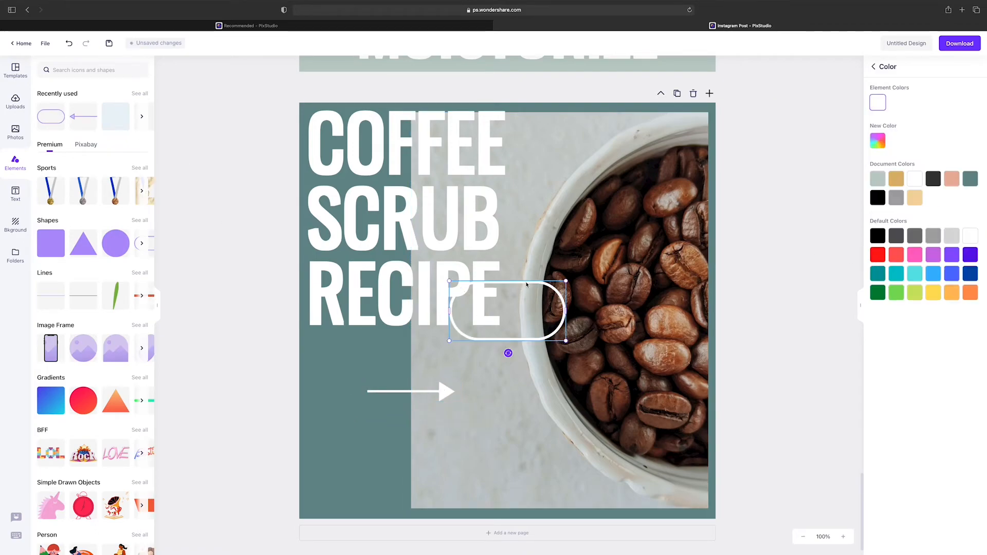
Step: Move the rounded outline onto the arrow and resize it into a pill that encloses the whole arrow
{"action": "left_click_drag", "start_coordinate": [521, 333], "coordinate": [430, 406]}
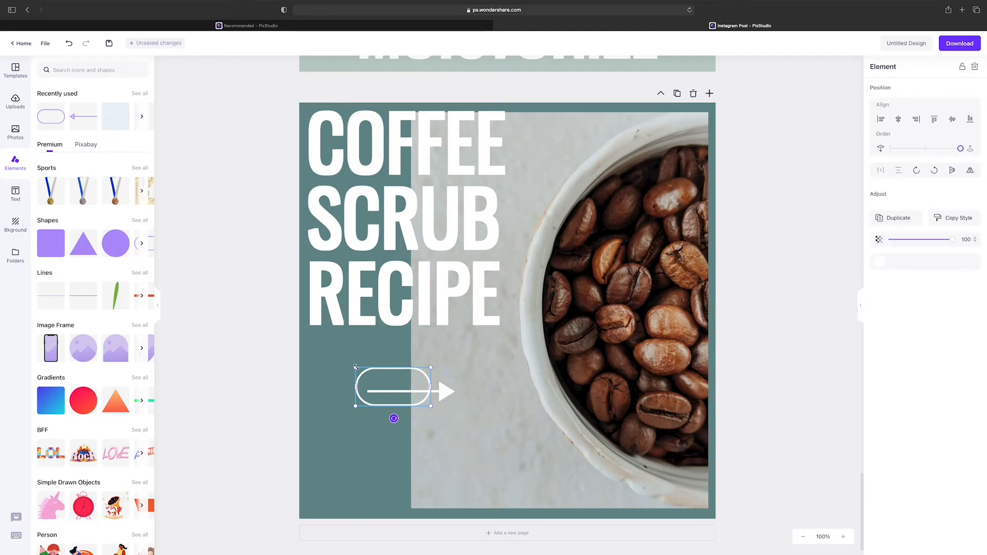
{"action": "left_click_drag", "start_coordinate": [356, 367], "coordinate": [361, 370]}
{"action": "left_click_drag", "start_coordinate": [394, 384], "coordinate": [443, 373]}
{"action": "left_click", "coordinate": [237, 371]}
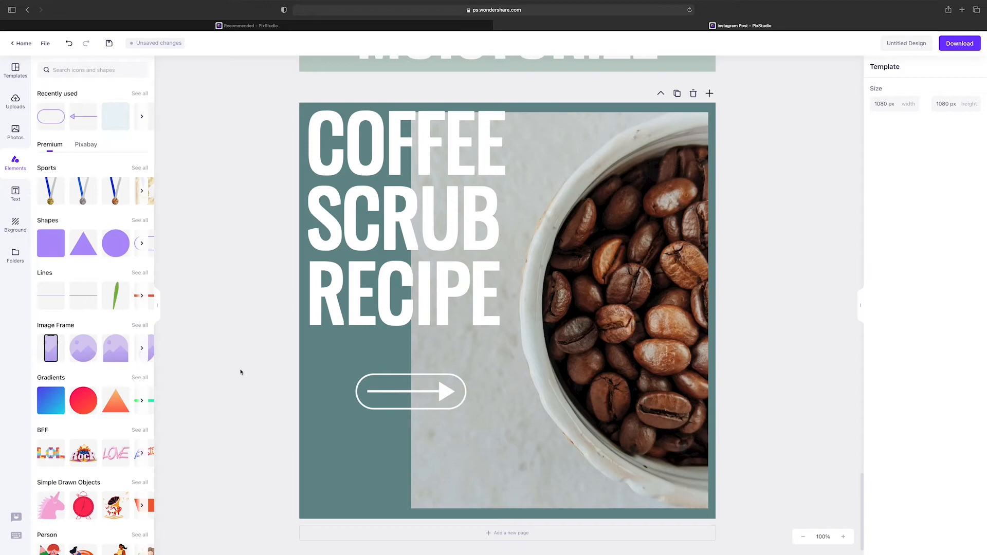
Step: Change the pill outline's color to the dark grey document color
{"action": "left_click", "coordinate": [445, 394]}
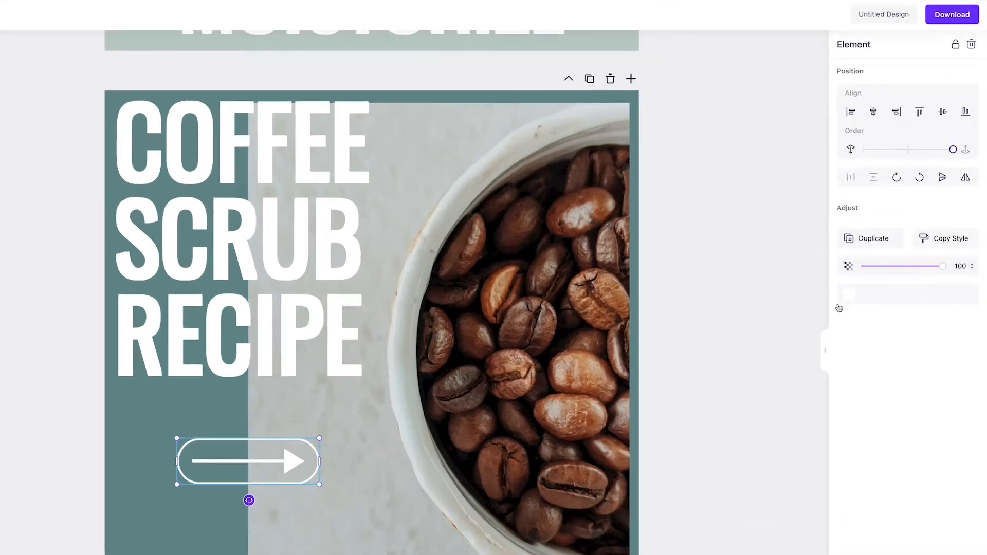
{"action": "left_click", "coordinate": [880, 262]}
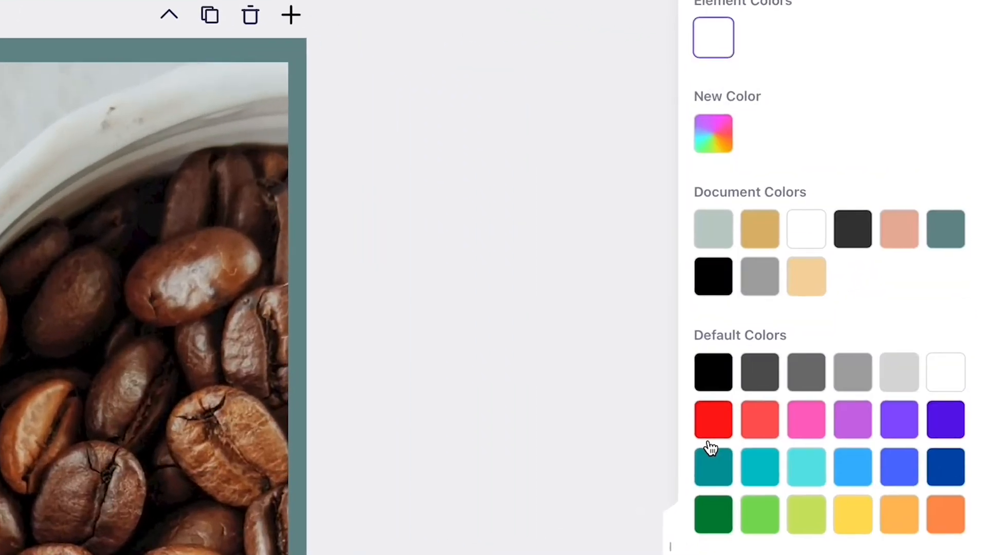
{"action": "left_click", "coordinate": [851, 230]}
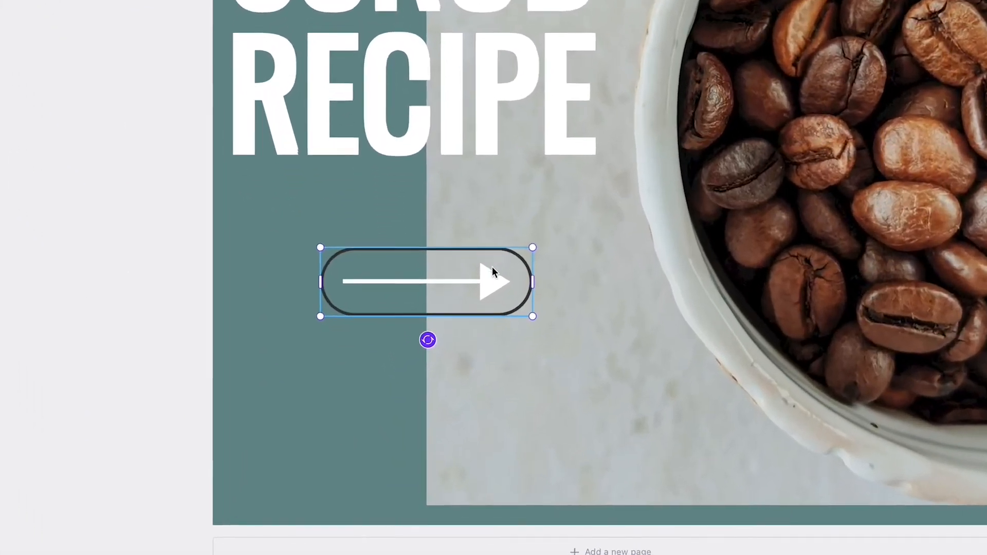
Step: Move the pill outline off the arrow, recolor the arrow to the same dark grey, and place the outline back around it
{"action": "left_click_drag", "start_coordinate": [443, 374], "coordinate": [444, 406]}
{"action": "left_click", "coordinate": [532, 189]}
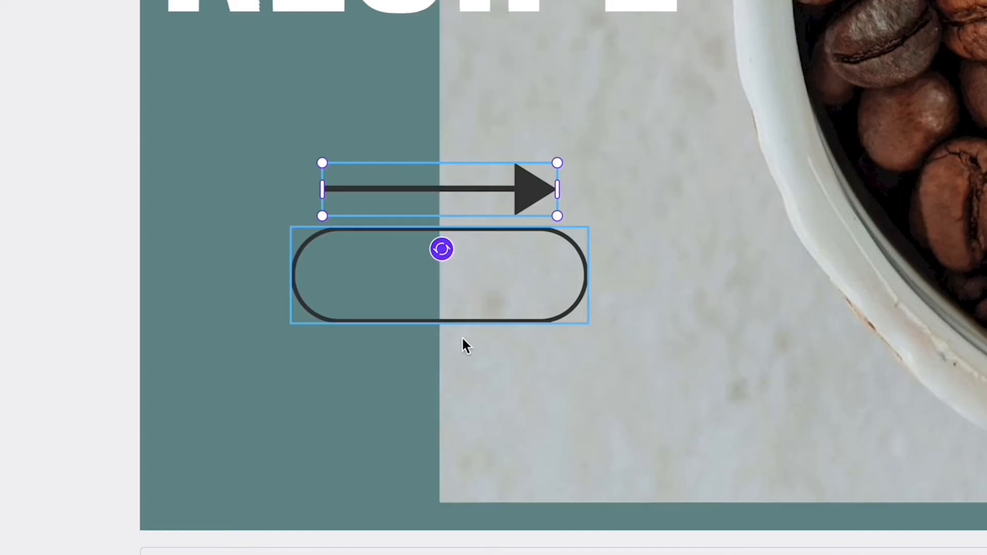
{"action": "left_click_drag", "start_coordinate": [372, 309], "coordinate": [370, 231]}
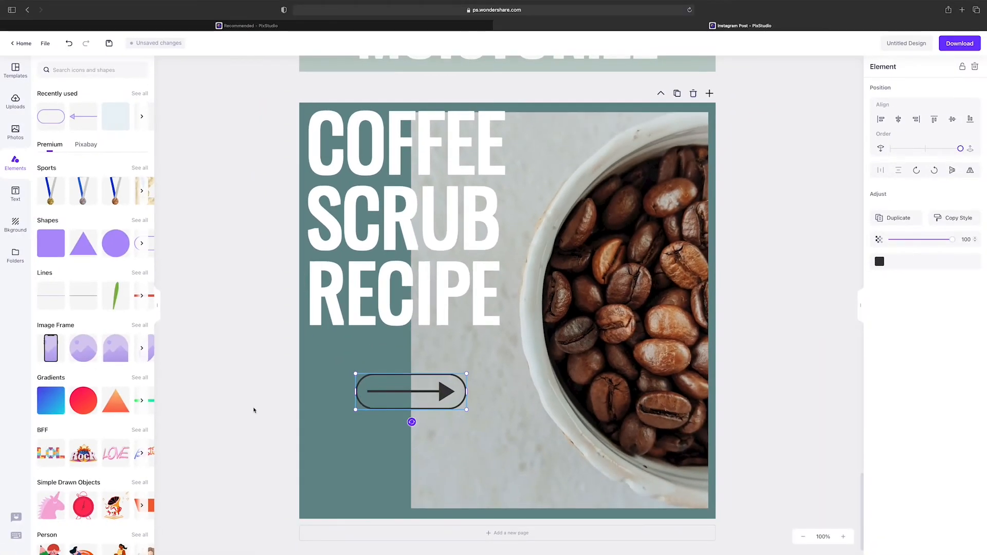
{"action": "left_click", "coordinate": [0, 242]}
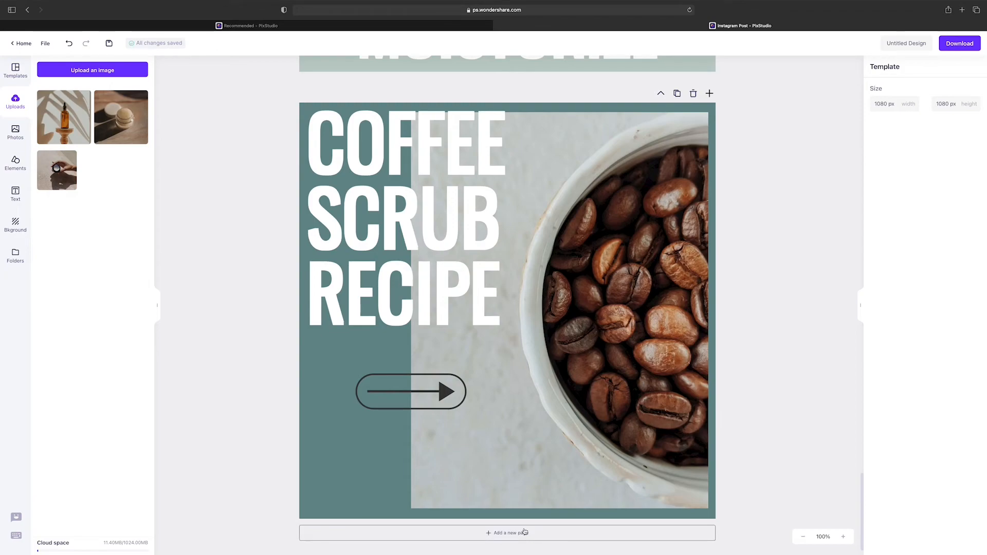
Step: Add a new page below the coffee scrub page and set its background to the light orange document color
{"action": "left_click", "coordinate": [525, 532]}
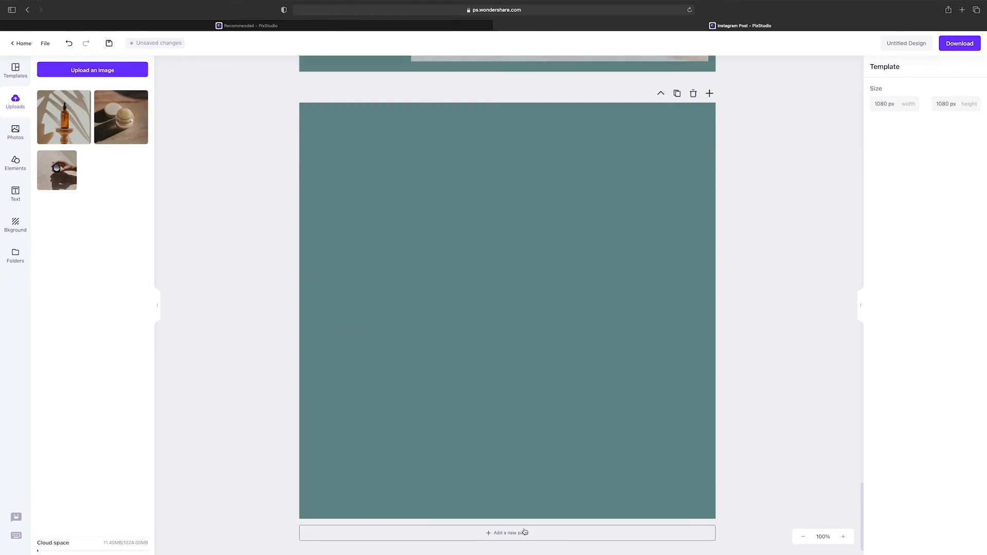
{"action": "left_click", "coordinate": [524, 341]}
{"action": "left_click", "coordinate": [820, 421]}
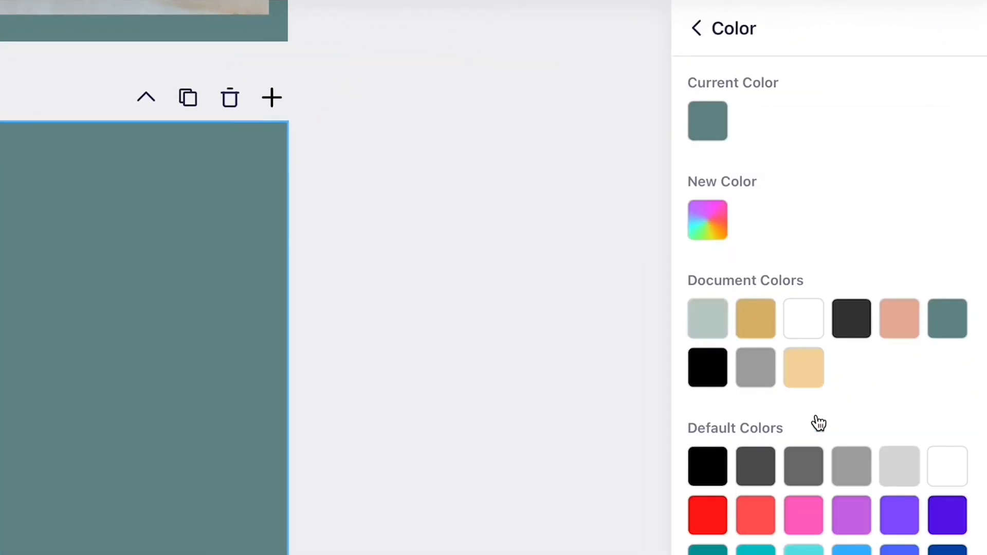
{"action": "left_click", "coordinate": [802, 374]}
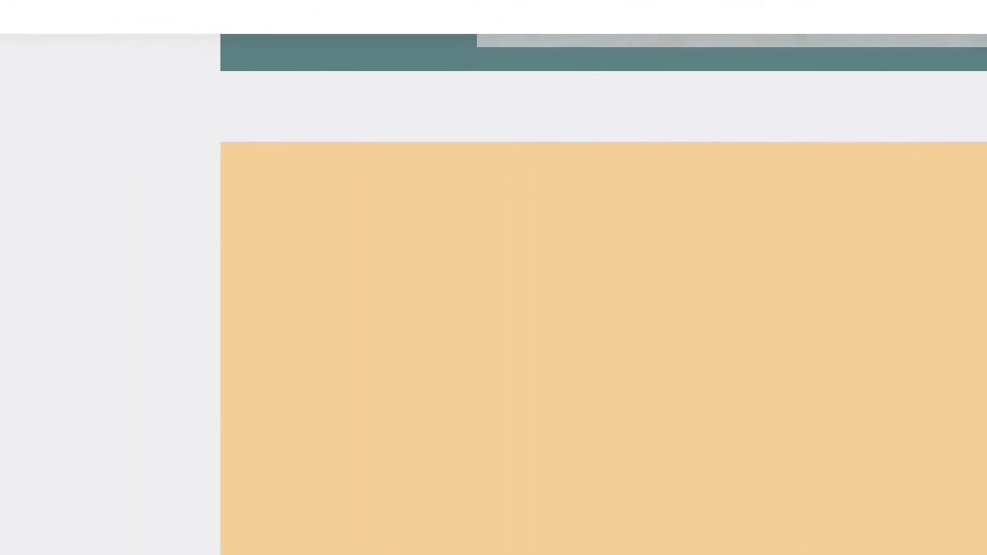
Step: Place a large centered circular image frame on the light orange page and fill it with Kaelani_4.JPG
{"action": "left_click", "coordinate": [33, 290]}
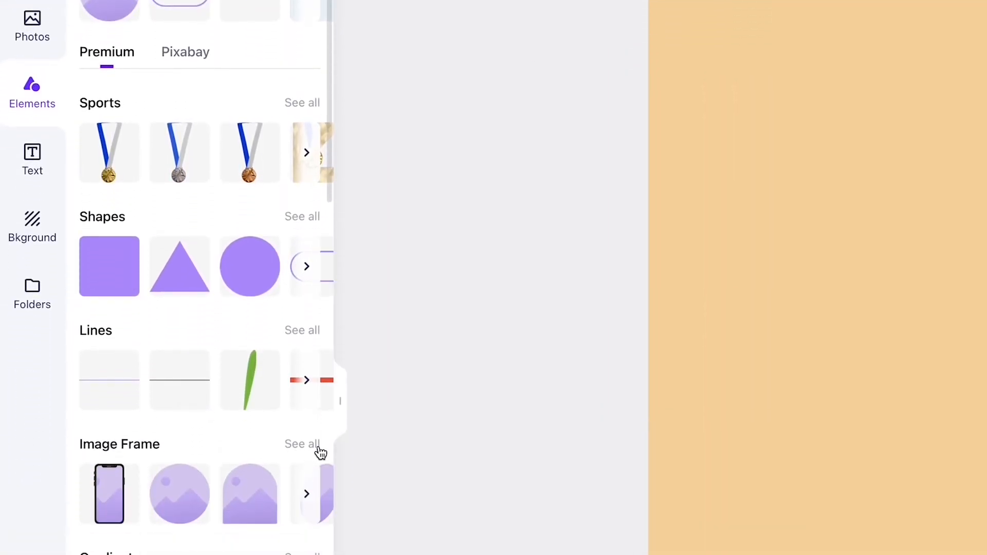
{"action": "left_click", "coordinate": [318, 450]}
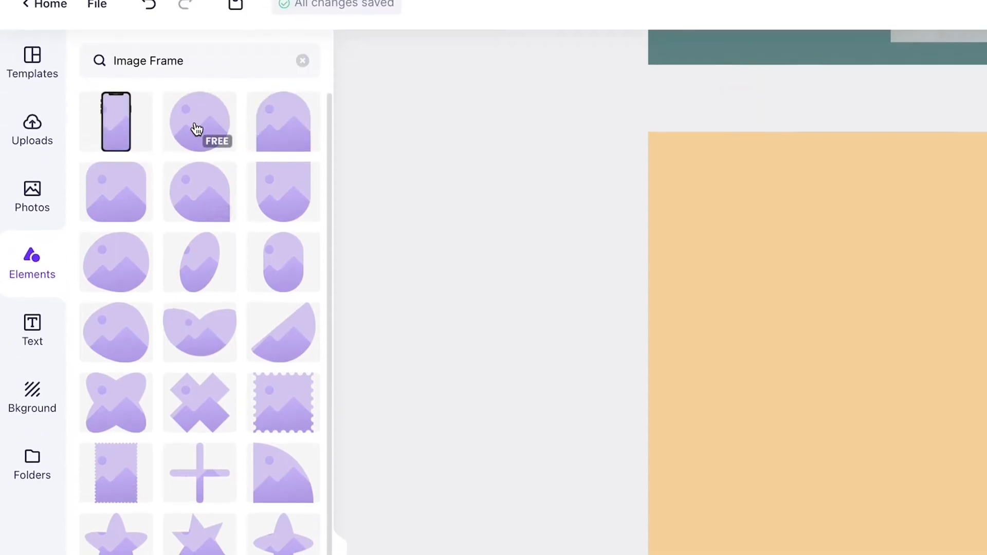
{"action": "left_click", "coordinate": [197, 127]}
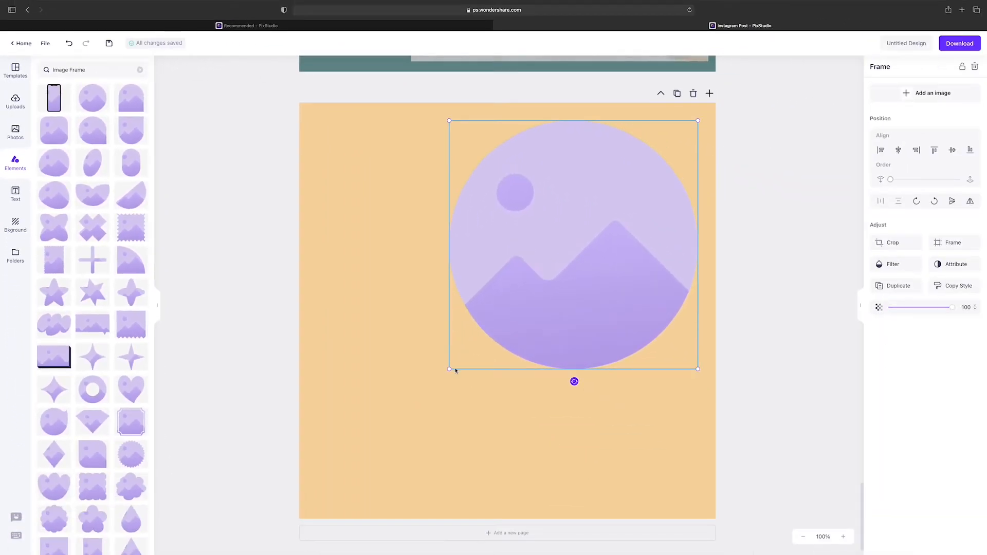
{"action": "left_click_drag", "start_coordinate": [453, 369], "coordinate": [339, 479]}
{"action": "key", "text": "ctrl+z"}
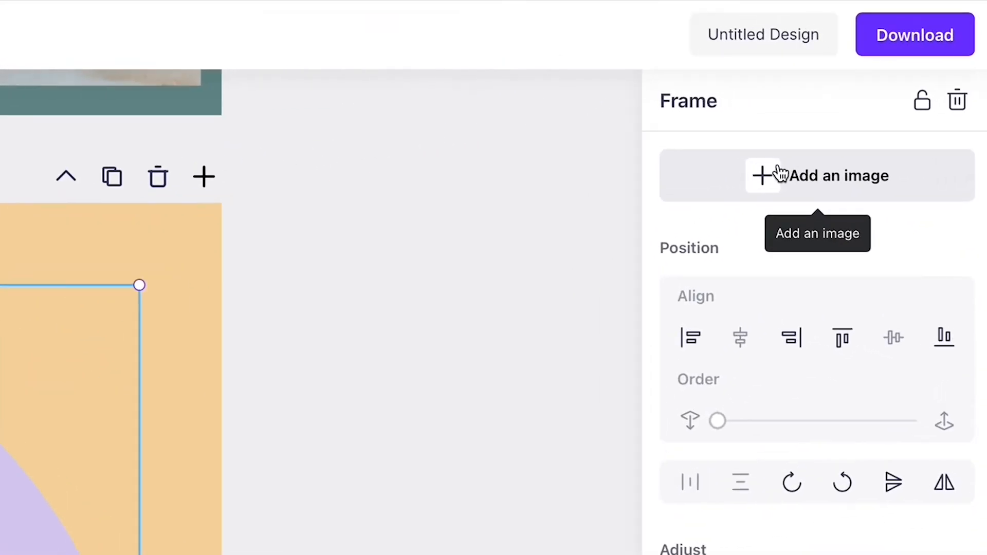
{"action": "left_click", "coordinate": [781, 174]}
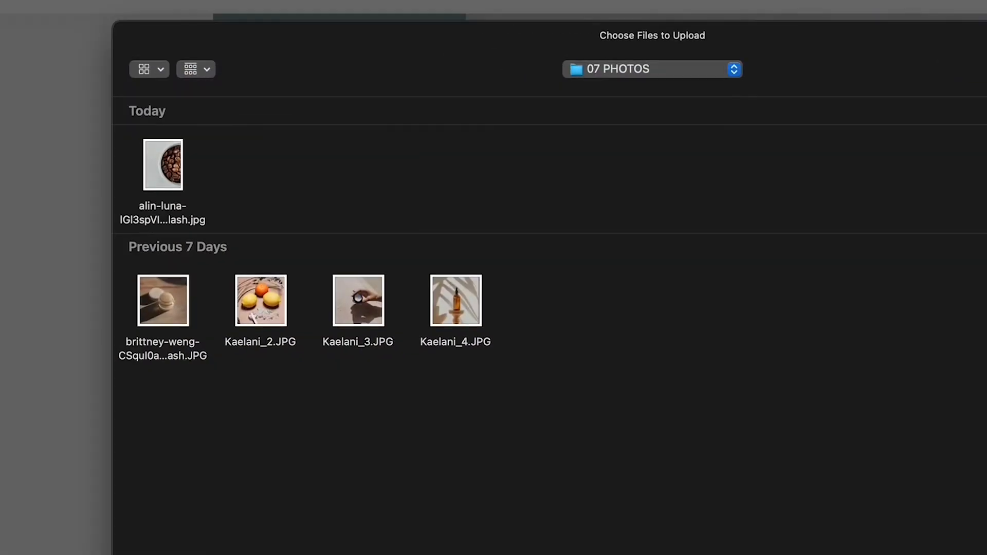
{"action": "double_click", "coordinate": [456, 350]}
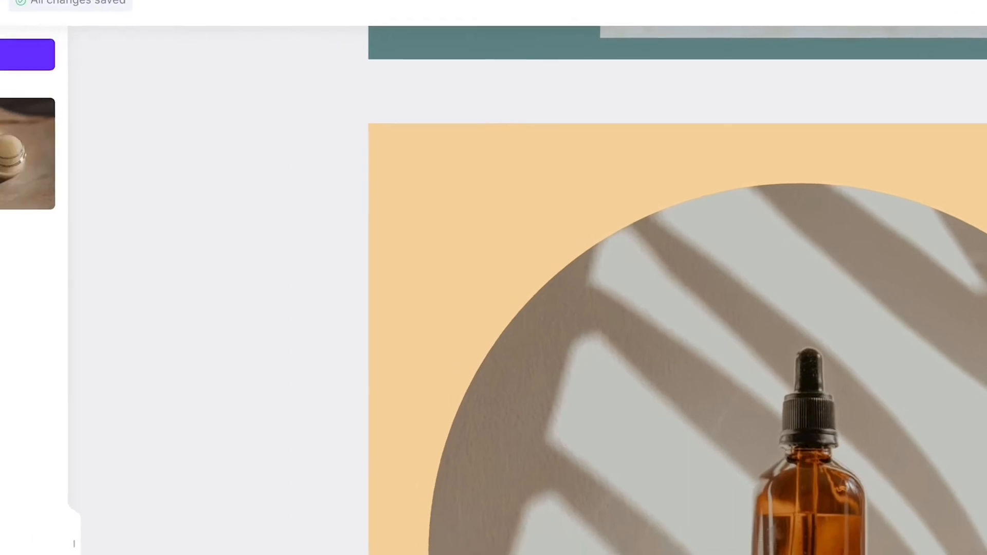
Step: Add the heading "SERUM" to the light orange page in white Oswald
{"action": "left_click", "coordinate": [29, 293]}
{"action": "left_click", "coordinate": [172, 149]}
{"action": "type", "text": "SERUM"}
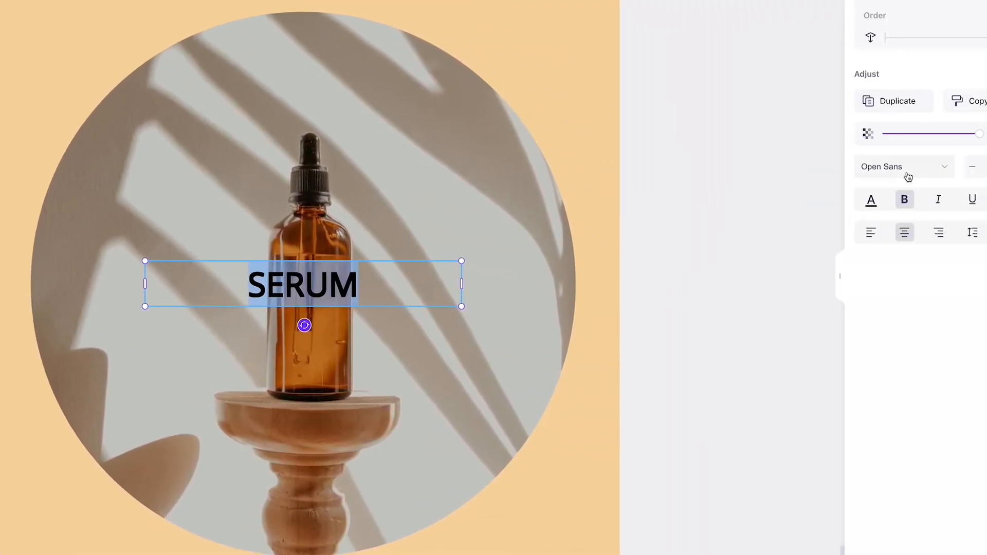
{"action": "left_click", "coordinate": [903, 165]}
{"action": "left_click", "coordinate": [822, 206]}
{"action": "left_click", "coordinate": [822, 206]}
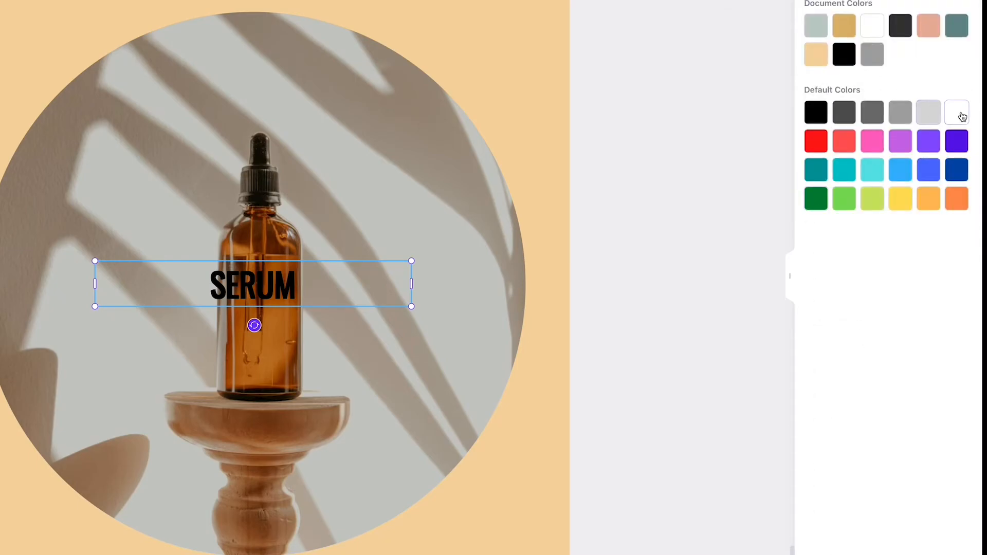
{"action": "left_click", "coordinate": [961, 116]}
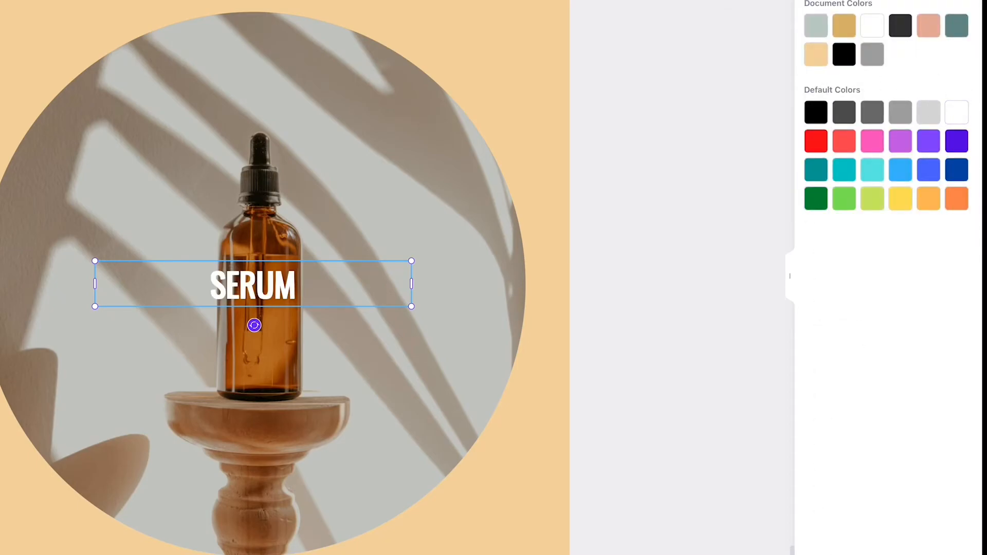
Step: Set the "SERUM" heading to size 300 and position it horizontally centered over the lower part of the circular photo
{"action": "left_click", "coordinate": [945, 166]}
{"action": "type", "text": "300"}
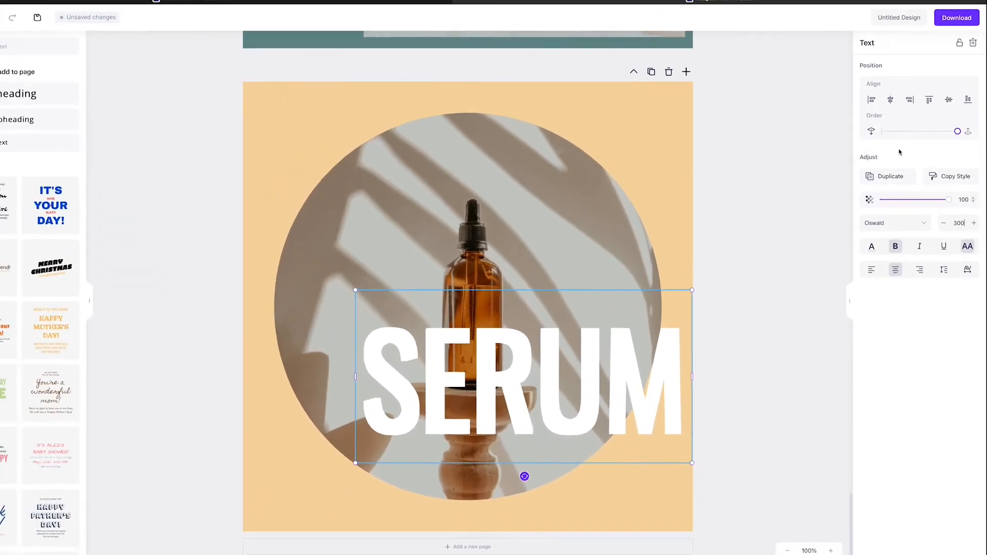
{"action": "left_click", "coordinate": [948, 100]}
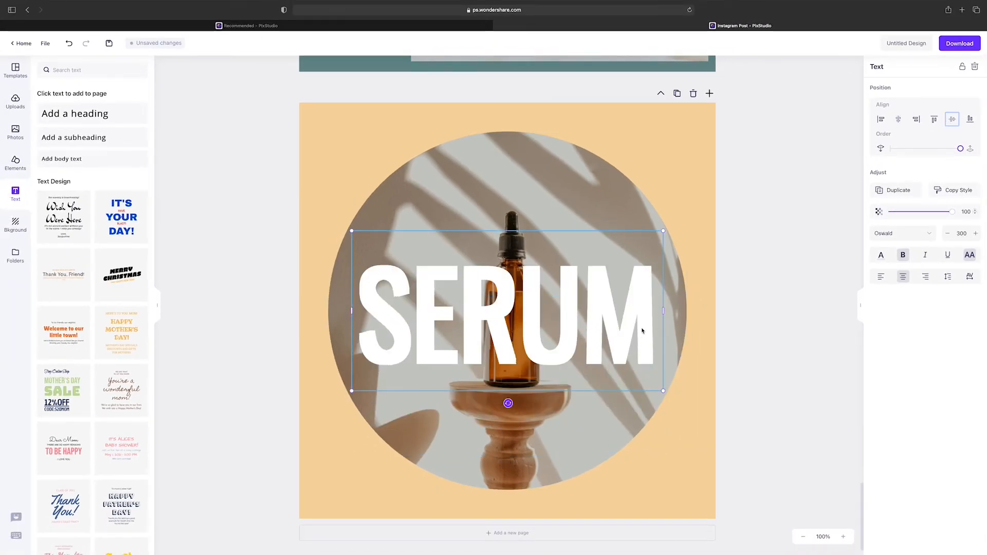
{"action": "left_click_drag", "start_coordinate": [644, 325], "coordinate": [641, 419]}
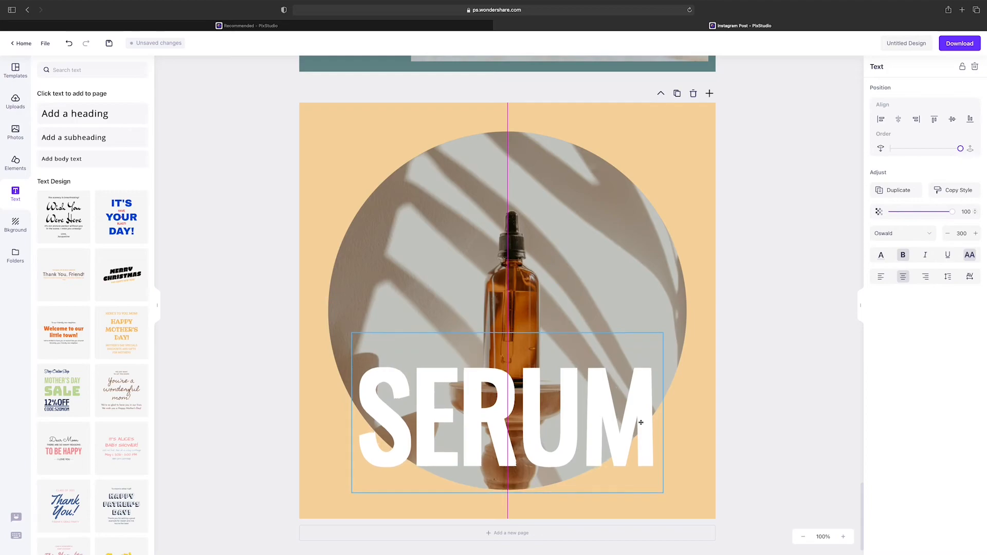
Step: Add the subheading "BENEFITS" in bold white Oswald with letter spacing 21
{"action": "left_click", "coordinate": [117, 142]}
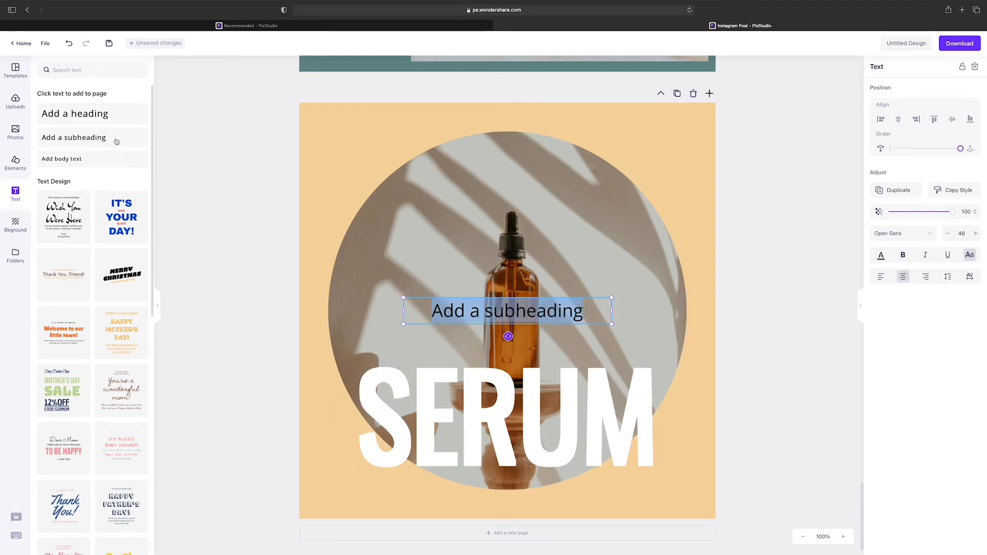
{"action": "type", "text": "BENEFITS"}
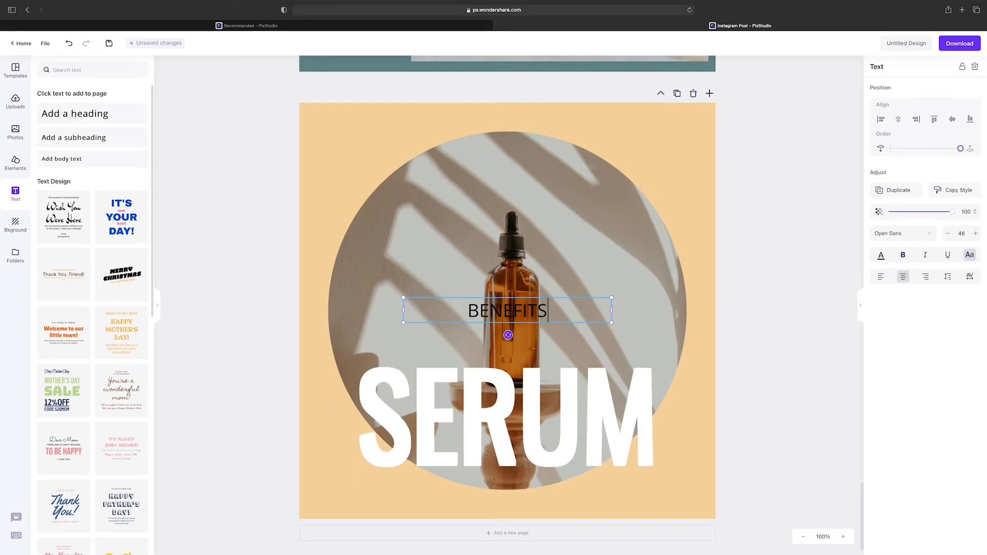
{"action": "key", "text": "ctrl+a"}
{"action": "left_click", "coordinate": [903, 233]}
{"action": "left_click", "coordinate": [883, 107]}
{"action": "left_click", "coordinate": [907, 235]}
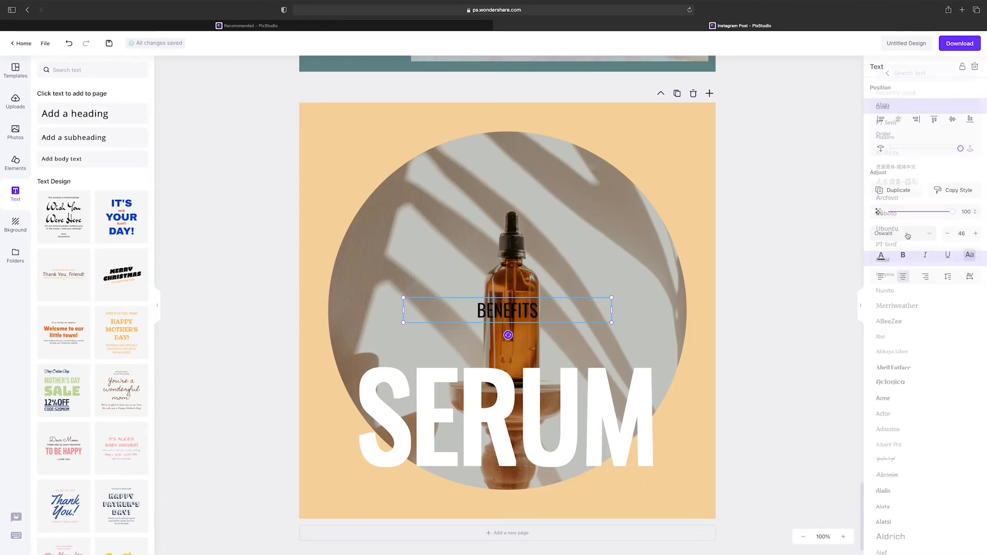
{"action": "left_click", "coordinate": [903, 255]}
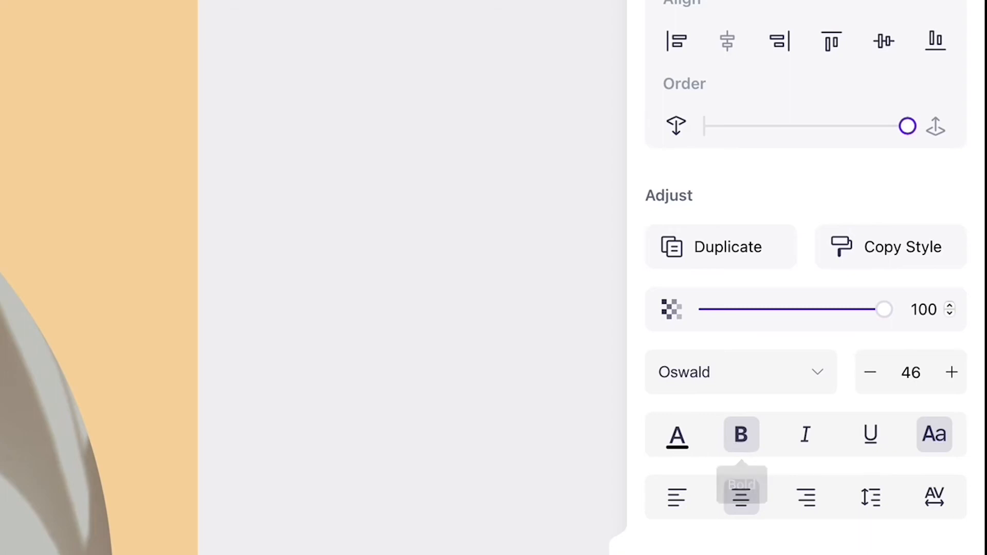
{"action": "left_click", "coordinate": [695, 445]}
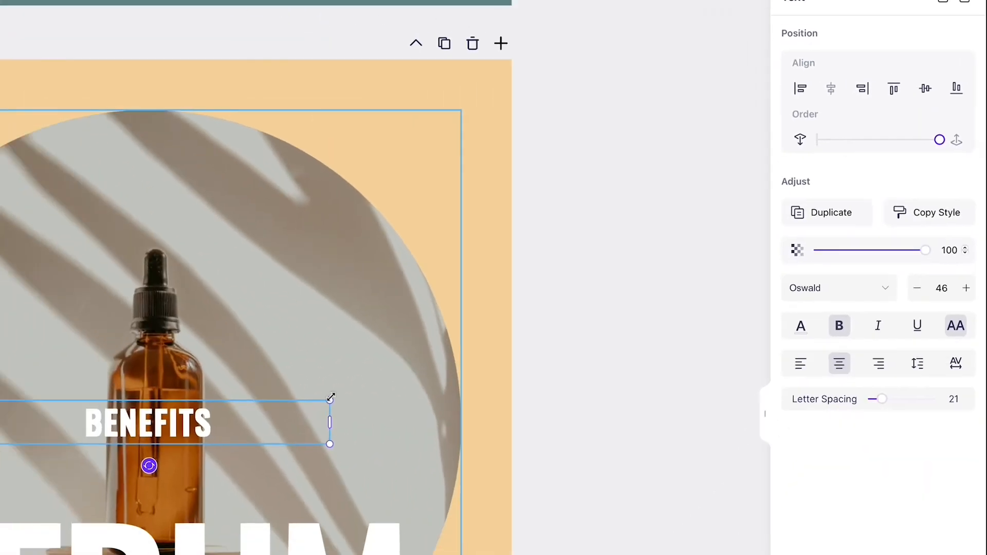
Step: Enlarge the "BENEFITS" subheading to size 100 and place it in the page's lower-right corner beneath "SERUM"
{"action": "left_click_drag", "start_coordinate": [613, 296], "coordinate": [665, 492]}
{"action": "left_click_drag", "start_coordinate": [810, 472], "coordinate": [898, 462]}
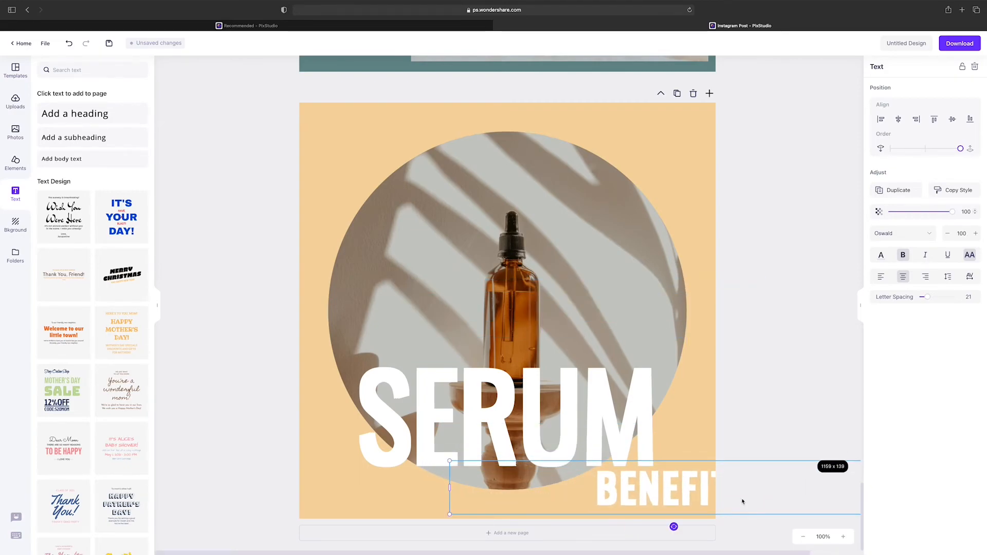
{"action": "left_click_drag", "start_coordinate": [674, 493], "coordinate": [628, 495]}
{"action": "left_click", "coordinate": [744, 399]}
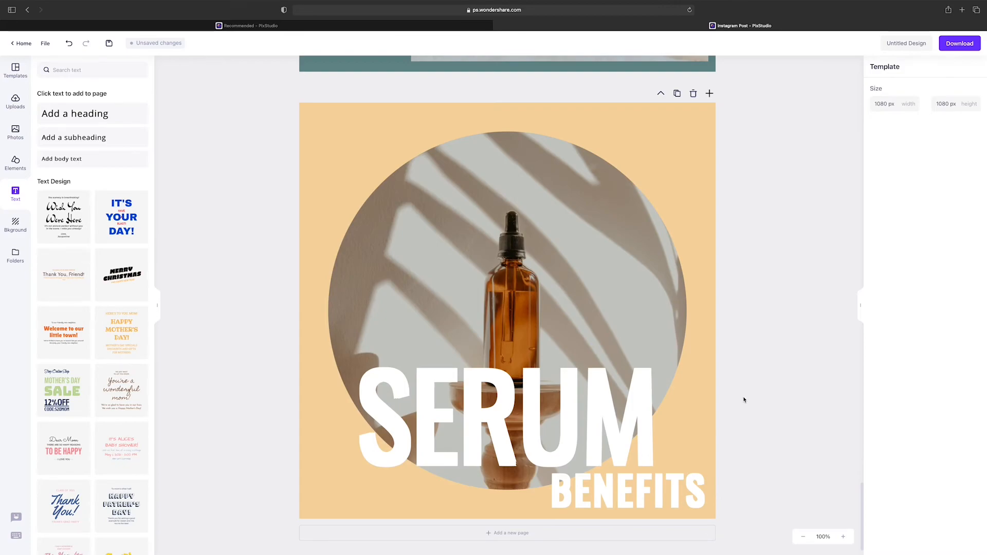
Step: Recolor both the "SERUM" and "BENEFITS" texts to the dark grey document color
{"action": "left_click", "coordinate": [657, 409]}
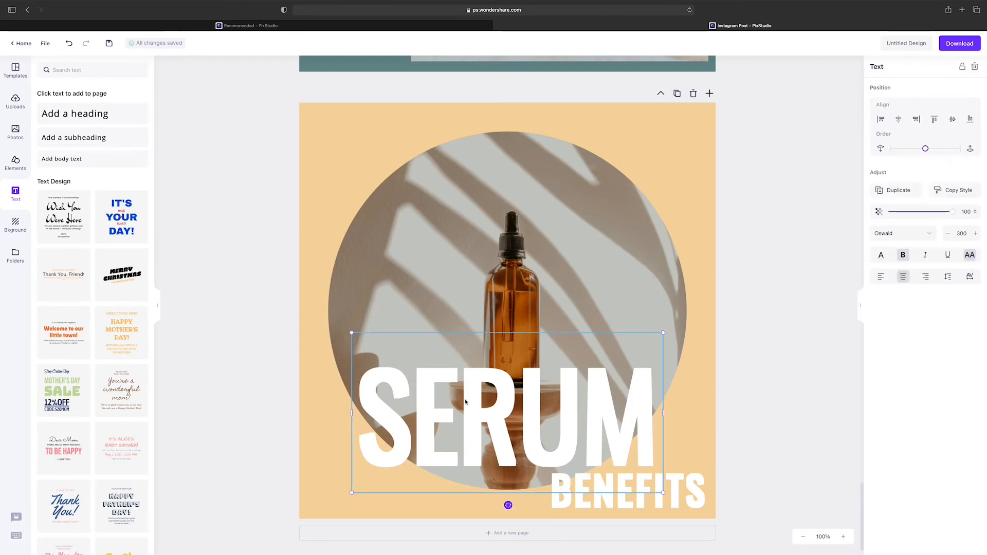
{"action": "left_click", "coordinate": [882, 255]}
{"action": "left_click", "coordinate": [935, 141]}
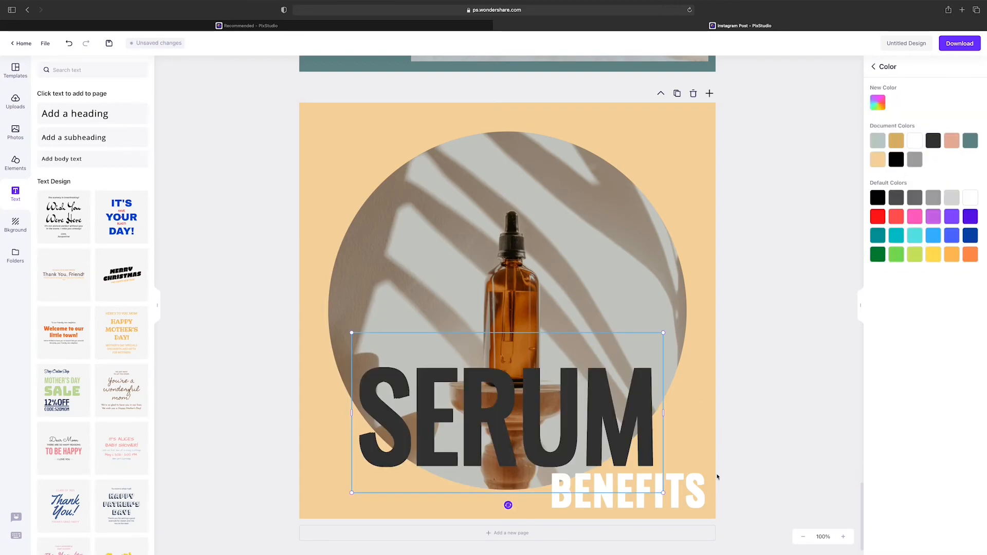
{"action": "left_click", "coordinate": [718, 477]}
{"action": "left_click", "coordinate": [880, 257]}
{"action": "left_click", "coordinate": [935, 141]}
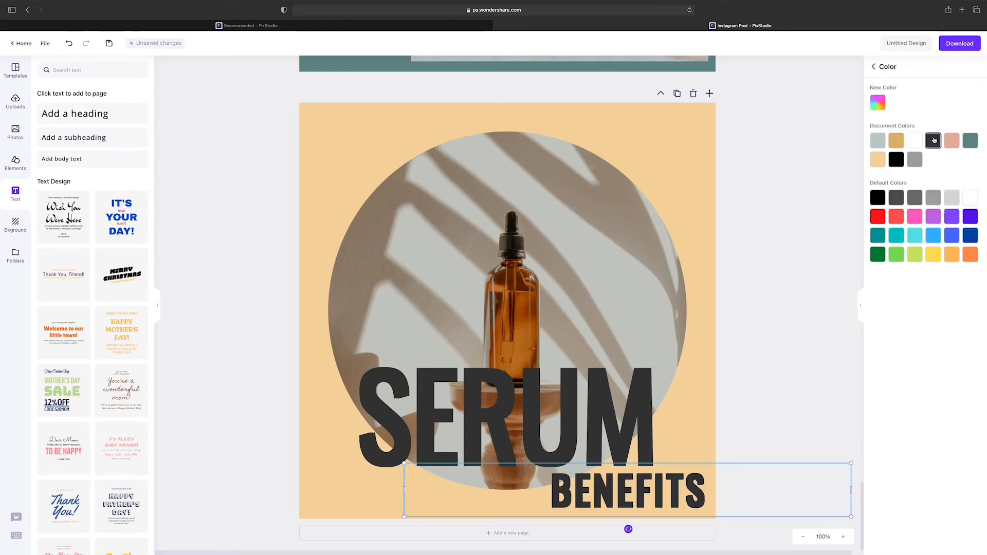
{"action": "left_click", "coordinate": [738, 244]}
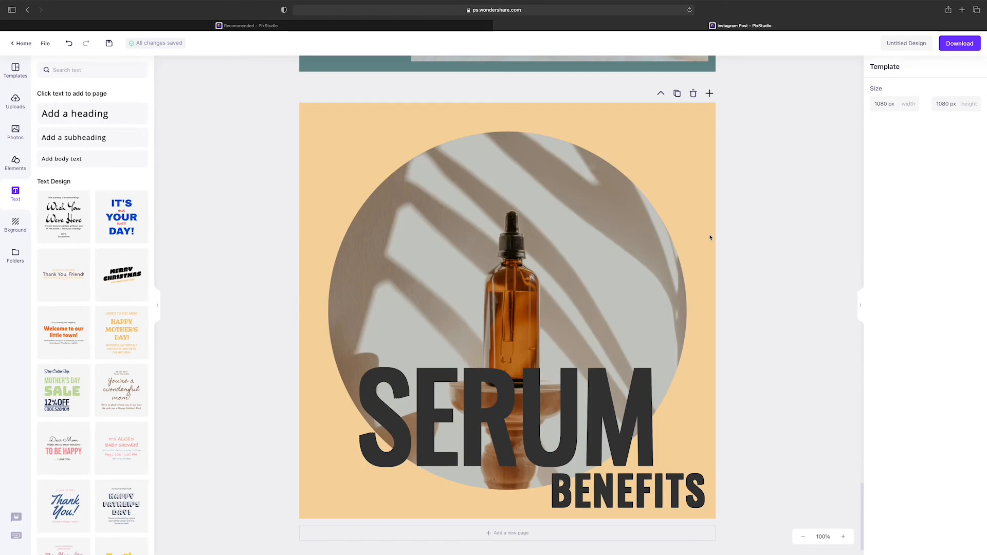
Step: Add the rounded outline in the dark grey document color and place it, slightly reduced, in the serum page's upper-right corner
{"action": "left_click", "coordinate": [16, 161]}
{"action": "left_click", "coordinate": [140, 70]}
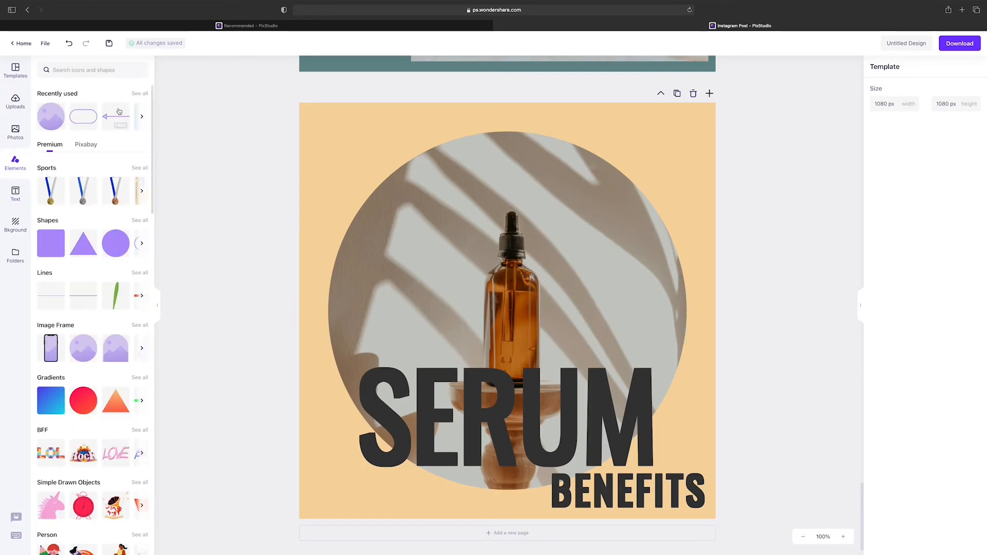
{"action": "left_click", "coordinate": [85, 117]}
{"action": "left_click", "coordinate": [881, 264]}
{"action": "left_click", "coordinate": [933, 179]}
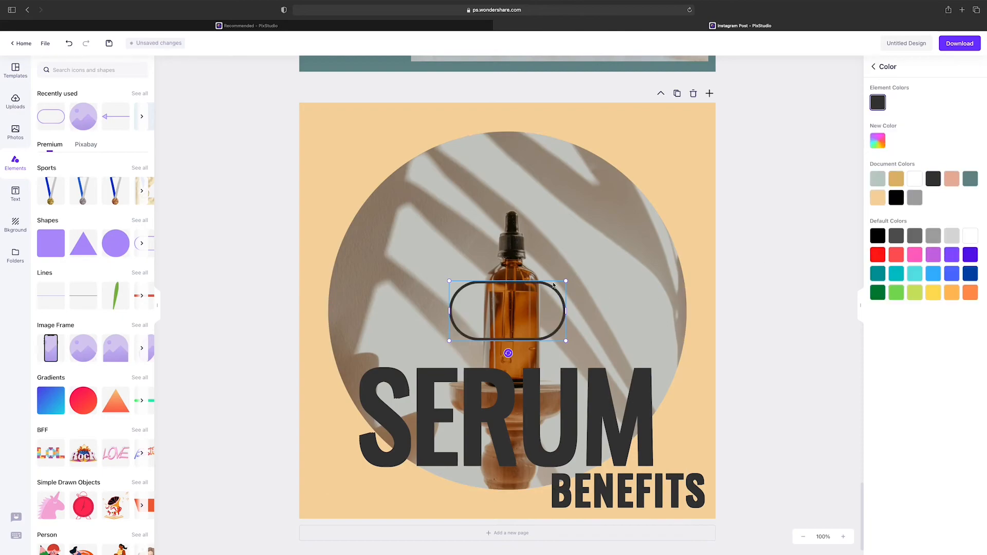
{"action": "left_click_drag", "start_coordinate": [553, 286], "coordinate": [678, 124]}
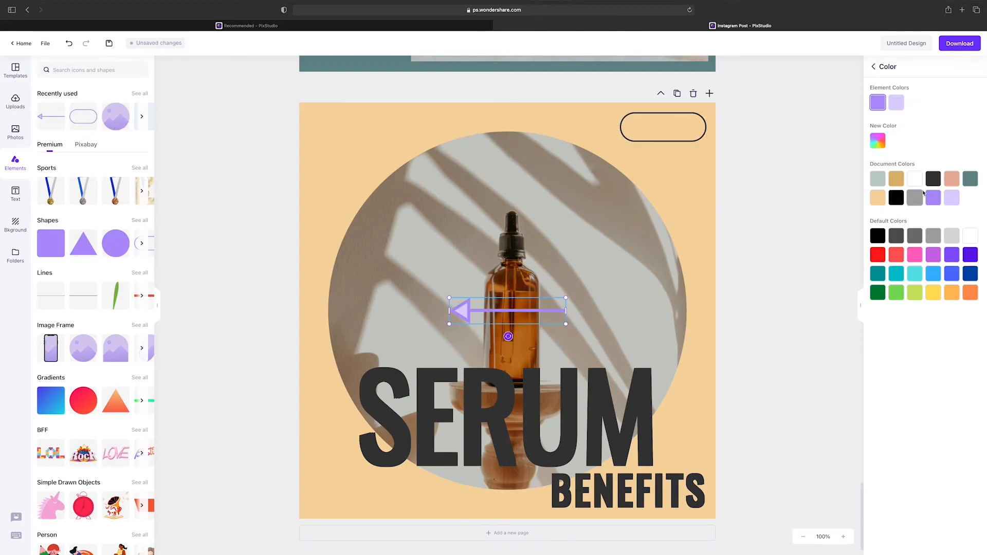
Step: Recolor the arrow's shaft and head dark grey, flip it to point right, and fit it inside the pill outline
{"action": "left_click", "coordinate": [933, 179]}
{"action": "left_click", "coordinate": [896, 103]}
{"action": "left_click", "coordinate": [934, 179]}
{"action": "left_click", "coordinate": [874, 67]}
{"action": "left_click", "coordinate": [971, 171]}
{"action": "left_click_drag", "start_coordinate": [566, 298], "coordinate": [702, 128]}
{"action": "left_click", "coordinate": [771, 209]}
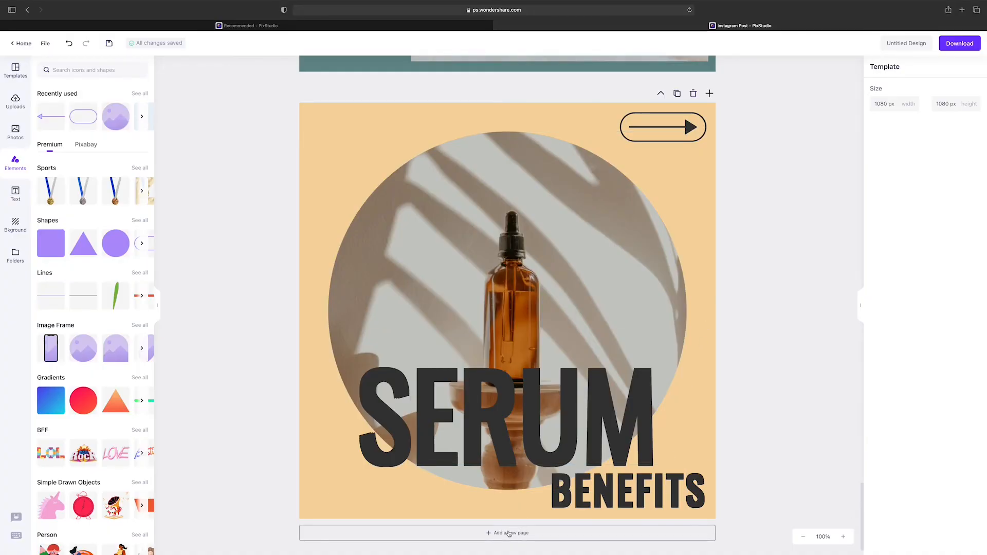
Step: Add a new page below the serum page and set its background to white
{"action": "left_click", "coordinate": [509, 533]}
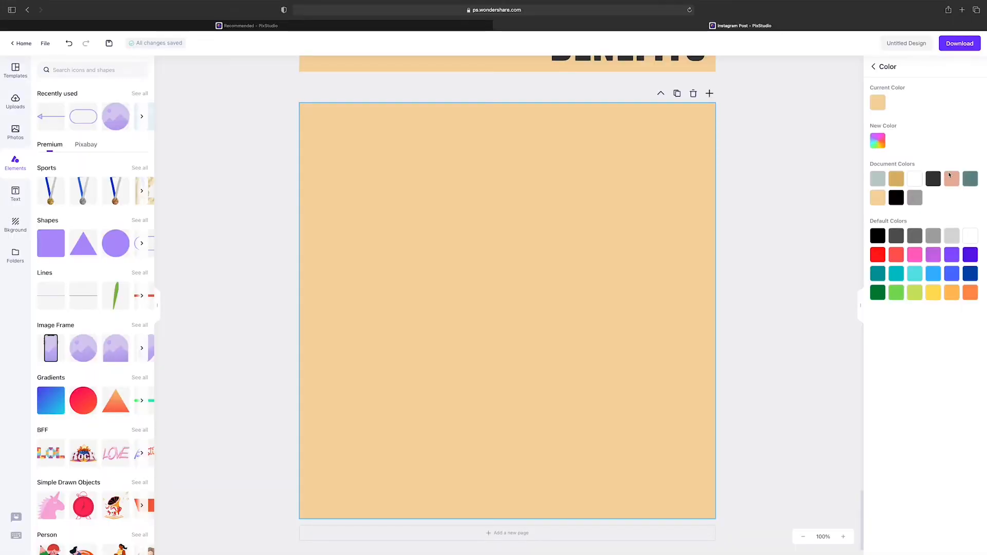
{"action": "left_click", "coordinate": [916, 178]}
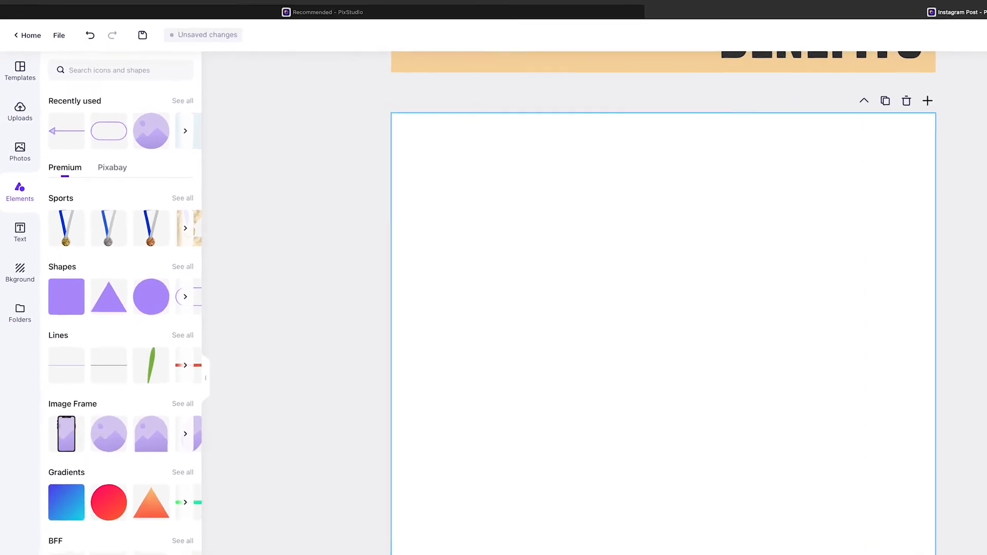
Step: Add the recently used grey browser-window element to the white page, enlarge it to nearly fill the page, and center it
{"action": "left_click", "coordinate": [182, 101]}
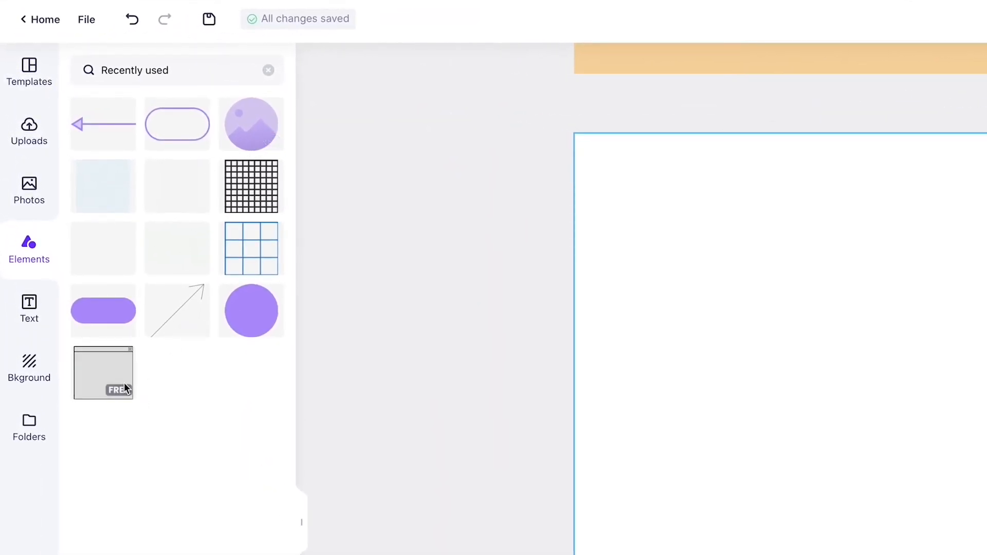
{"action": "left_click", "coordinate": [117, 371]}
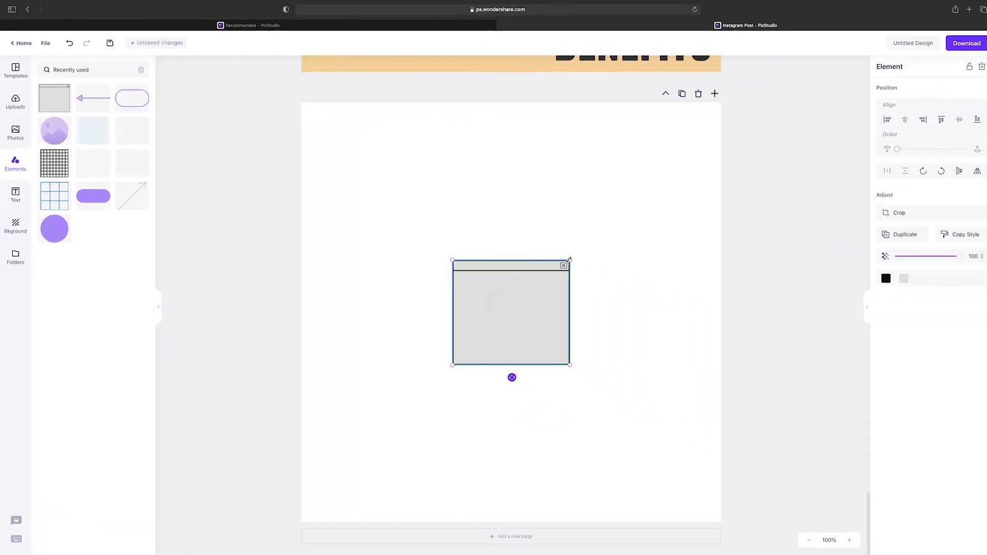
{"action": "left_click_drag", "start_coordinate": [973, 394], "coordinate": [735, 153]}
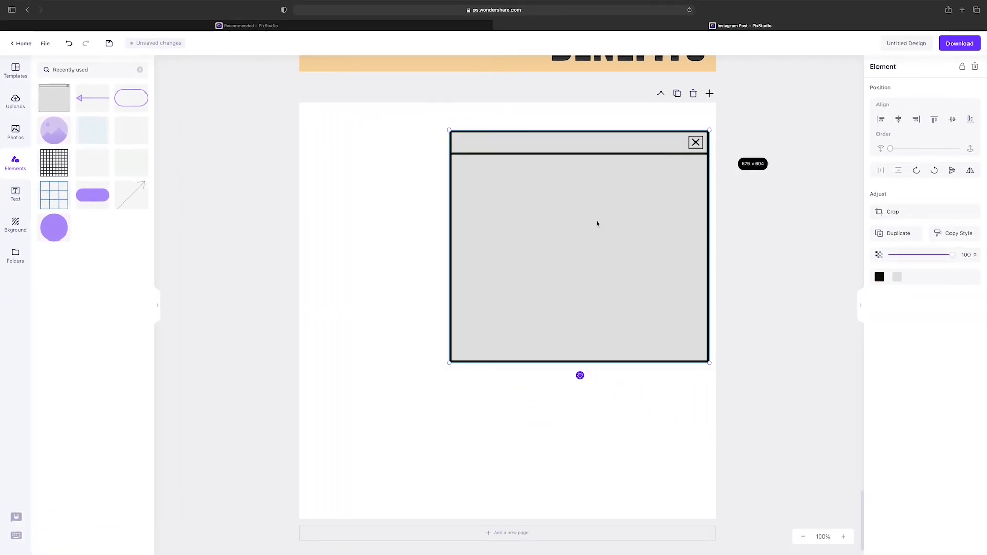
{"action": "left_click_drag", "start_coordinate": [598, 223], "coordinate": [472, 220]}
{"action": "left_click_drag", "start_coordinate": [581, 357], "coordinate": [707, 465]}
{"action": "mouse_move", "coordinate": [615, 396]}
{"action": "left_mouse_down"}
{"action": "mouse_move", "coordinate": [608, 418]}
{"action": "mouse_move", "coordinate": [607, 408]}
{"action": "left_mouse_up"}
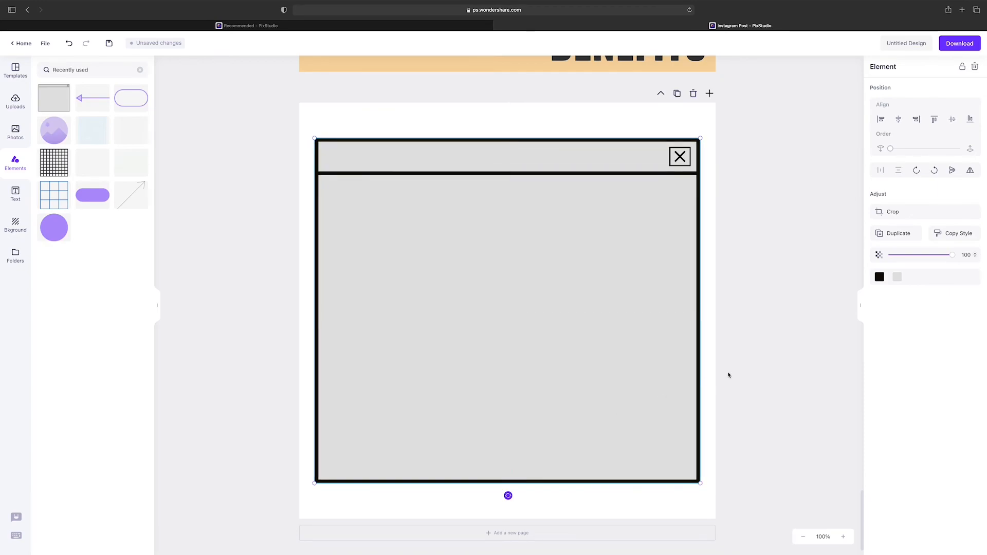
{"action": "left_click", "coordinate": [728, 375]}
Step: Look back through the earlier pages up to the "WHAT'S YOUR NEXT SKINCARE PURCHASE?" page
{"action": "scroll", "coordinate": [677, 332], "scroll_direction": "up", "scroll_amount": 15}
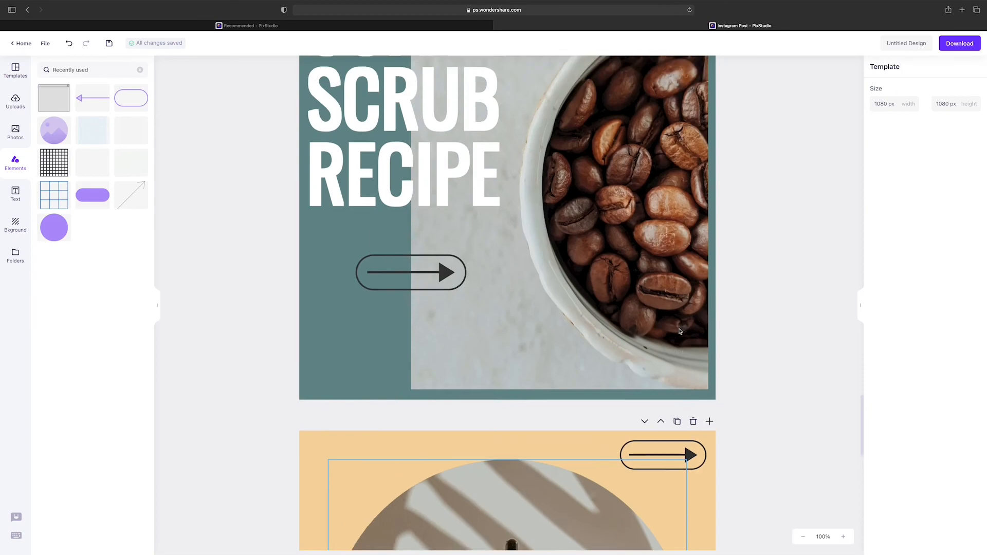
{"action": "scroll", "coordinate": [679, 331], "scroll_direction": "up", "scroll_amount": 20}
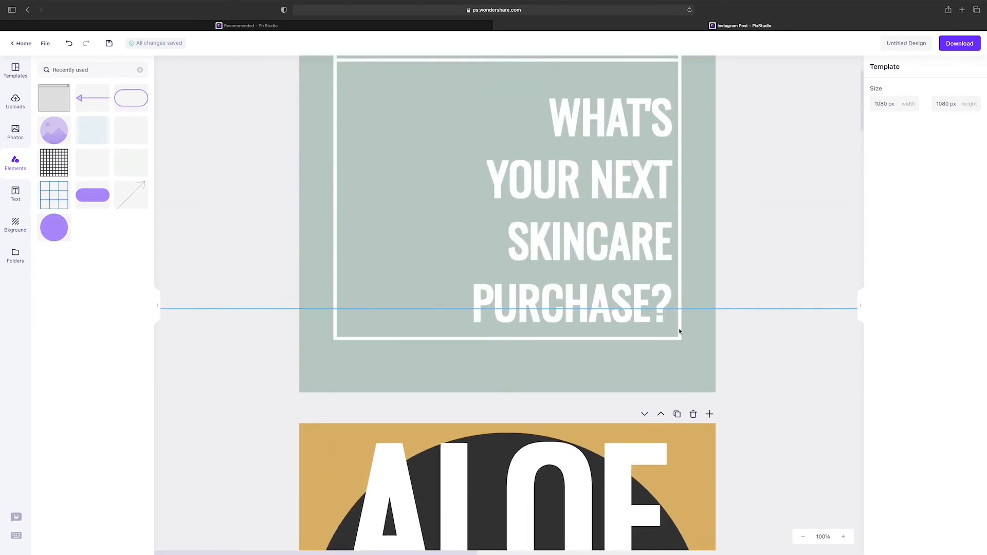
Step: Copy the green browser-window element from the "WHAT'S YOUR NEXT SKINCARE PURCHASE?" page
{"action": "scroll", "coordinate": [679, 331], "scroll_direction": "up", "scroll_amount": 3}
{"action": "left_click", "coordinate": [612, 148]}
{"action": "right_click", "coordinate": [612, 148]}
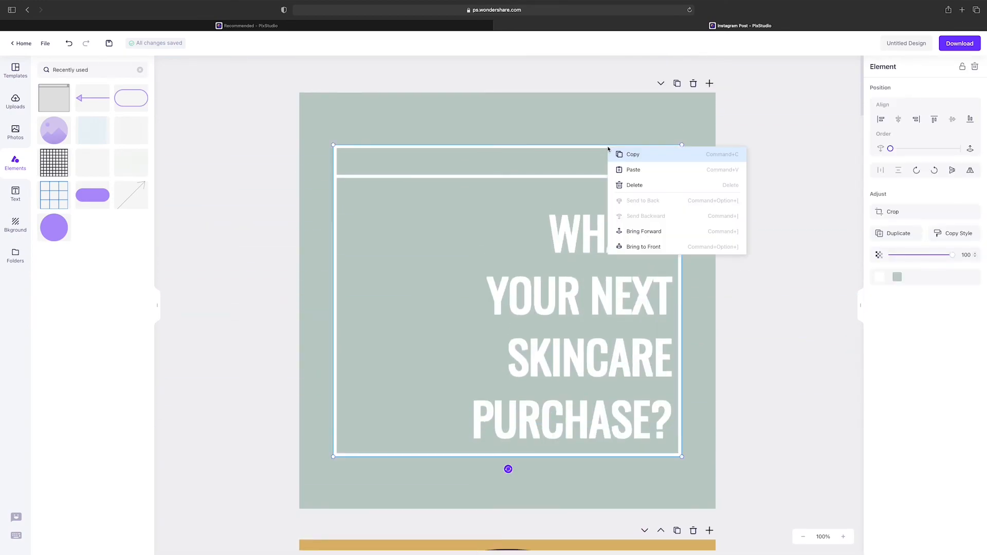
{"action": "left_click", "coordinate": [616, 155]}
Step: Delete the grey browser window on the white page and paste the copied green window in its place
{"action": "scroll", "coordinate": [615, 205], "scroll_direction": "down", "scroll_amount": 20}
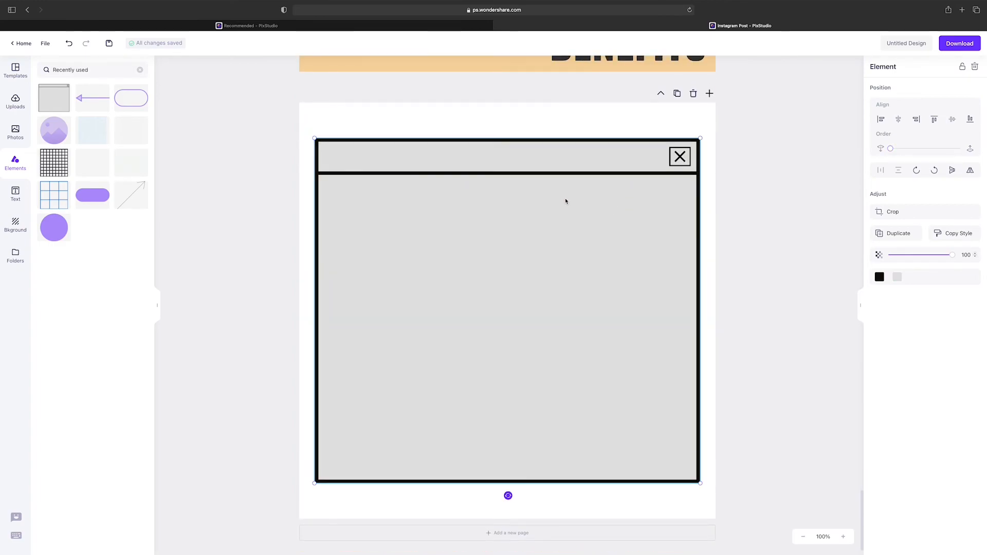
{"action": "right_click", "coordinate": [566, 201]}
{"action": "left_click", "coordinate": [581, 237]}
{"action": "right_click", "coordinate": [500, 220]}
{"action": "left_click", "coordinate": [525, 242]}
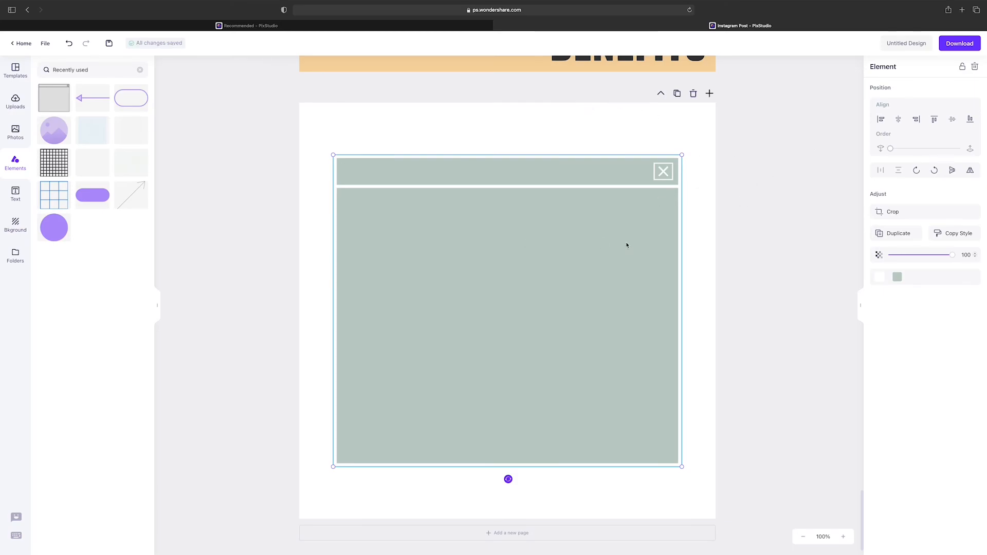
Step: Recolor the pasted window's outline to the salmon pink document color and its fill to white
{"action": "left_click", "coordinate": [882, 278]}
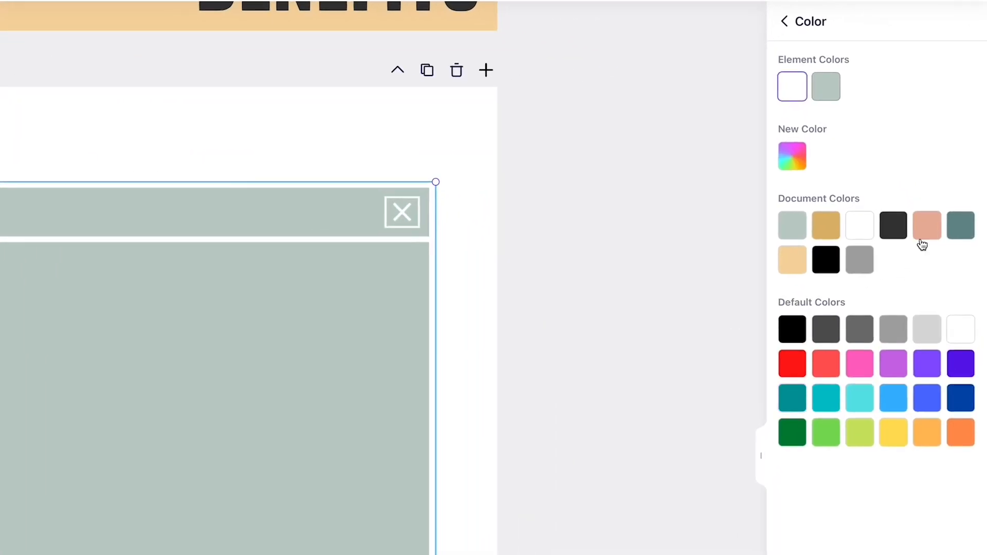
{"action": "left_click", "coordinate": [928, 232]}
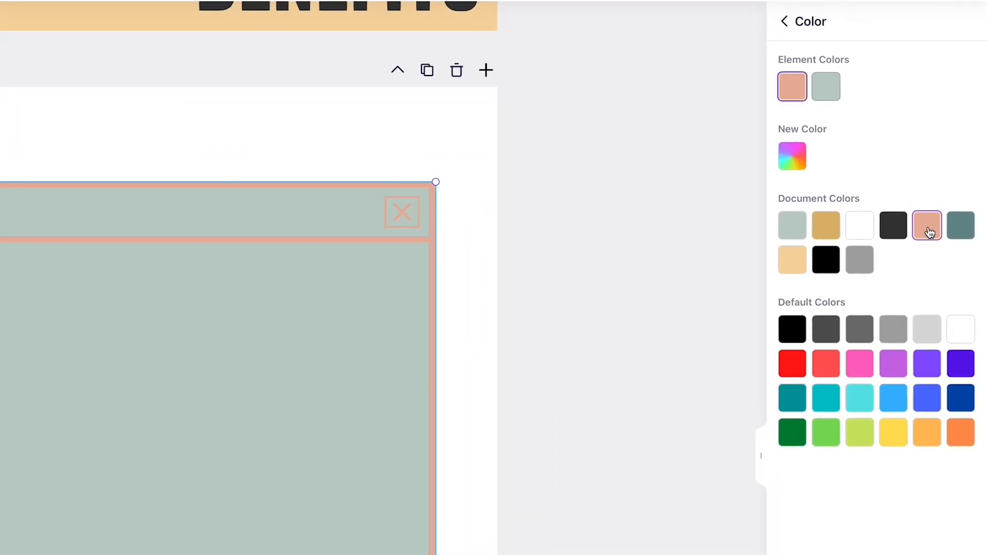
{"action": "left_click", "coordinate": [831, 96]}
{"action": "left_click", "coordinate": [875, 234]}
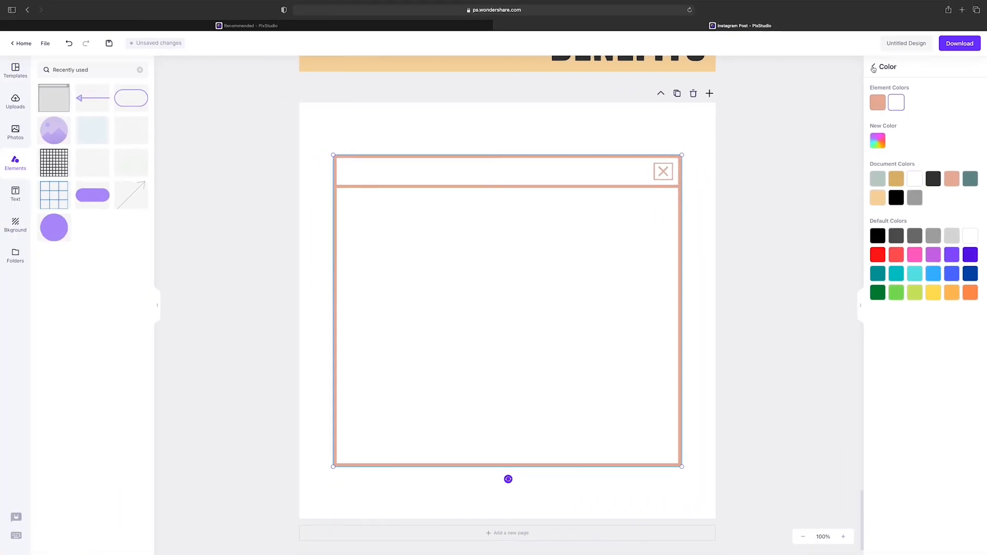
{"action": "left_click", "coordinate": [784, 21]}
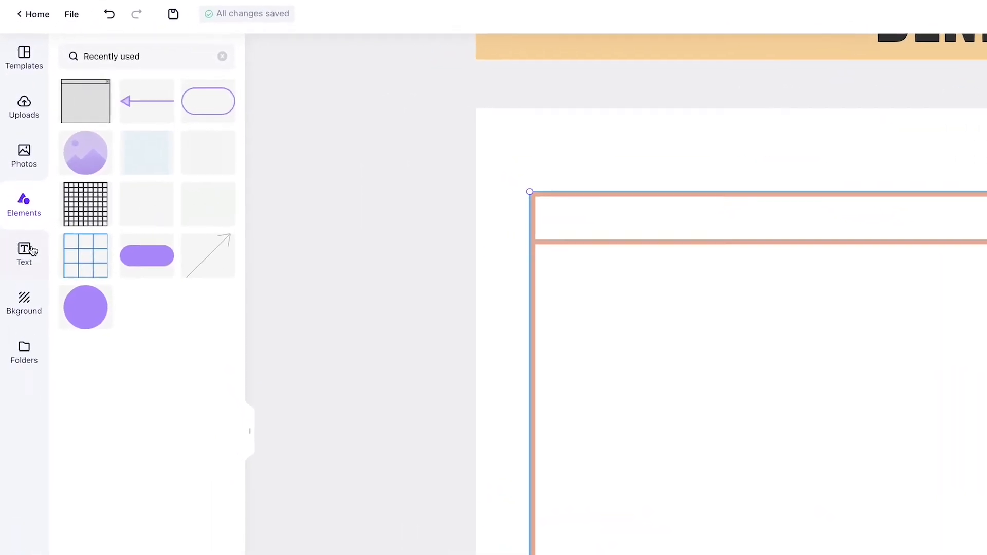
Step: Add a heading inside the window reading "WHAT'S YOUR FAVOURITE TONER?", with one word per line
{"action": "left_click", "coordinate": [15, 194]}
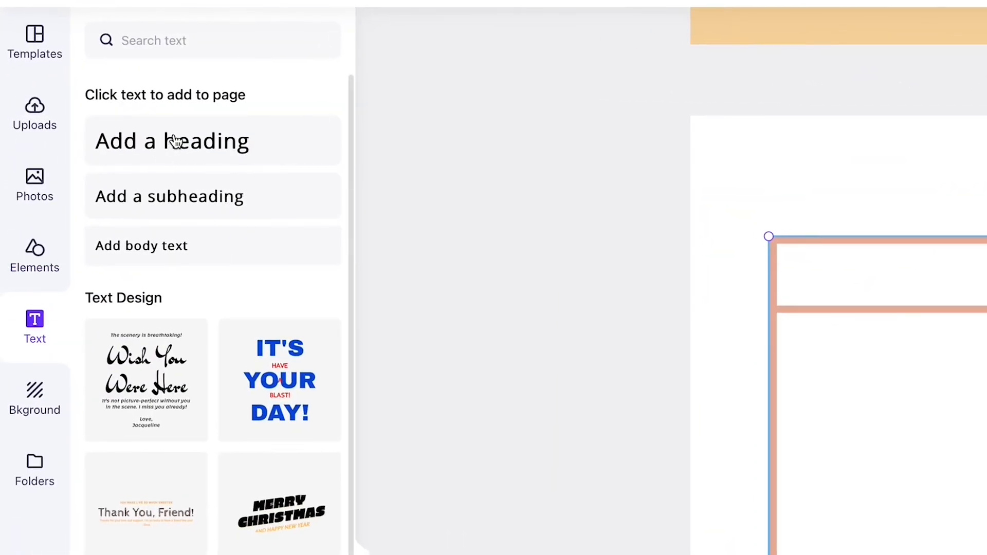
{"action": "left_click", "coordinate": [173, 140]}
{"action": "type", "text": "WHAT'S"}
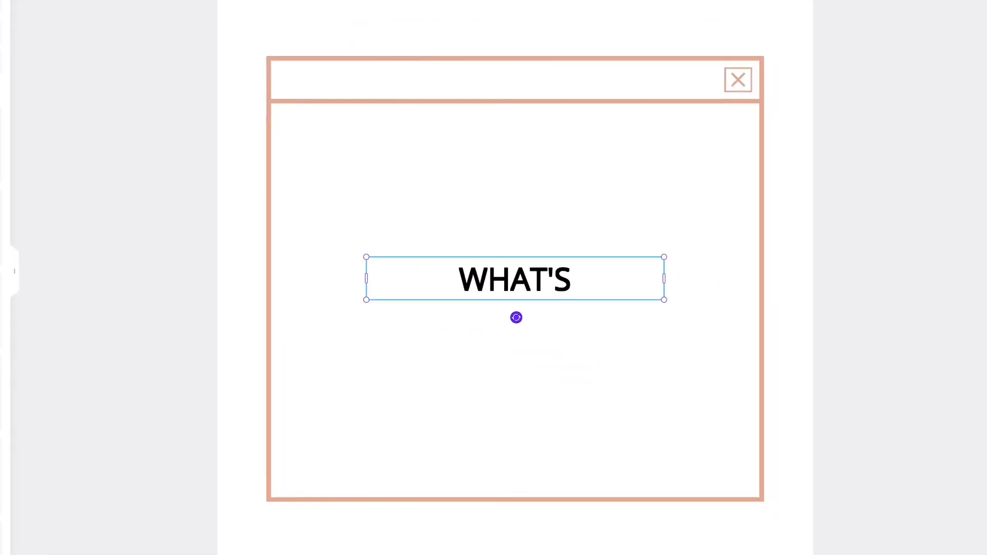
{"action": "type", "text": " YOUR FAVOURITE TONER?"}
Step: Right-align the whole toner heading and change its font to Oswald
{"action": "key", "text": "ctrl+a"}
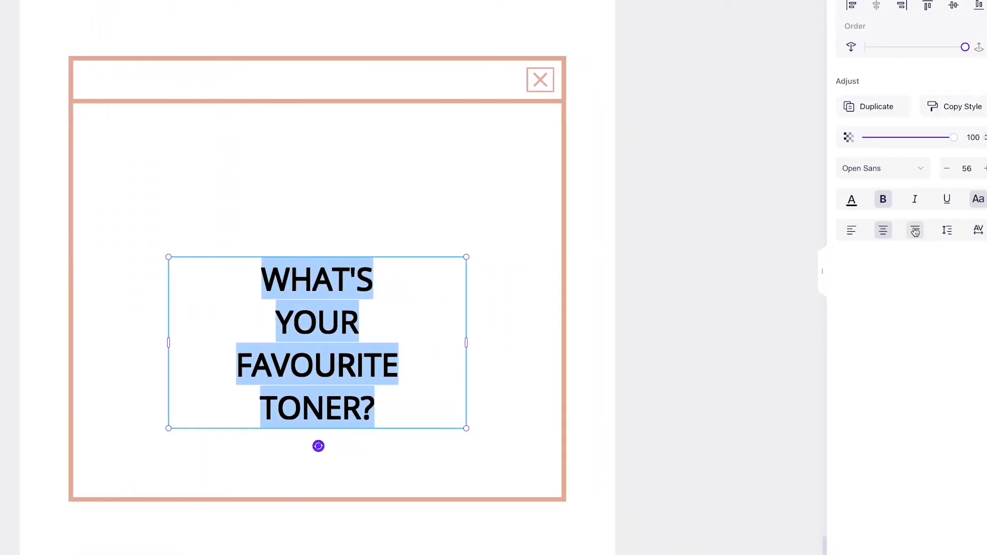
{"action": "left_click", "coordinate": [915, 230]}
{"action": "left_click", "coordinate": [883, 168]}
{"action": "left_click", "coordinate": [851, 205]}
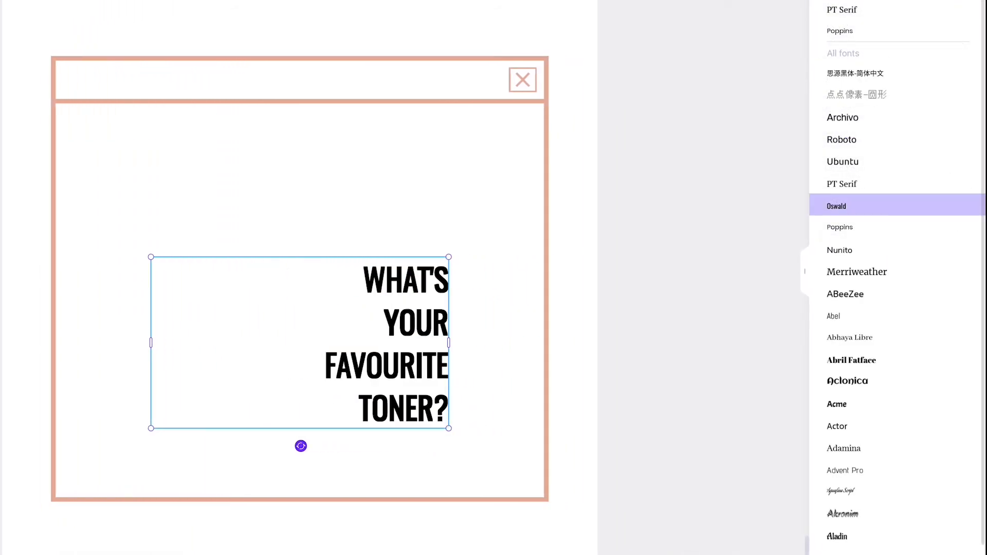
Step: Enlarge the toner heading to size 104, place it against the window frame's lower-right inner edge, and change its text color
{"action": "left_click_drag", "start_coordinate": [449, 257], "coordinate": [705, 108]}
{"action": "left_click_drag", "start_coordinate": [567, 161], "coordinate": [398, 221]}
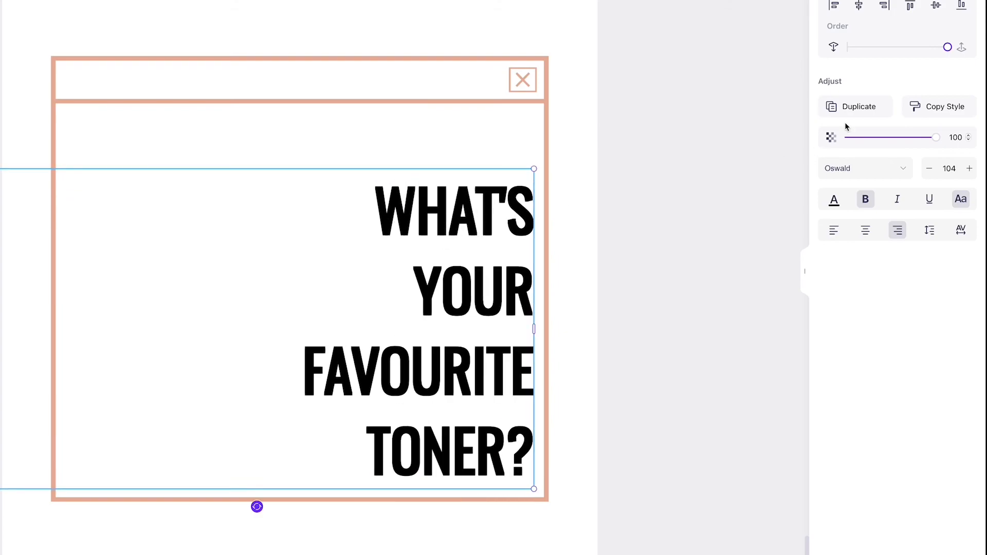
{"action": "left_click", "coordinate": [834, 200]}
{"action": "left_click", "coordinate": [936, 36]}
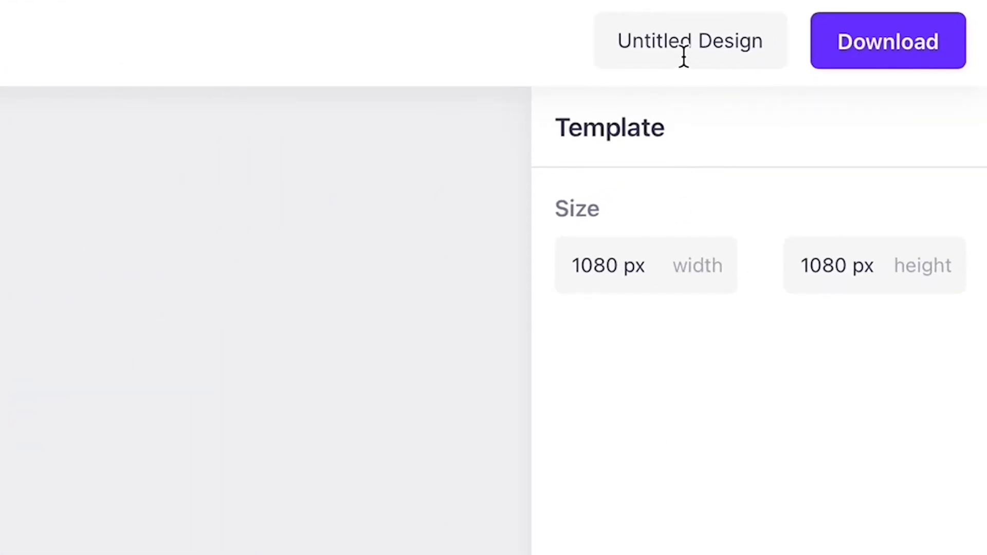
Step: Rename the design Skincare_Feed and download it as a JPG with high quality and an increased size
{"action": "left_click", "coordinate": [905, 45]}
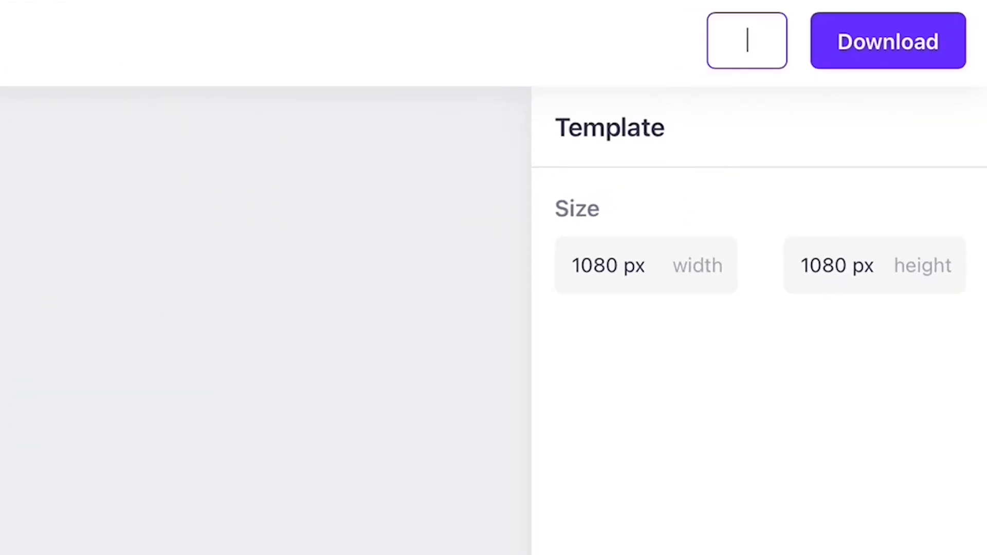
{"action": "type", "text": "Skincare_Feed"}
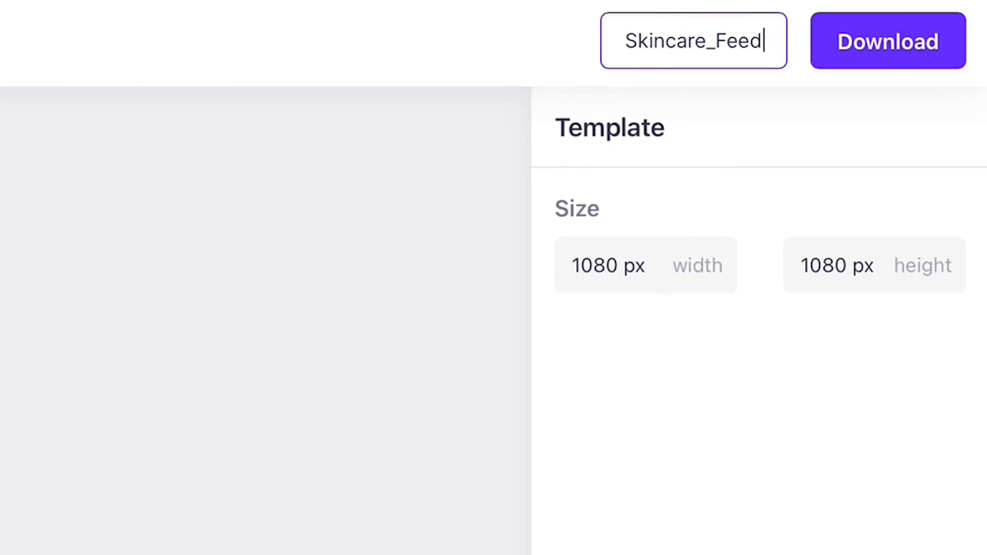
{"action": "left_click", "coordinate": [899, 53]}
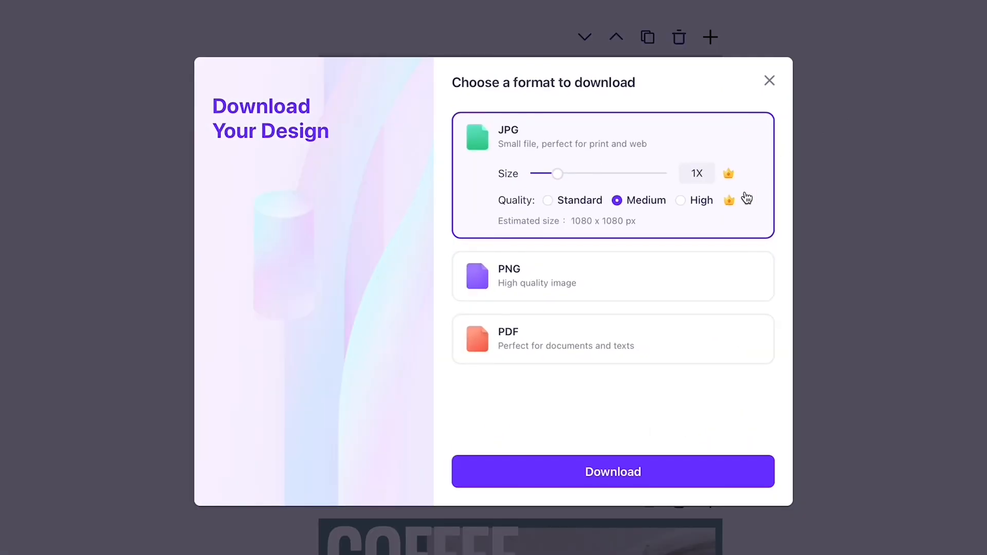
{"action": "left_click", "coordinate": [681, 200]}
{"action": "mouse_move", "coordinate": [558, 174]}
{"action": "left_mouse_down"}
{"action": "mouse_move", "coordinate": [603, 178]}
{"action": "mouse_move", "coordinate": [574, 178]}
{"action": "left_mouse_up"}
{"action": "left_click", "coordinate": [610, 471]}
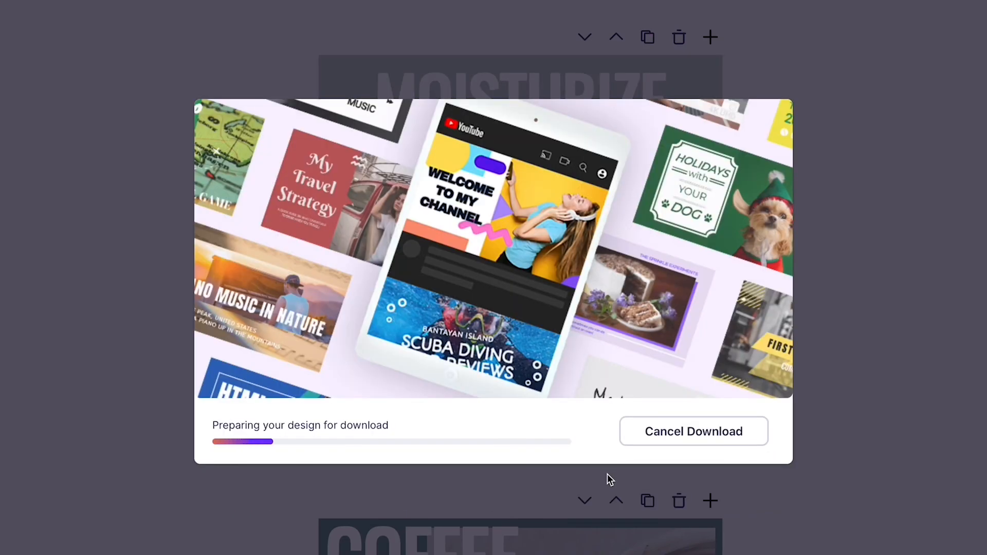